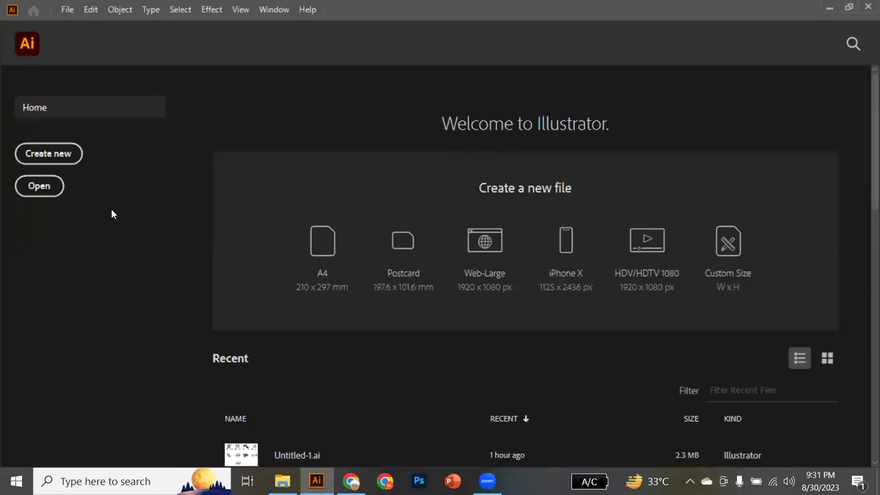
- Start setting up a new document and look over the recently used document sizes
left_click(67, 12)
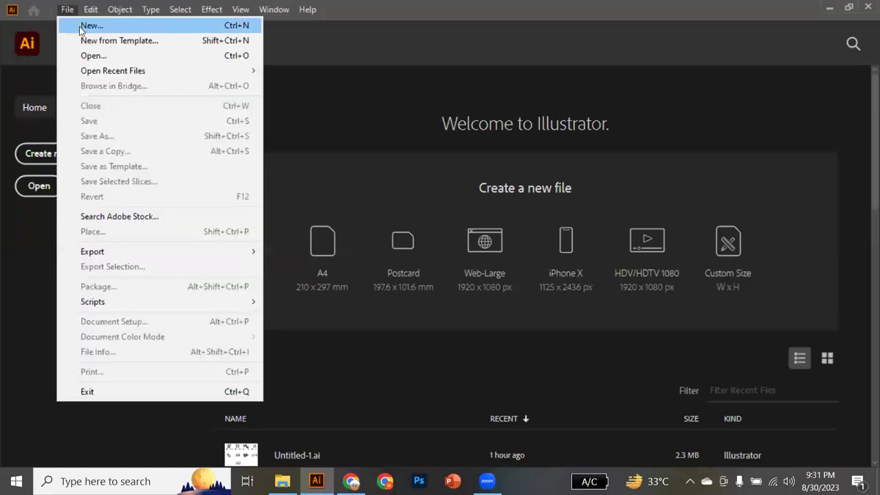
left_click(89, 27)
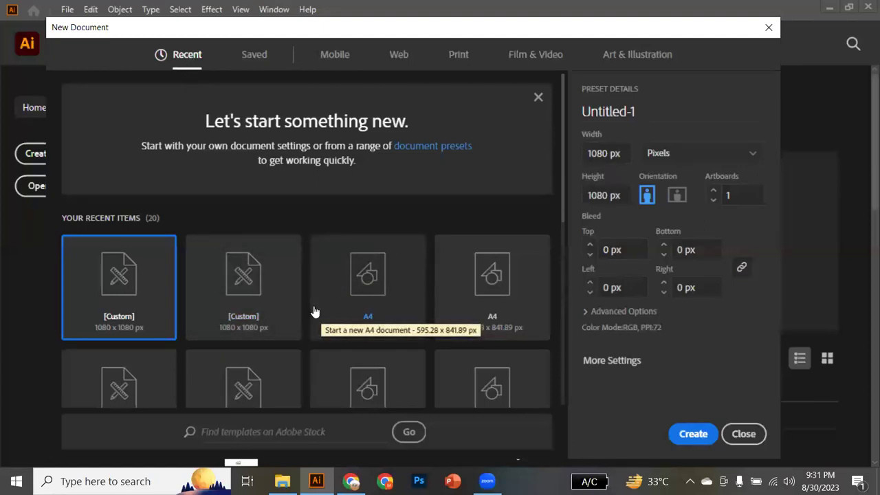
scroll(314, 312, "down", 3)
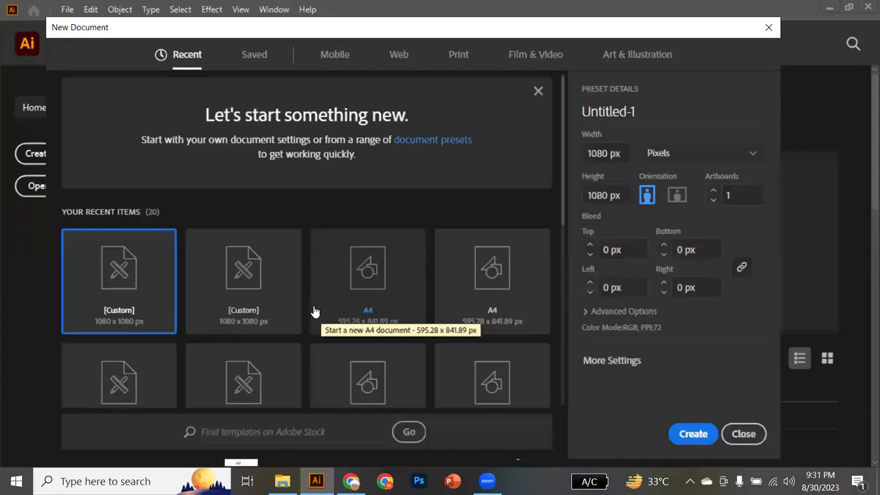
scroll(314, 312, "up", 2)
scroll(314, 312, "up", 1)
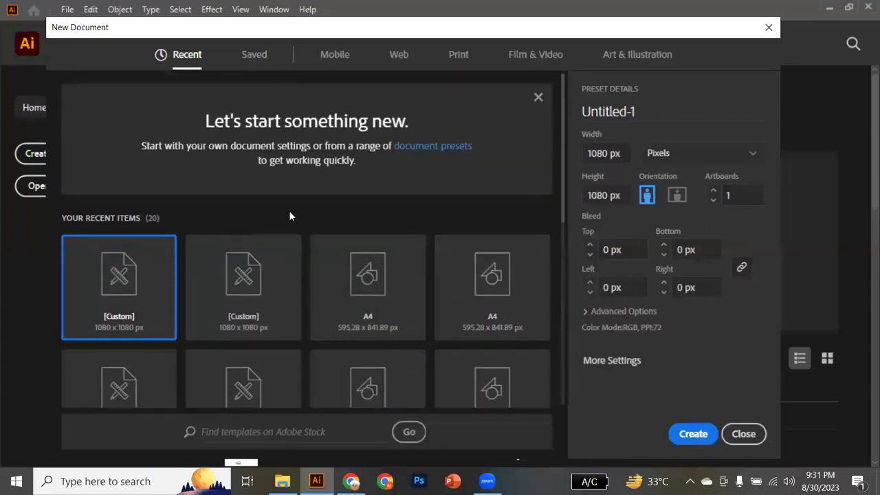
- Review the blank document presets for Mobile, Web, Print including A4, Film & Video, and Art & Illustration
left_click(330, 58)
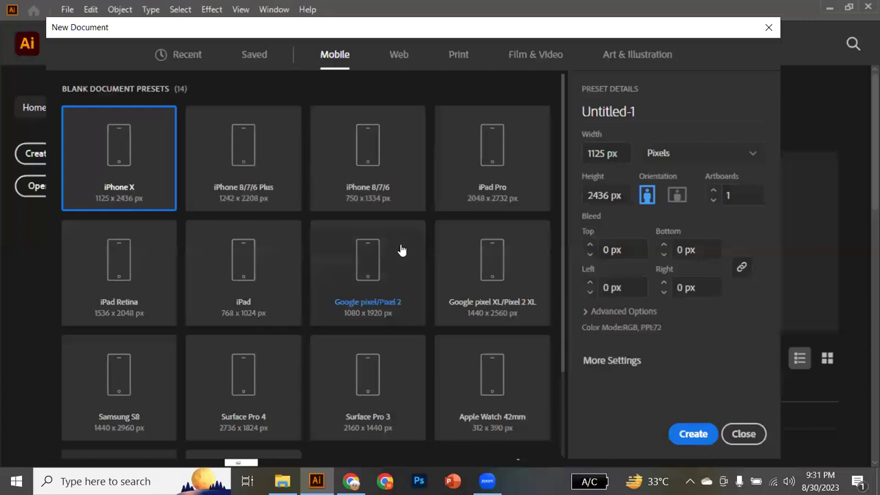
scroll(400, 250, "down", 3)
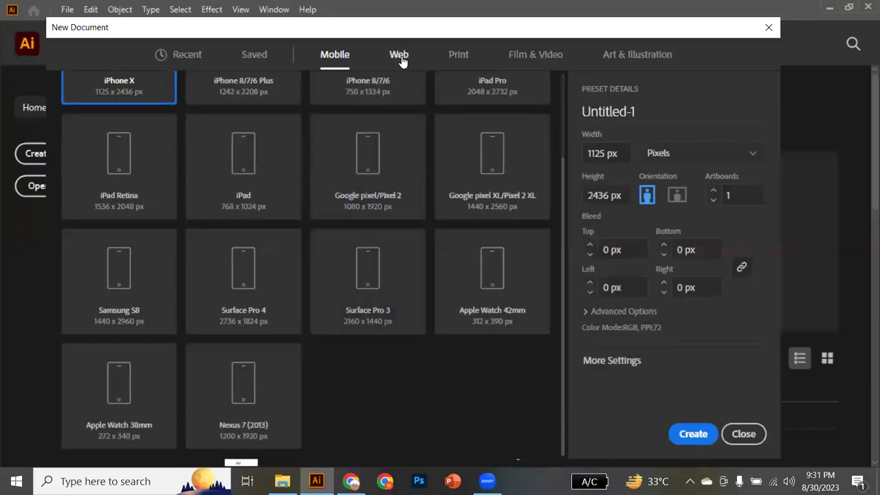
left_click(400, 58)
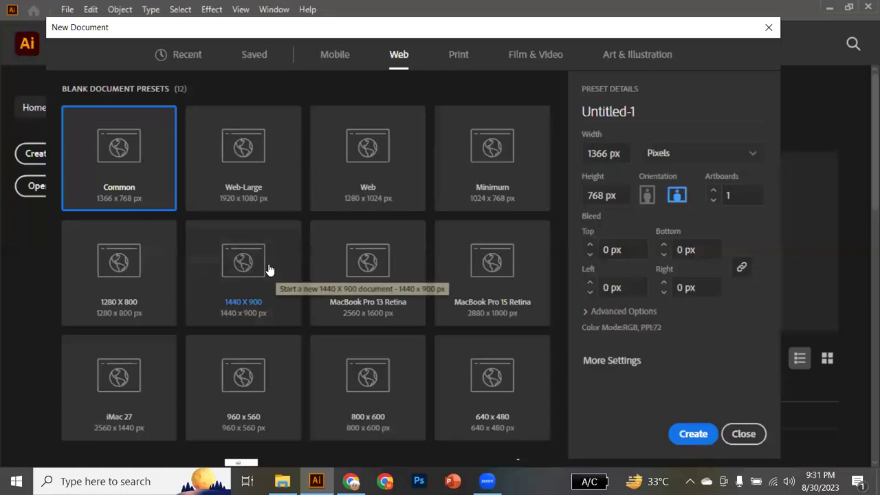
left_click(457, 55)
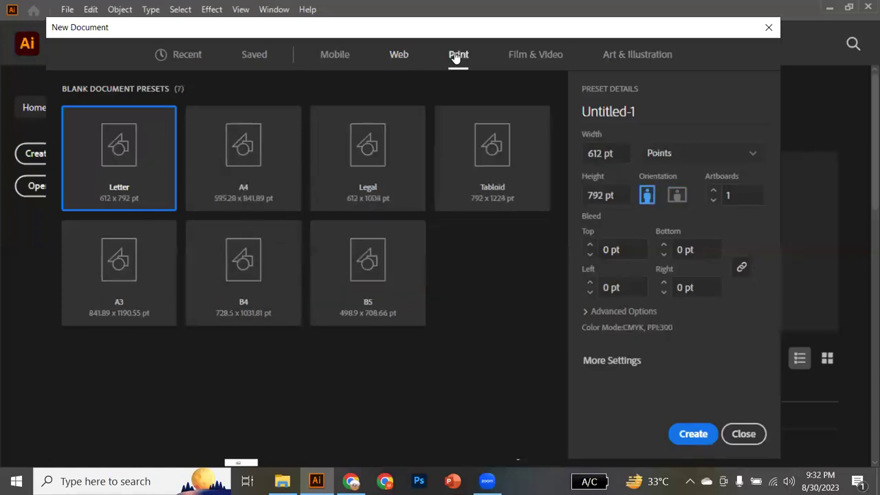
left_click(227, 198)
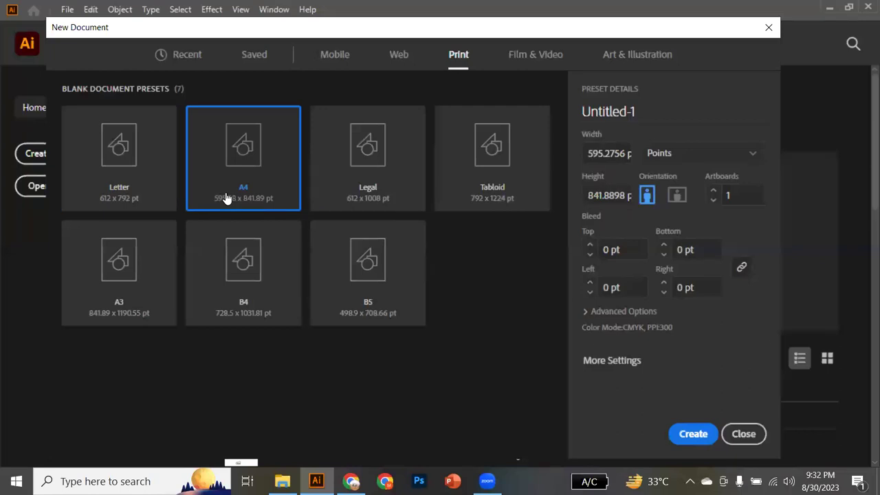
left_click(535, 60)
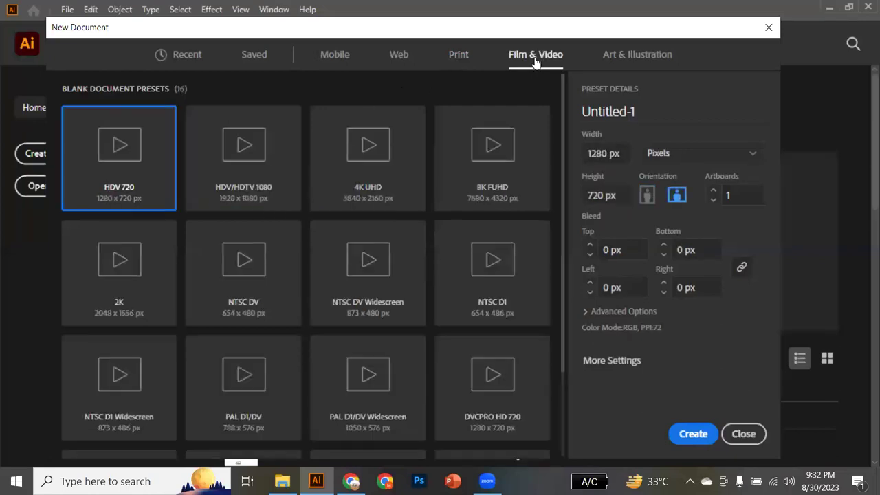
left_click(627, 61)
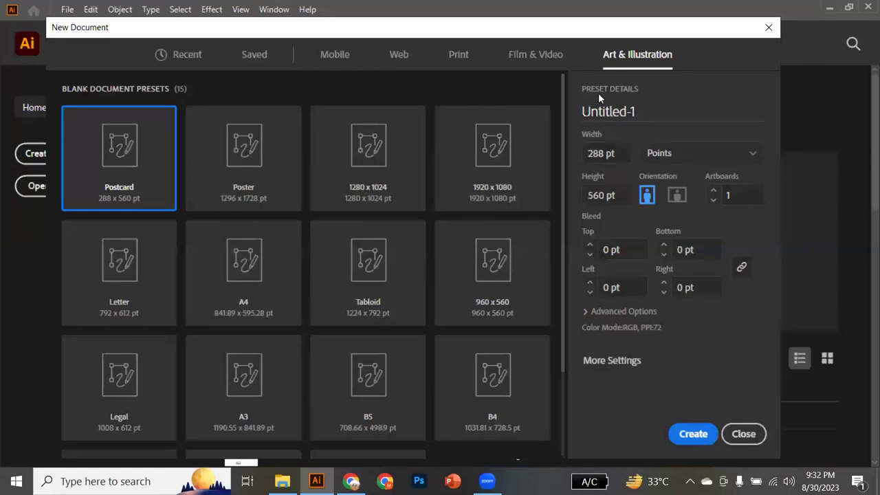
- Name the new document "LECTURE # 1 BATCH # 76"
left_click(642, 112)
double_click(642, 114)
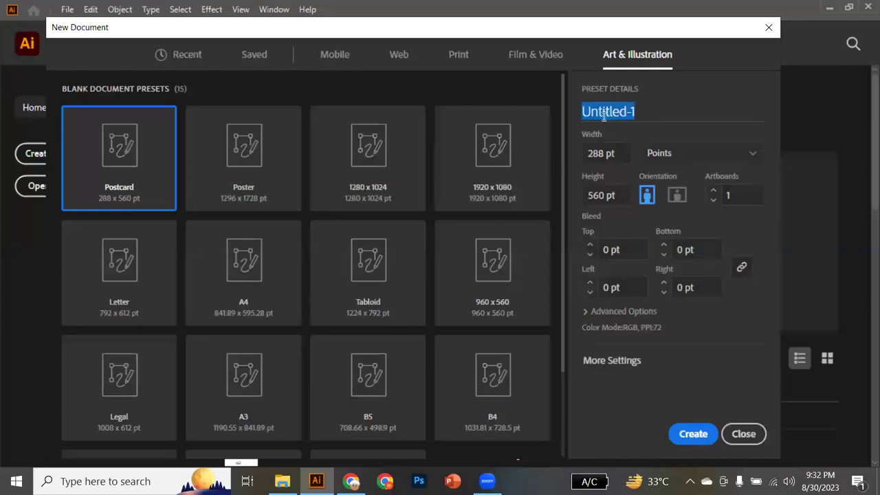
type("LECT")
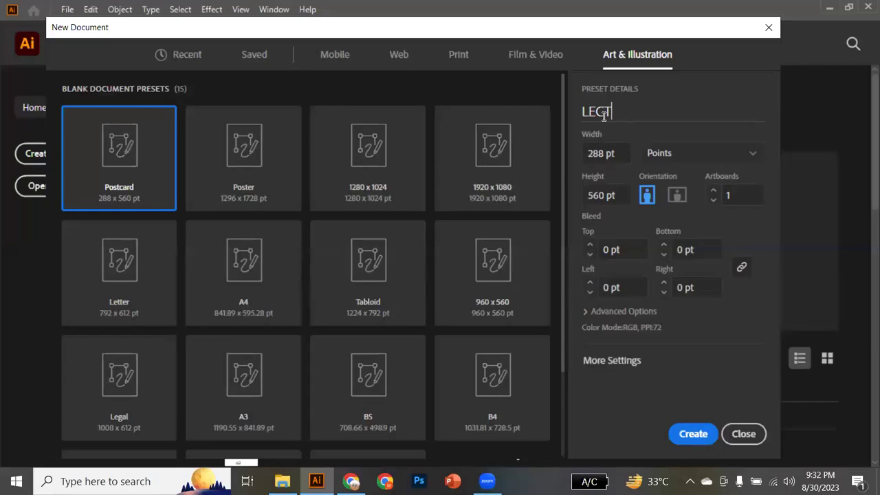
type("URE # 1 BATCH ")
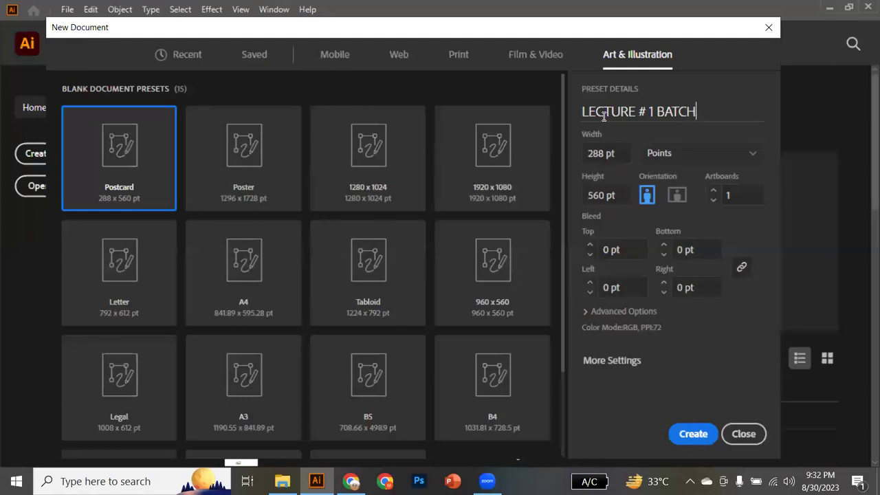
type("# 76")
- Set the new document's width and height to 1080 each, with pixels as the unit
left_click(619, 154)
type("1080")
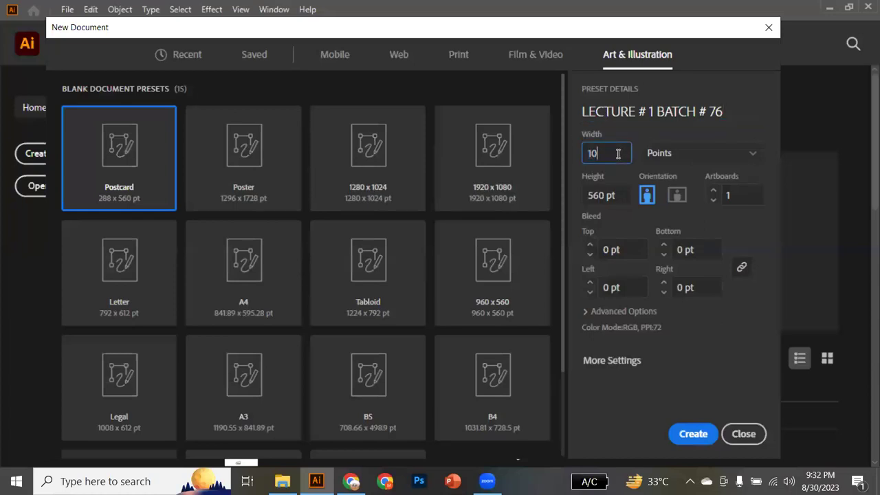
left_click(624, 197)
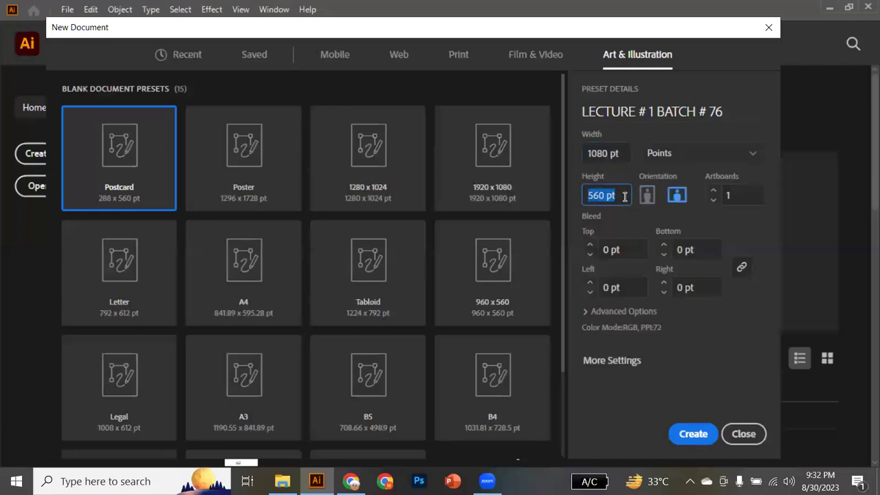
type("1080")
key("Tab")
left_click(754, 158)
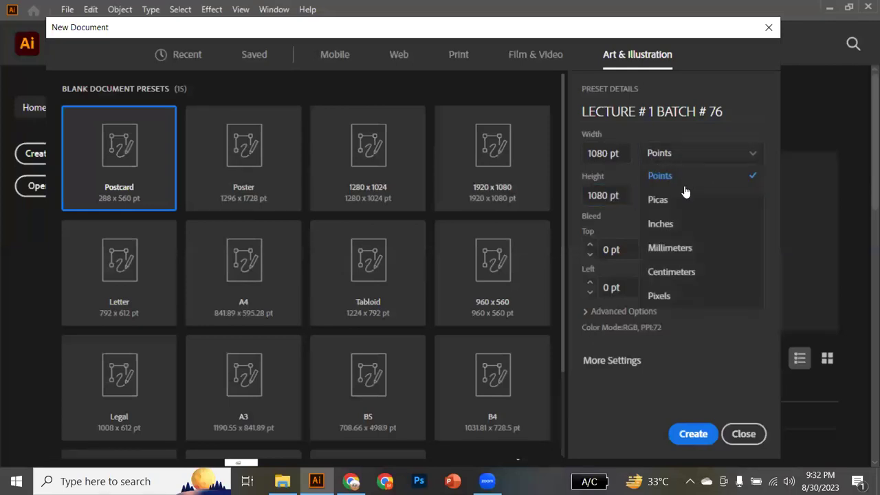
left_click(661, 295)
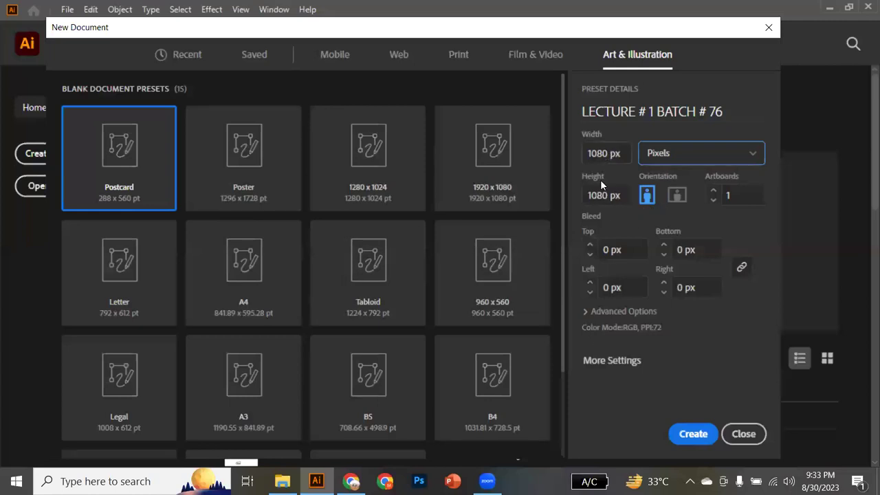
- Keep one artboard, check the advanced settings with RGB as the color mode, and create the document
left_click(713, 192)
left_click(713, 200)
left_click(635, 361)
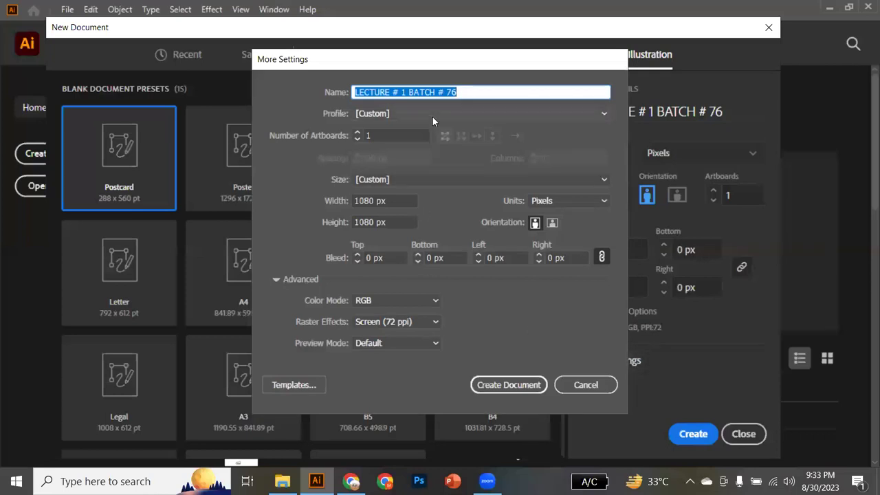
left_click_drag(434, 64, 426, 35)
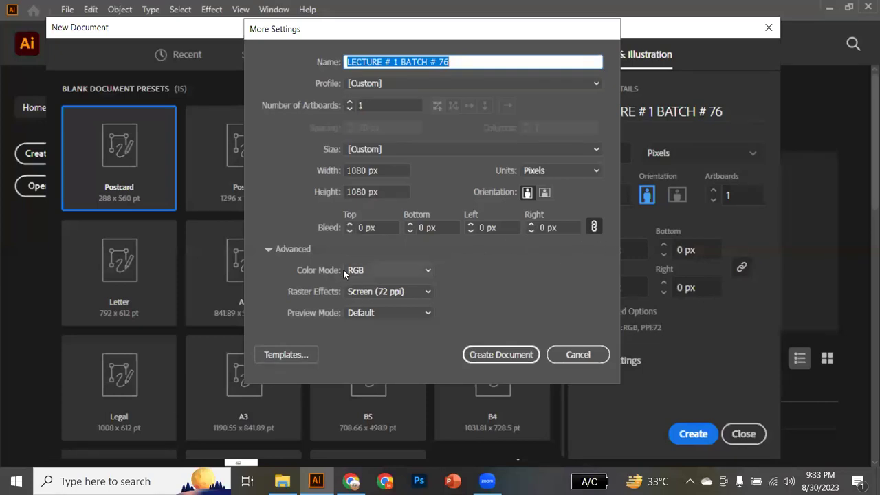
left_click(405, 271)
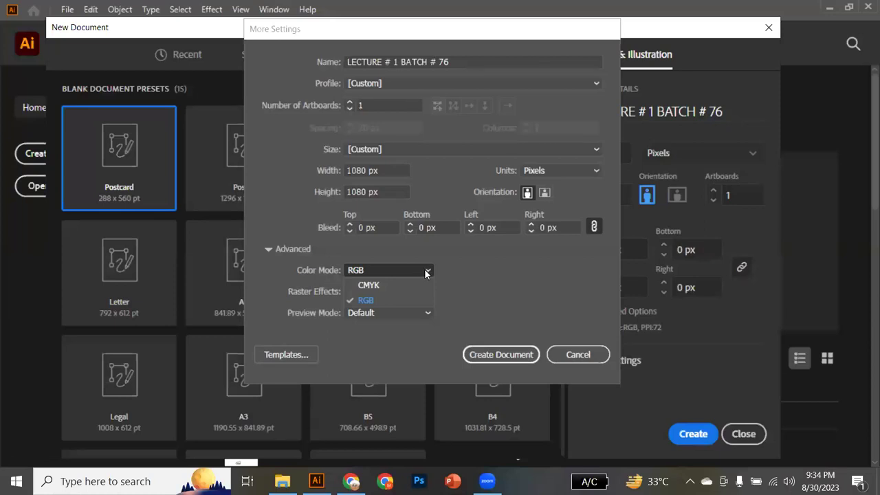
left_click(428, 273)
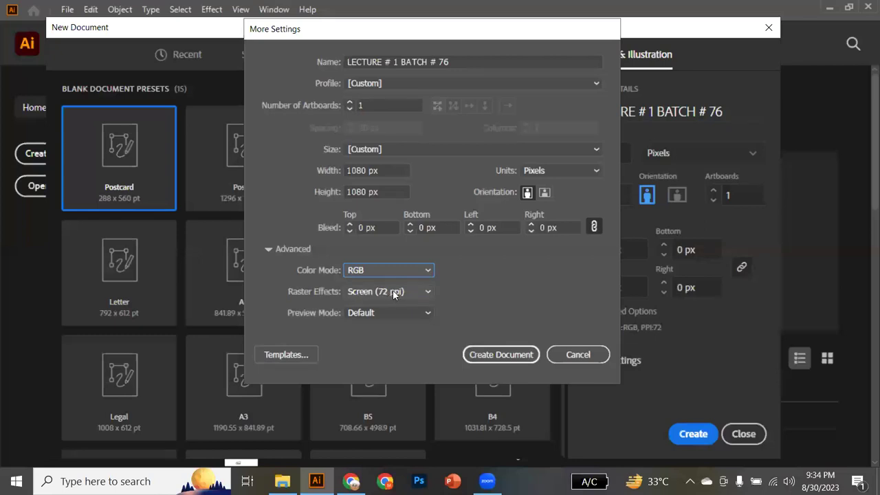
left_click(481, 357)
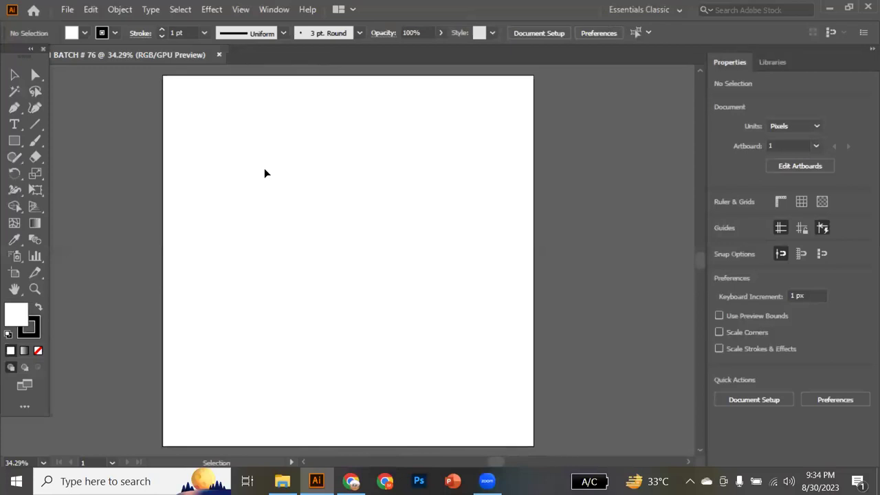
- Check which toolbar set is active among the Advanced and Basic options
left_click(279, 11)
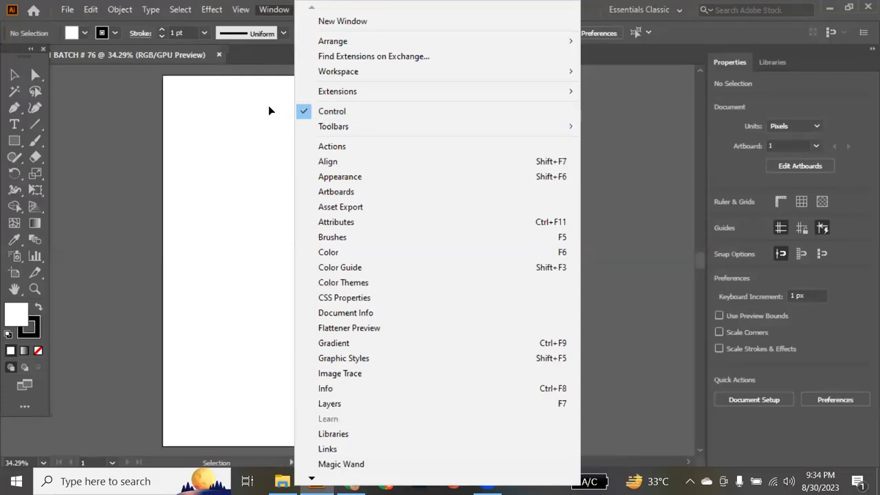
left_click(274, 10)
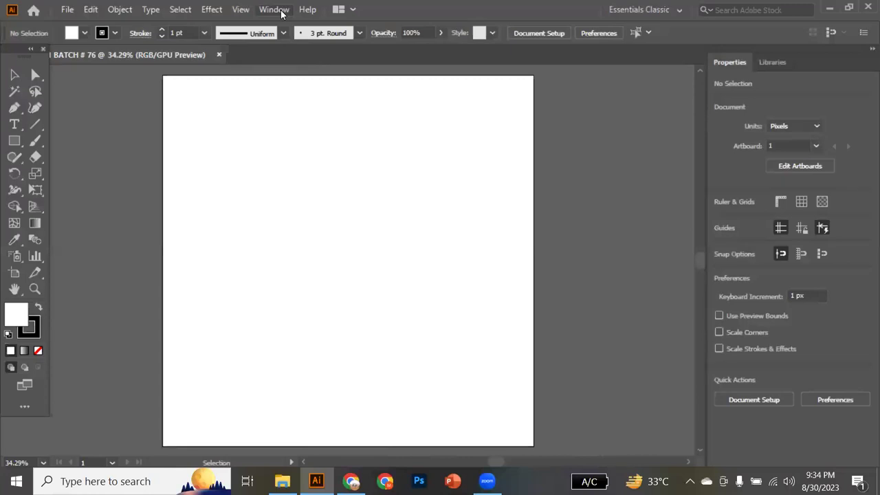
left_click(281, 11)
mouse_move(354, 127)
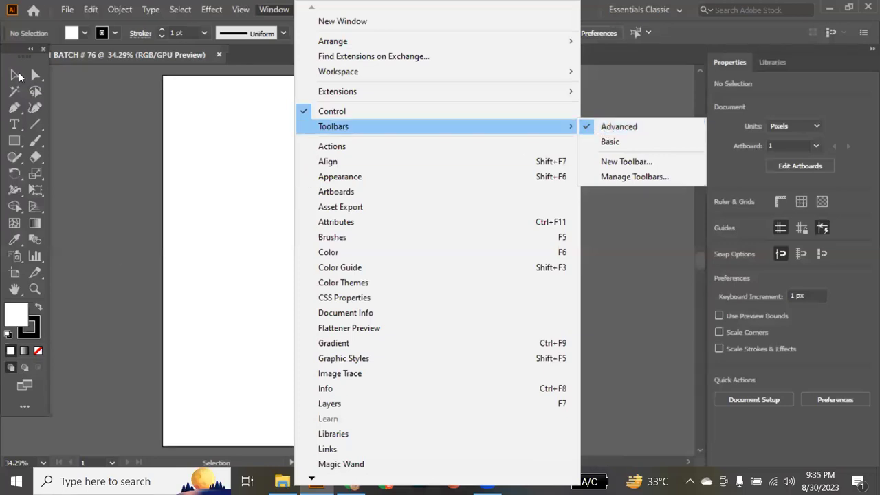
left_click(107, 301)
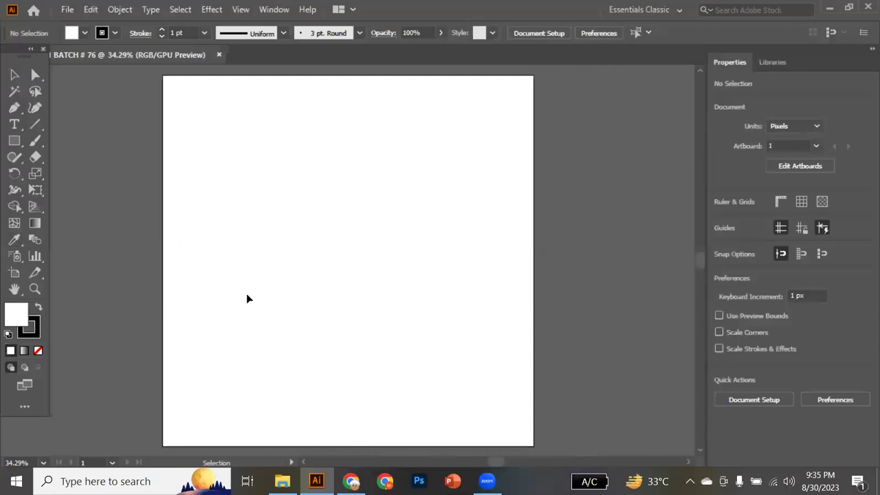
- Collapse the Properties and Libraries panels to icons and check the available workspace options
left_click(867, 52)
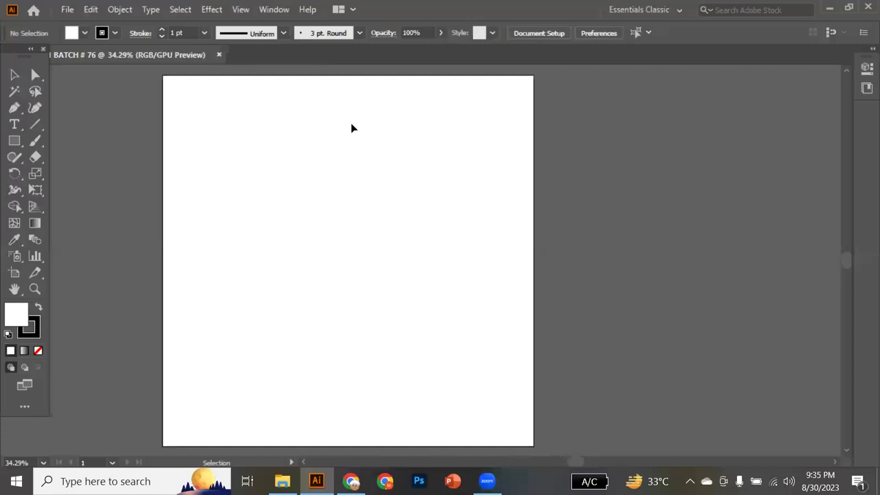
left_click(275, 10)
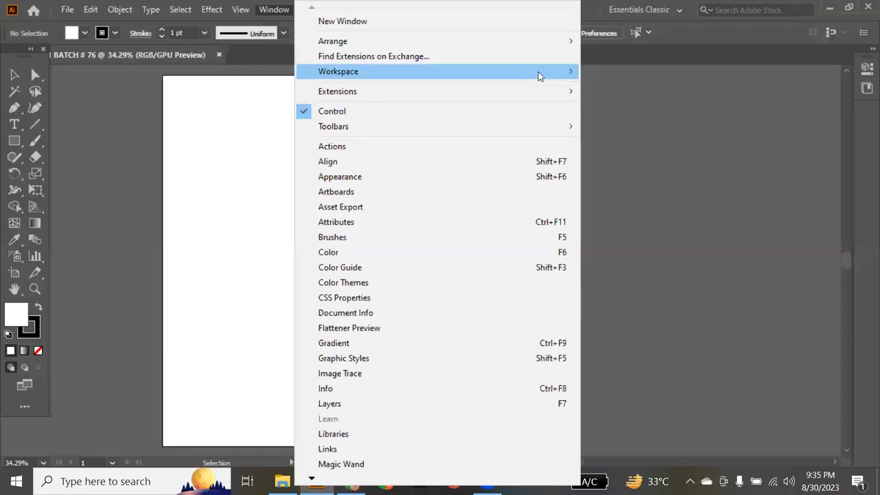
mouse_move(565, 73)
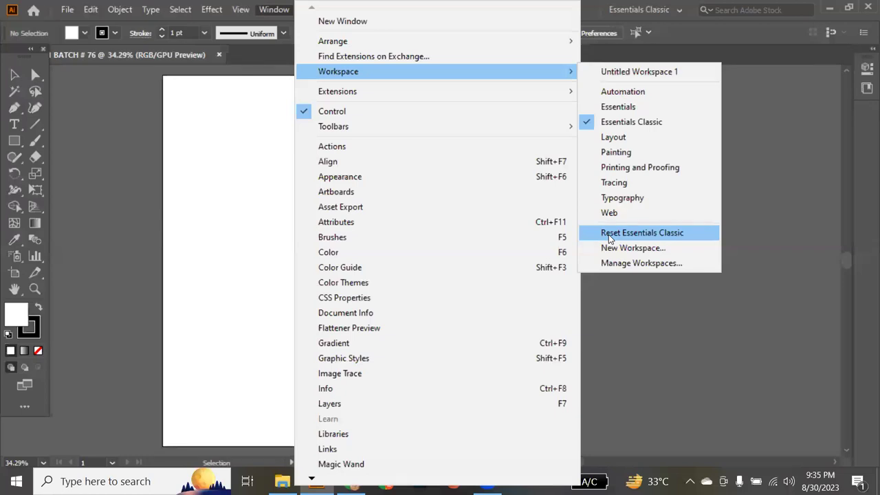
left_click(626, 311)
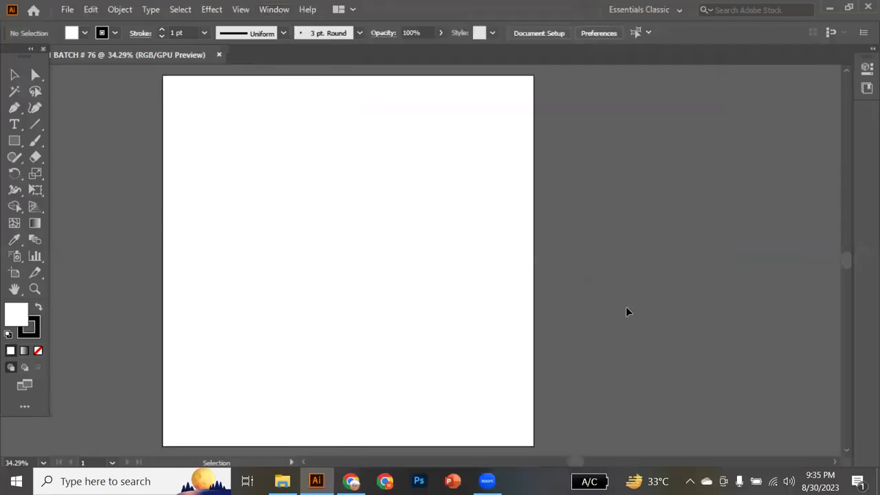
- Look through the view options and check whether Smart Guides is enabled
left_click(242, 11)
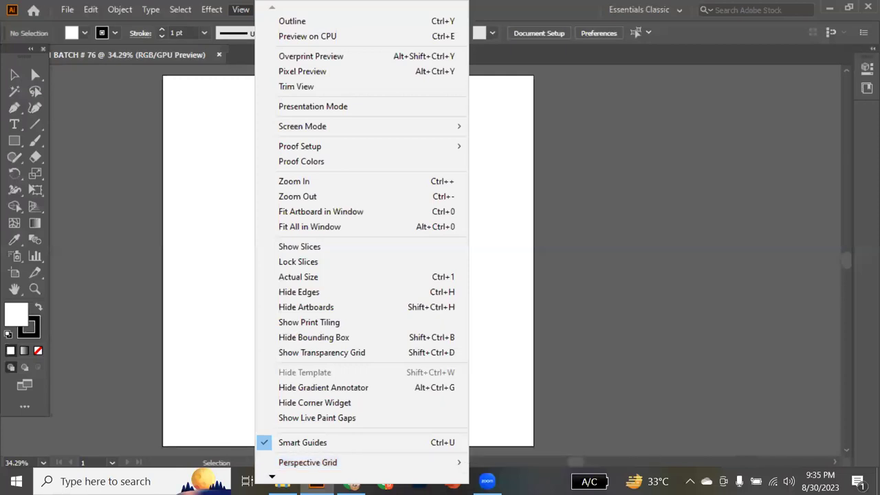
scroll(361, 275, "down", 7)
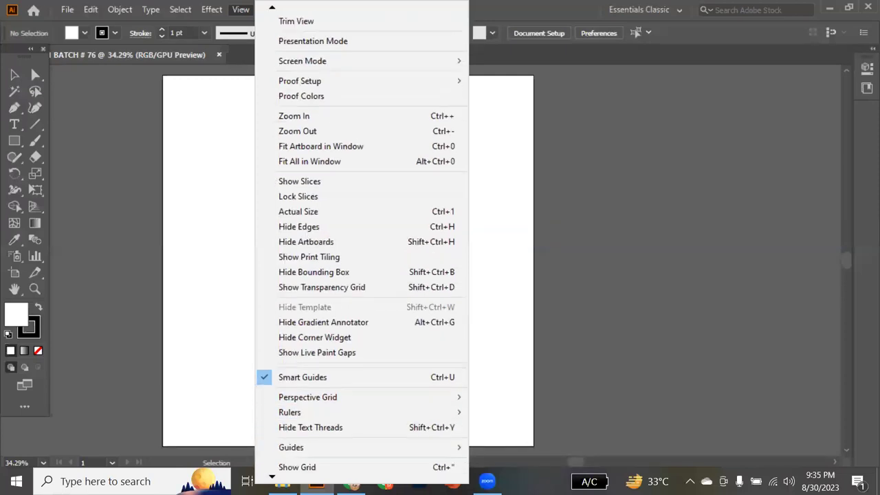
scroll(361, 237, "down", 2)
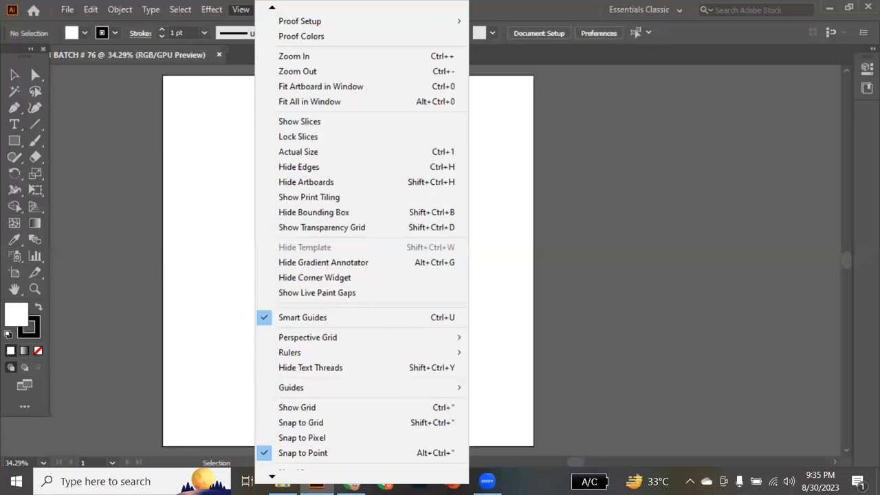
scroll(310, 420, "down", 1)
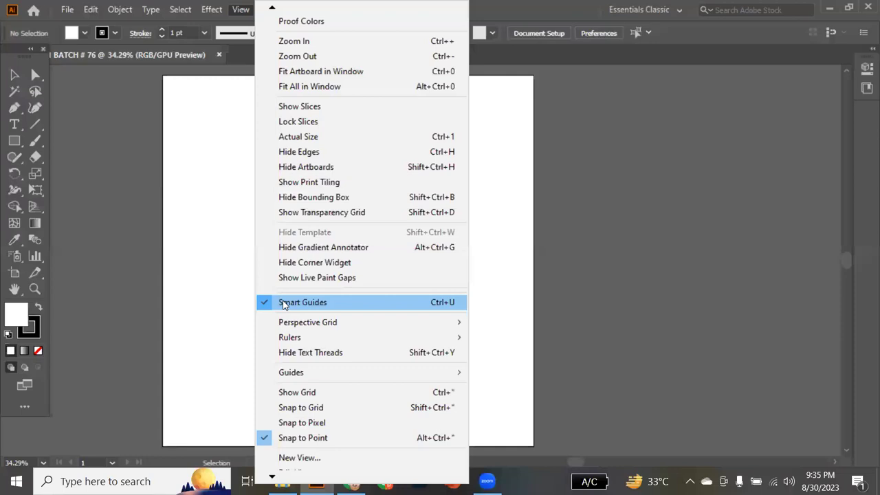
left_click(526, 283)
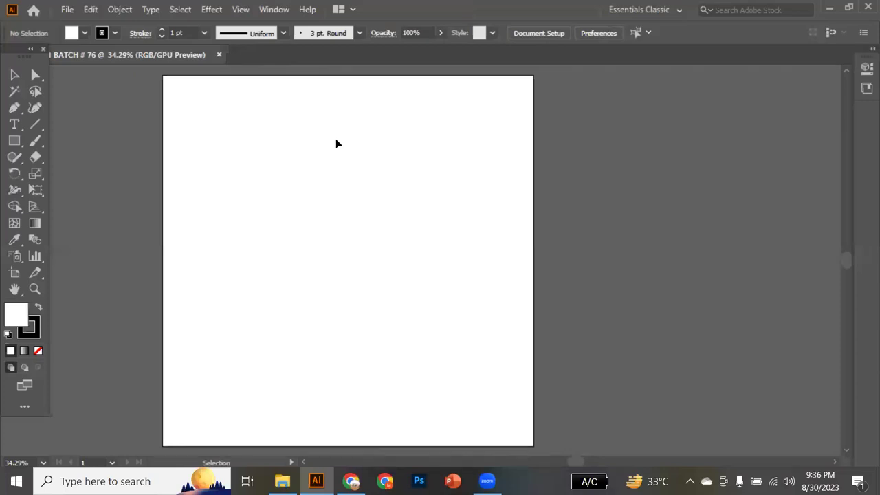
- Zoom in and out on the artboard to try the zoom levels, and fit the artboard in the window
scroll(335, 143, "up", 4)
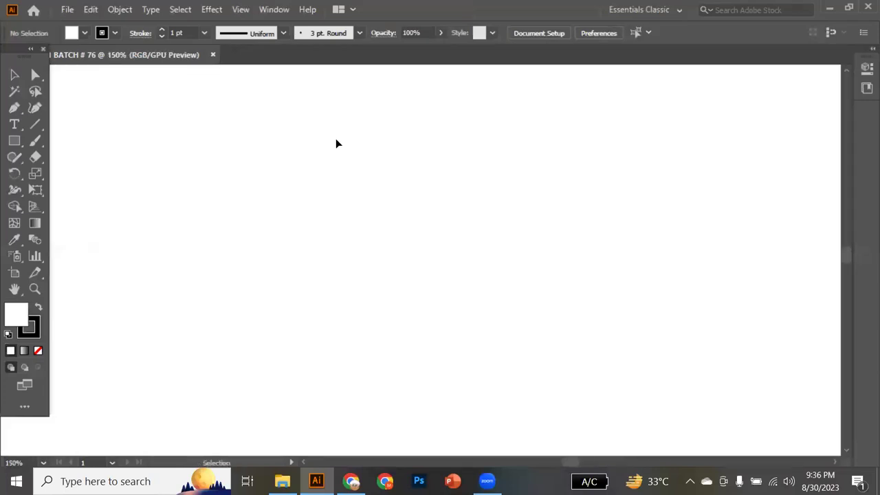
scroll(335, 143, "down", 4)
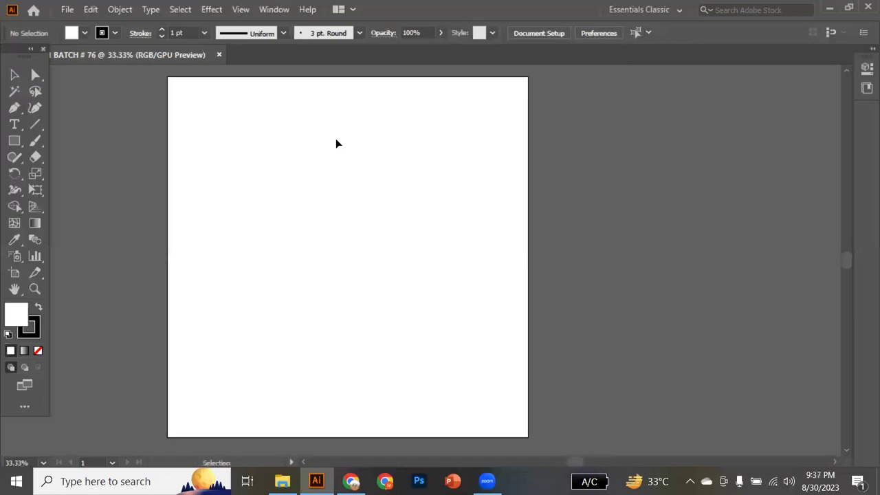
scroll(336, 140, "up", 2)
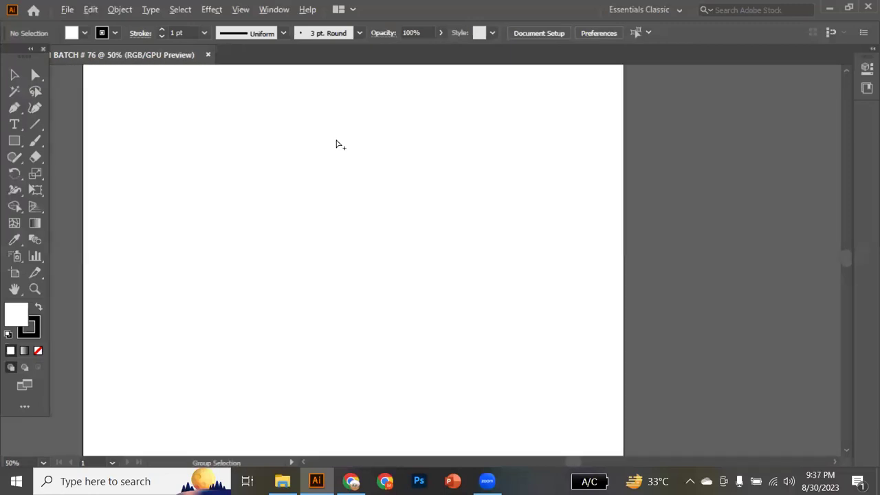
scroll(337, 143, "up", 1)
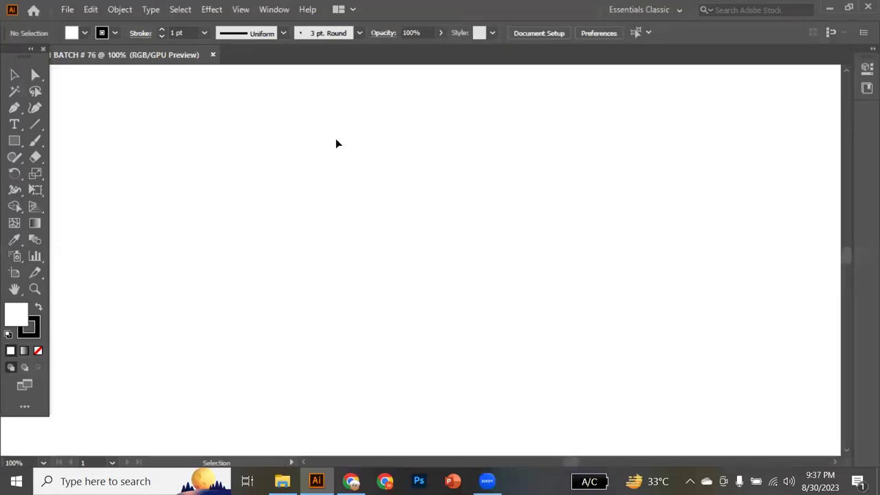
key("alt")
scroll(377, 190, "down", 3)
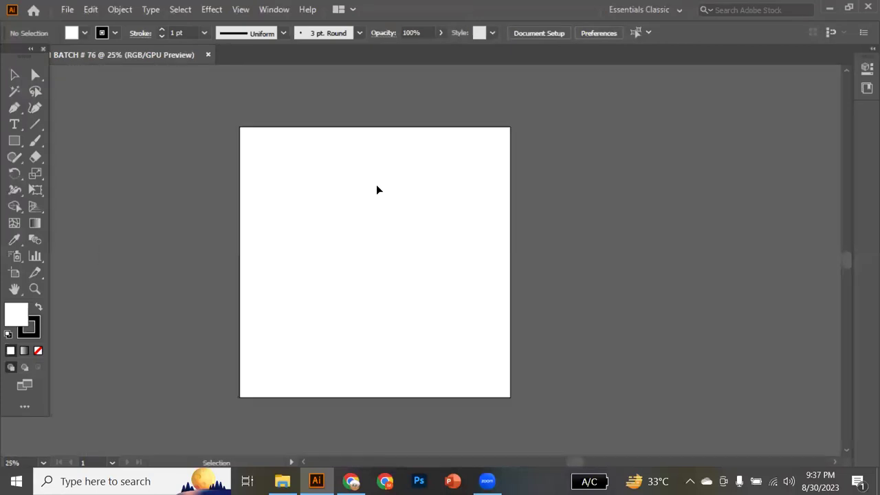
scroll(376, 190, "down", 1)
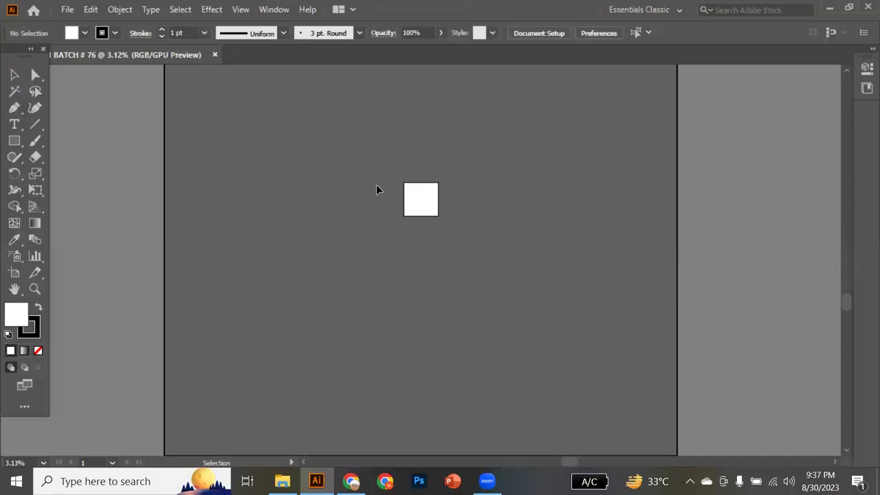
key("ctrl+0")
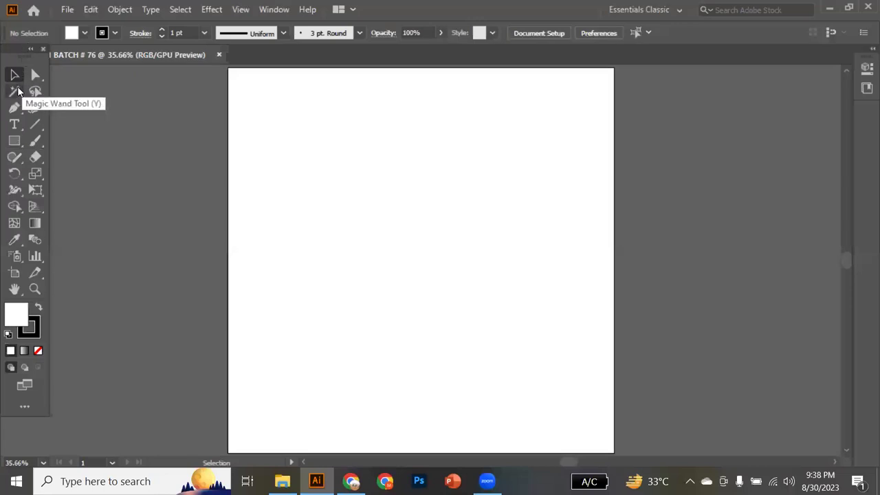
- Draw a rectangle about 239 by 97 px near the artboard's upper-left corner with the Rectangle tool
left_click(17, 142)
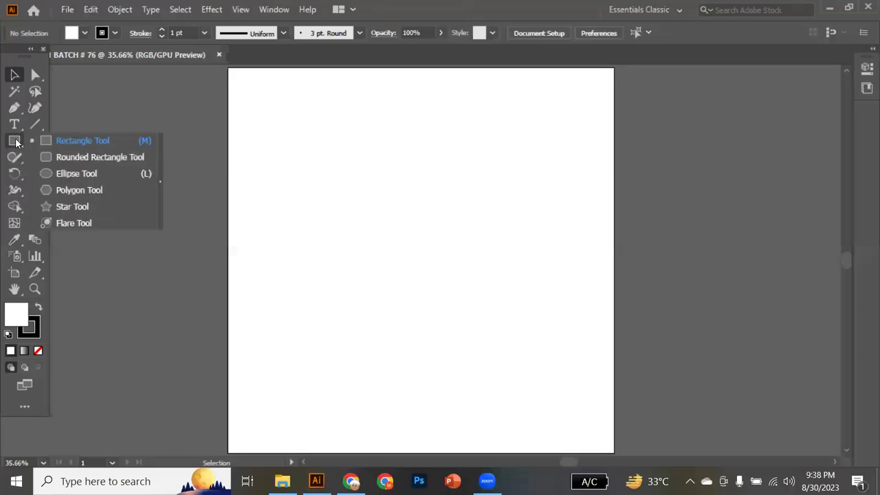
left_click(77, 142)
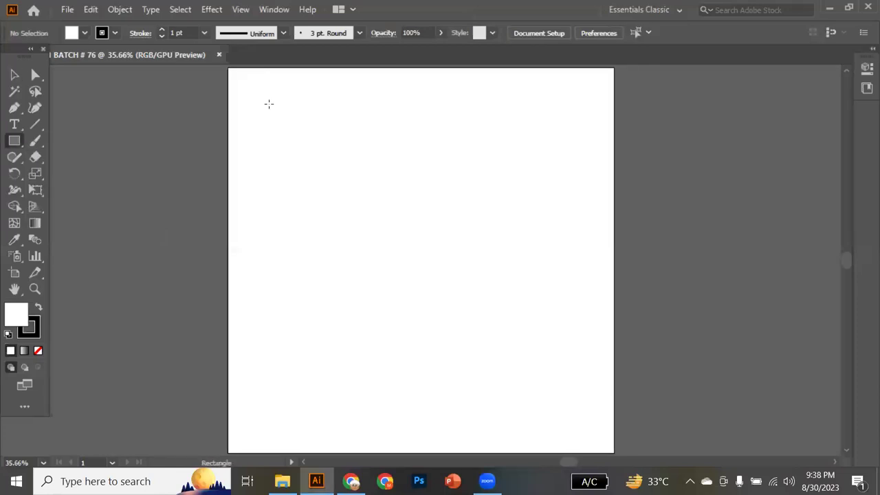
key("ctrl+1")
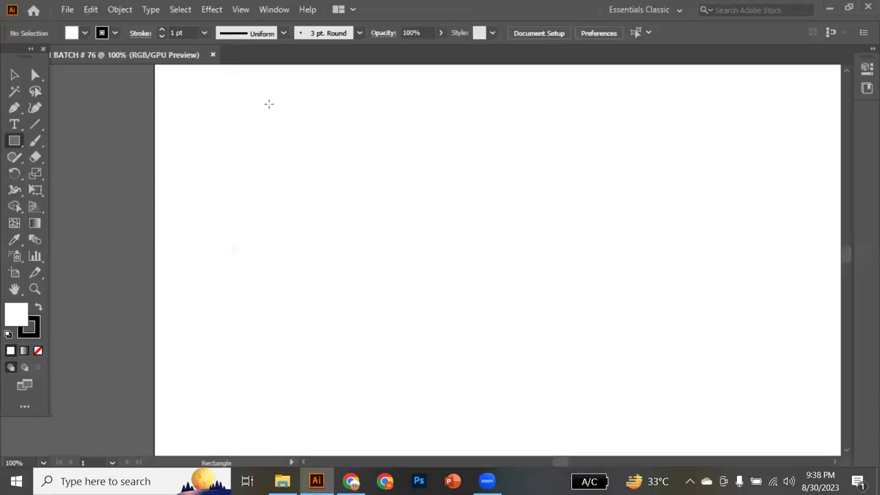
scroll(269, 104, "up", 2)
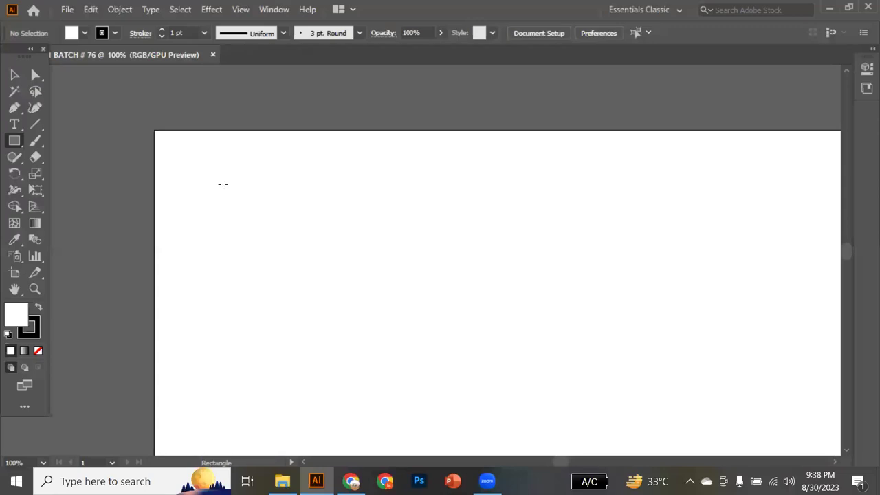
mouse_move(251, 201)
left_mouse_down()
mouse_move(491, 288)
mouse_move(491, 299)
left_mouse_up()
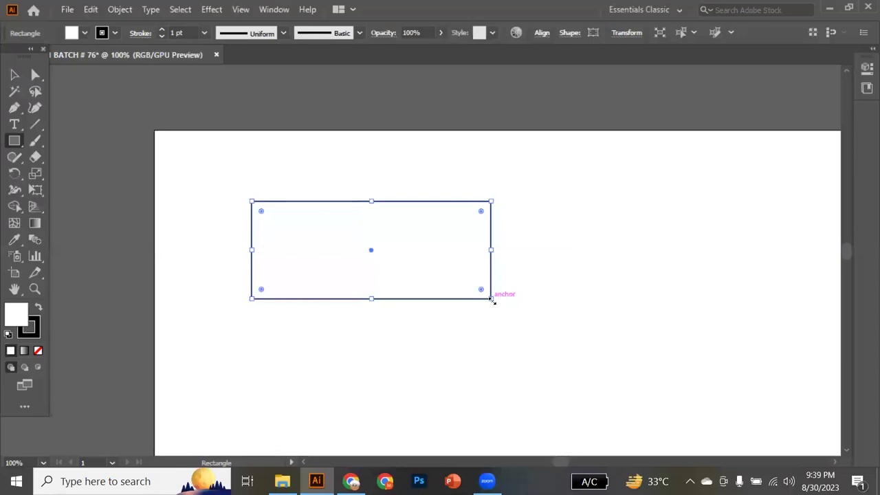
- Remove the rectangle's stroke and fill it with the dark blue 0C508E
left_click(37, 333)
left_click(38, 351)
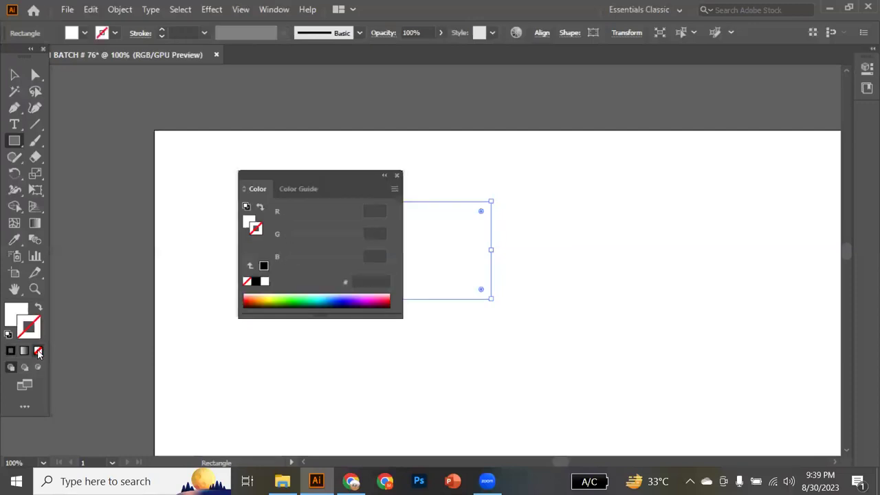
left_click(12, 322)
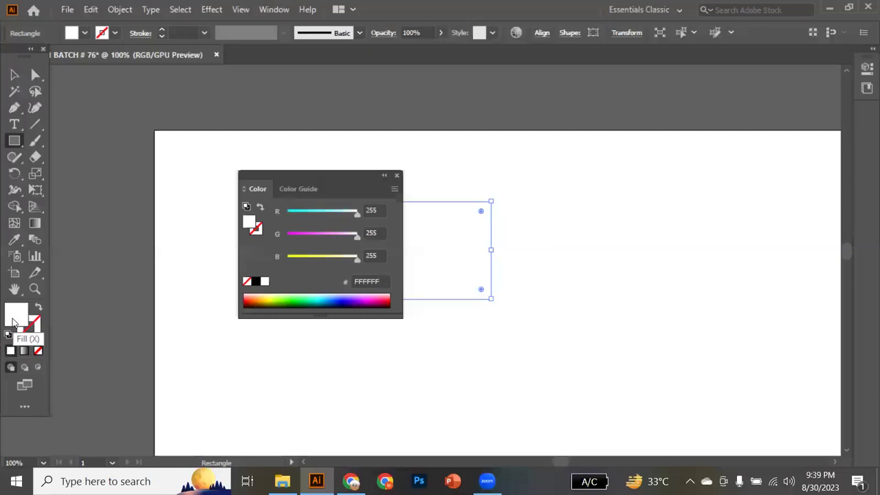
double_click(12, 321)
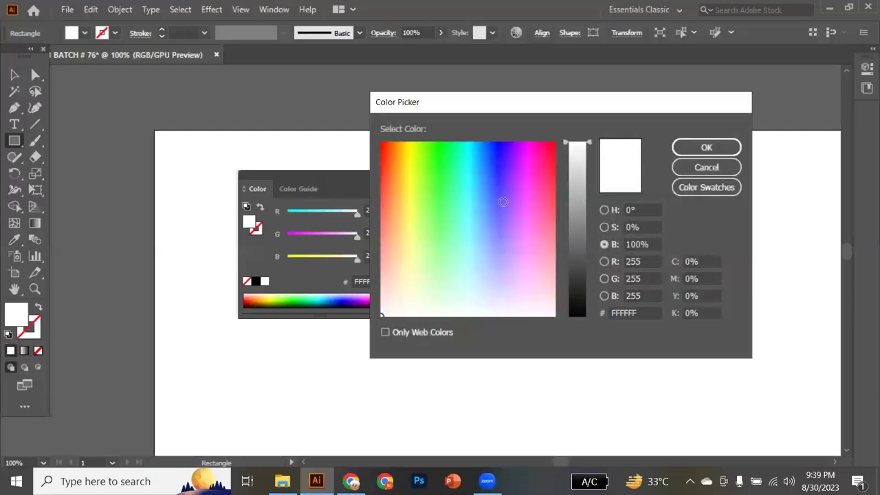
left_click(497, 180)
mouse_move(497, 179)
left_mouse_down()
mouse_move(497, 152)
mouse_move(482, 156)
left_mouse_up()
left_click_drag(582, 201, 581, 218)
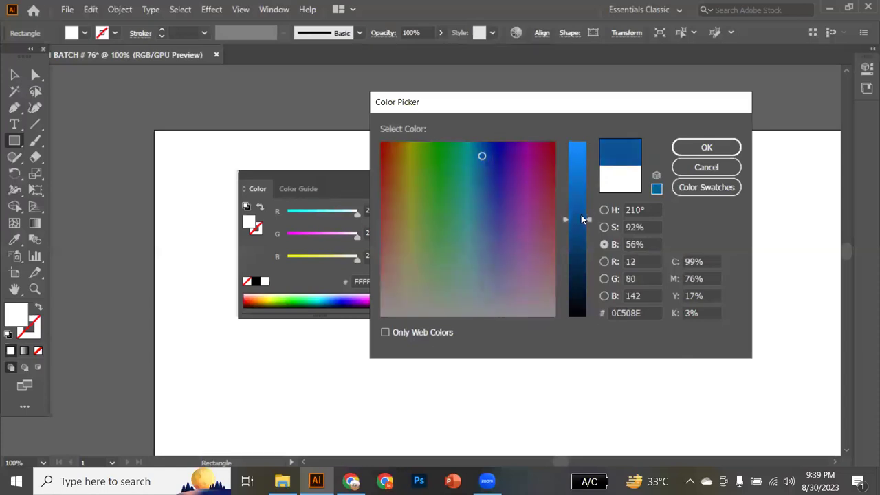
left_click(706, 147)
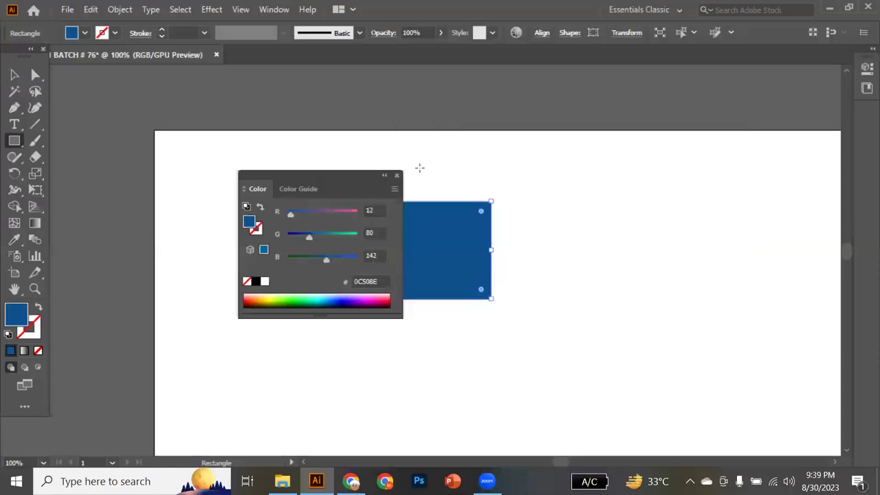
left_click(396, 177)
key("v")
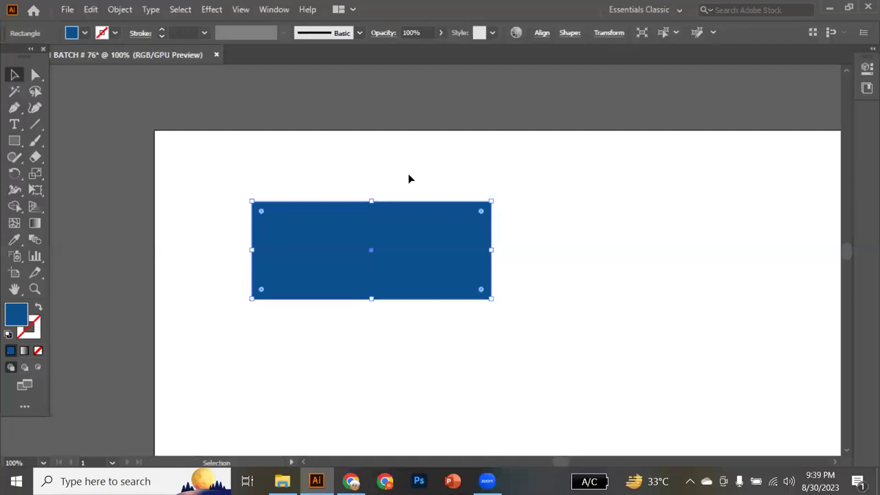
- Switch to the Rounded Rectangle tool for drawing beside the blue rectangle
left_click(15, 141)
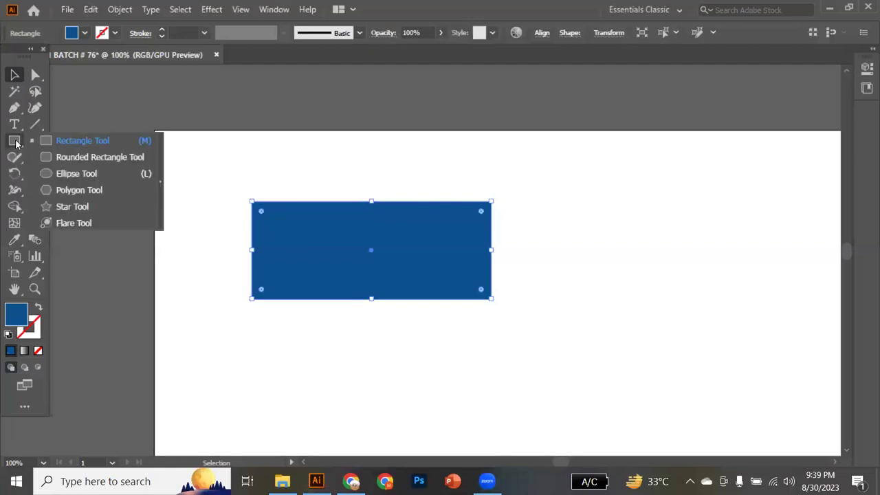
left_click(66, 160)
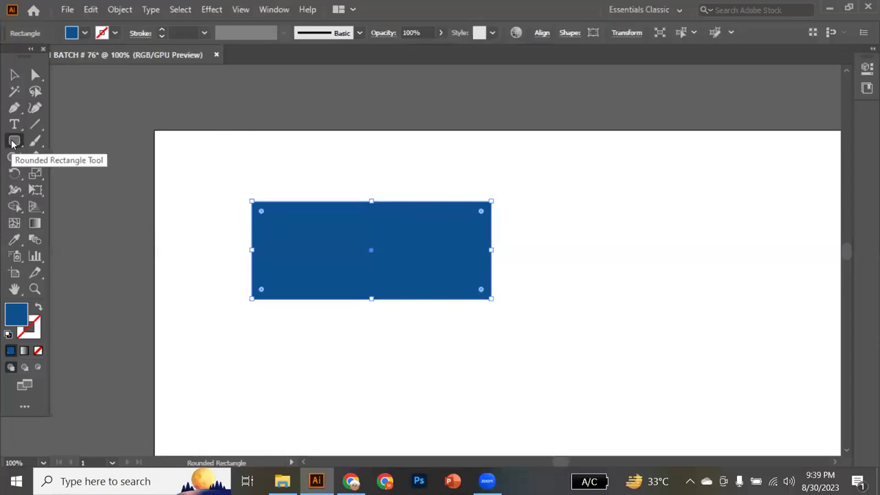
left_click_drag(13, 142, 64, 156)
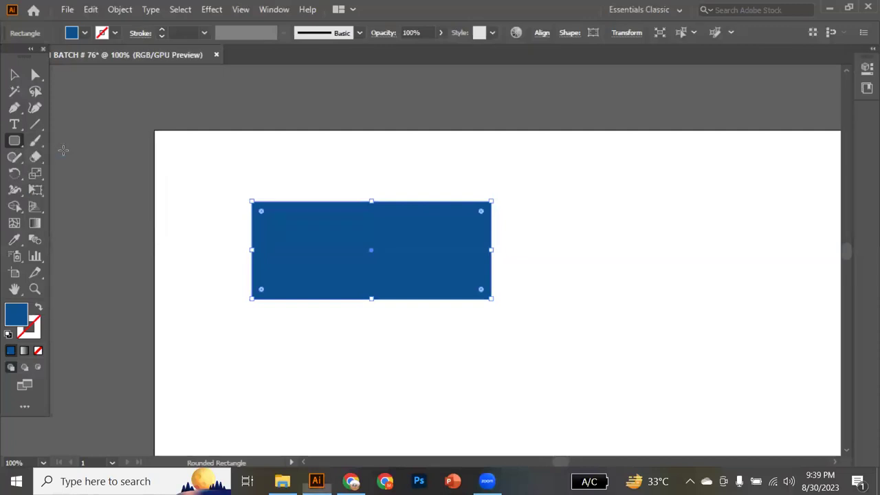
scroll(562, 189, "right", 5)
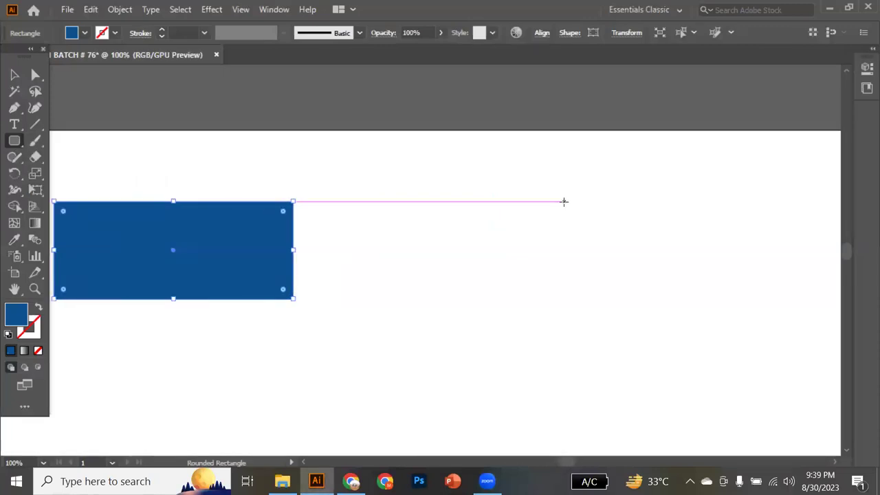
- Place a 238.6286 x 97.3714 px rounded rectangle with a 12 px corner radius beside the blue rectangle and undo it
left_click(564, 202)
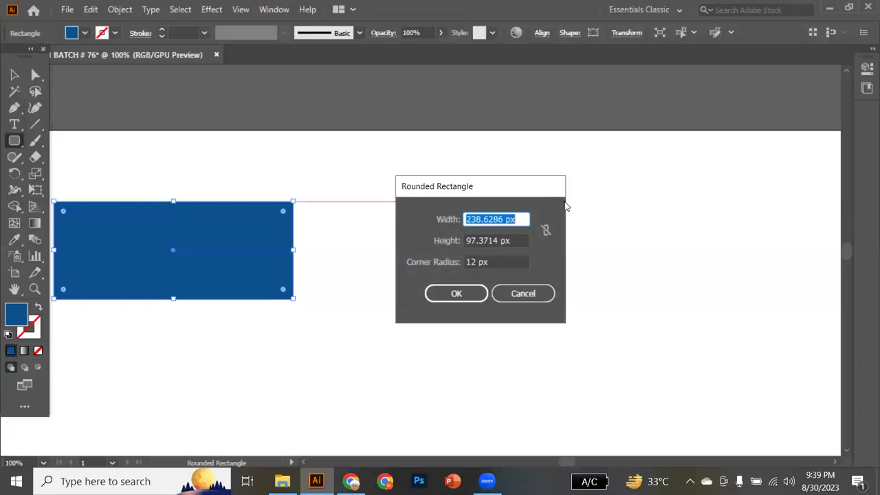
left_click(469, 297)
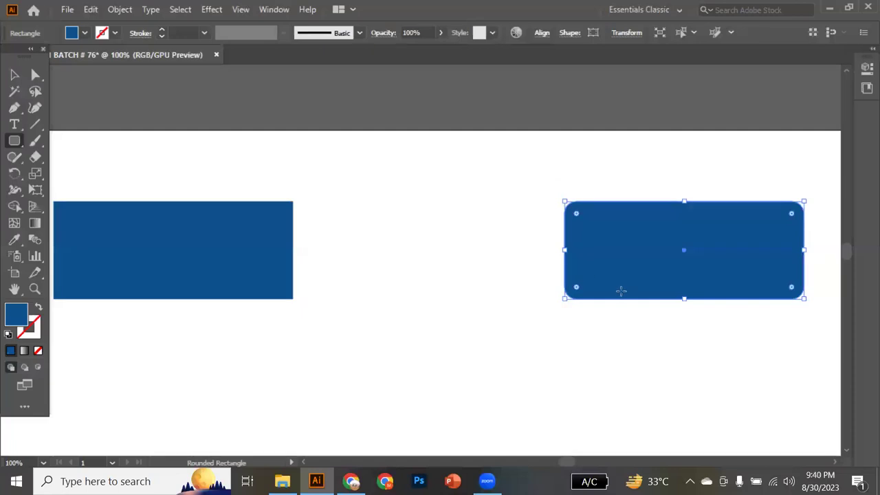
key("ctrl+z")
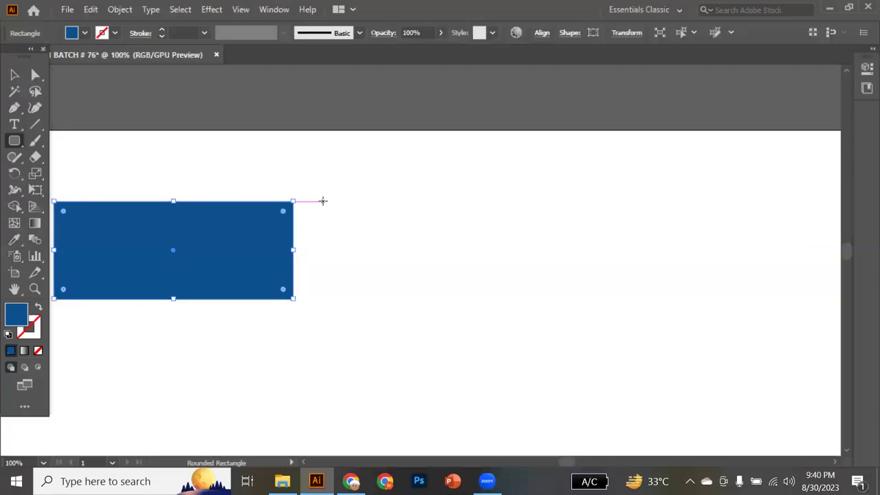
- Draw a narrower rounded rectangle just to the right of the blue rectangle, matching its top edge and height
scroll(323, 207, "up", 1)
scroll(323, 207, "up", 1)
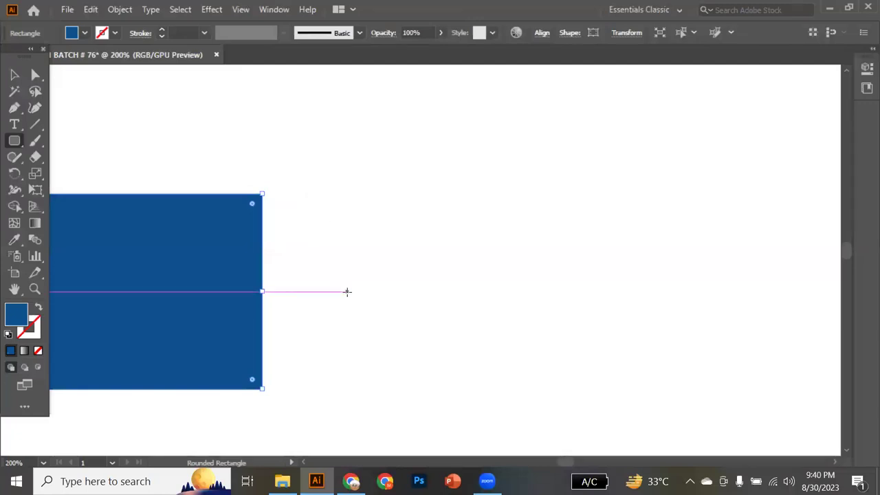
left_click_drag(326, 200, 643, 389)
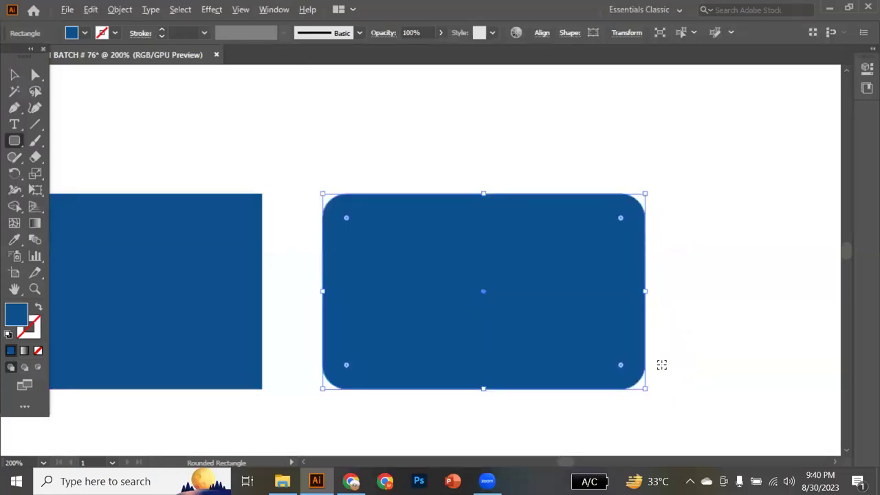
- Select the plain blue rectangle and reduce its width by moving its left edge inward, keeping its height
scroll(662, 364, "down", 2)
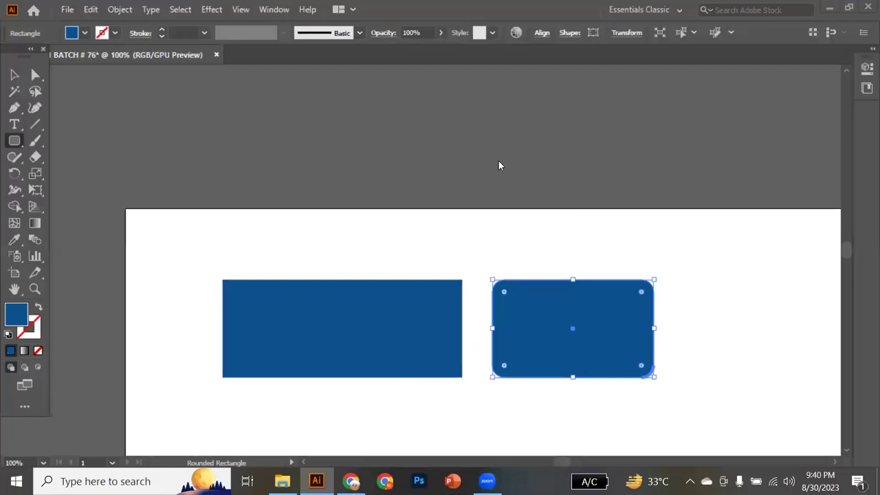
left_click(356, 348)
left_click(523, 294)
key("v")
left_click(307, 331)
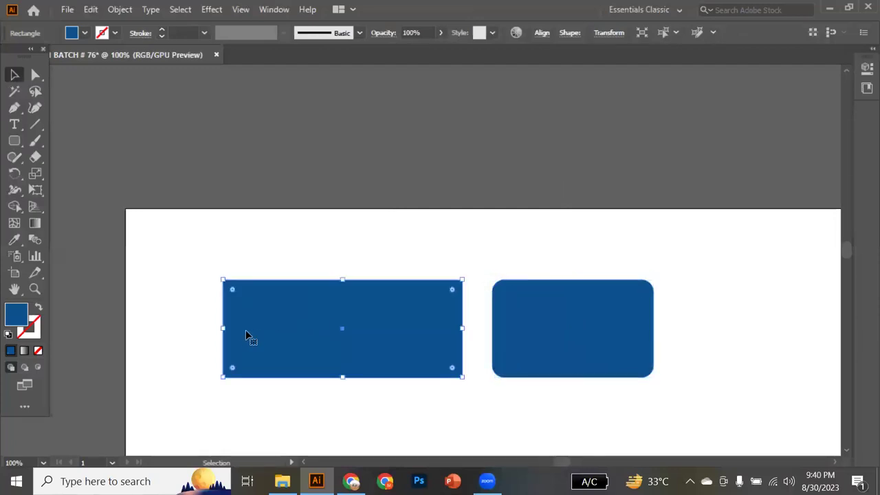
left_click_drag(223, 329, 286, 328)
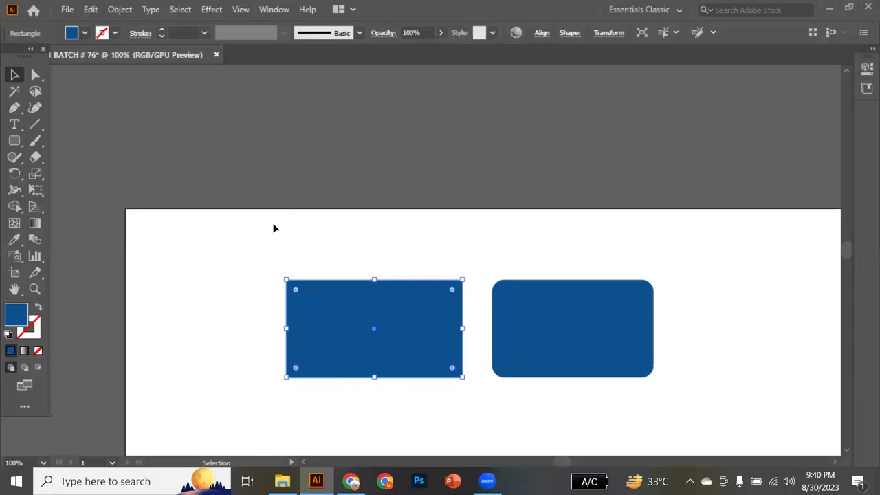
- Switch to the Ellipse tool for drawing in the empty artboard area to the right of the rounded rectangle
scroll(274, 227, "right", 5)
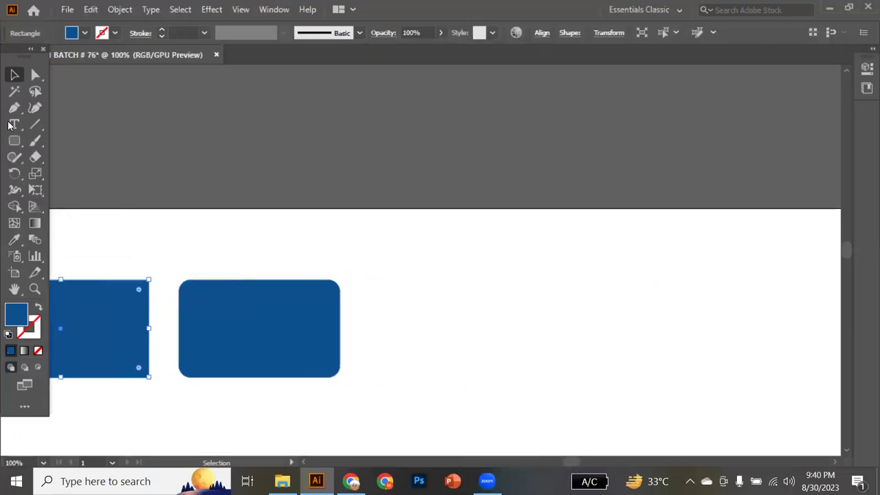
left_click(12, 143)
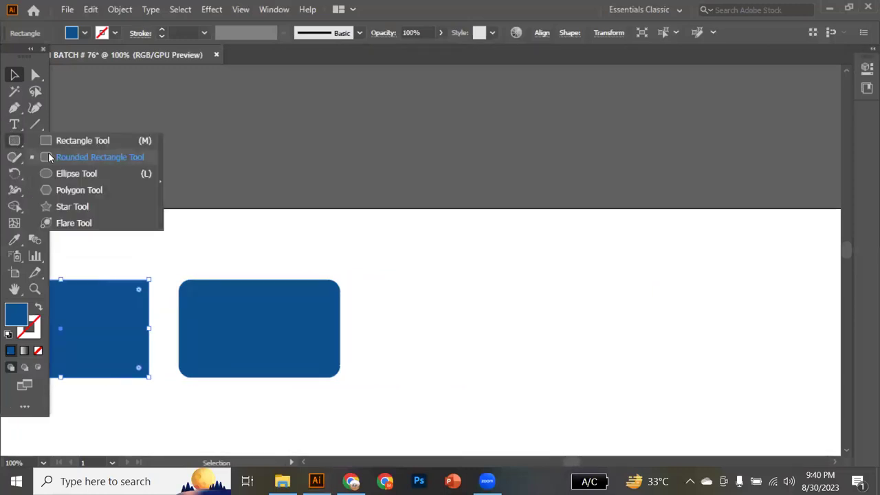
left_click(75, 175)
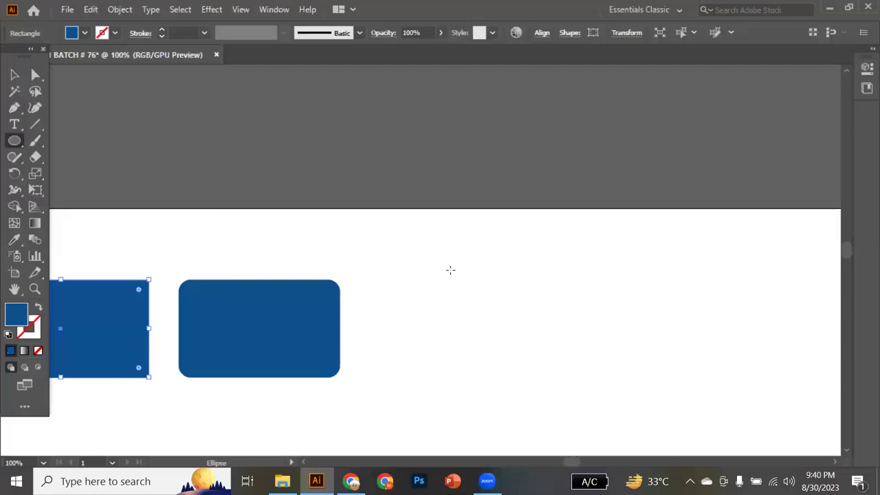
scroll(464, 281, "down", 3)
scroll(463, 281, "up", 2)
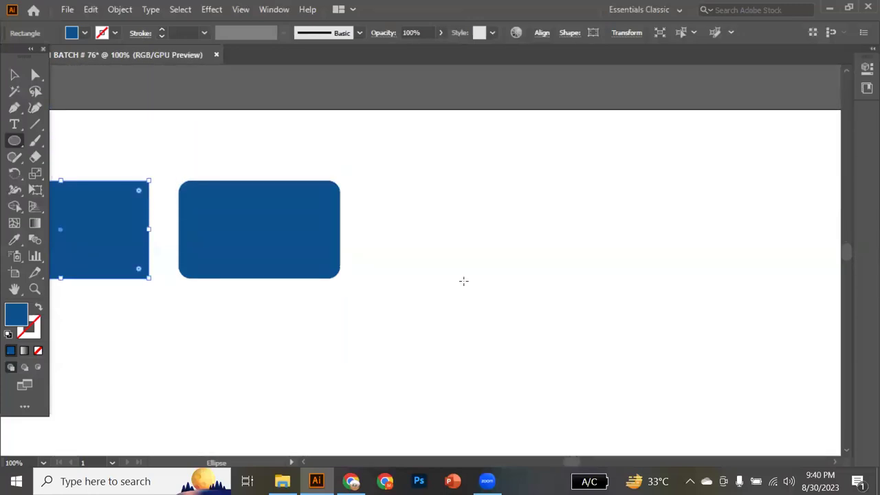
- Try out a tall narrow ellipse and a wide ellipse beside the rounded rectangle, and undo both
left_click_drag(423, 124, 504, 368)
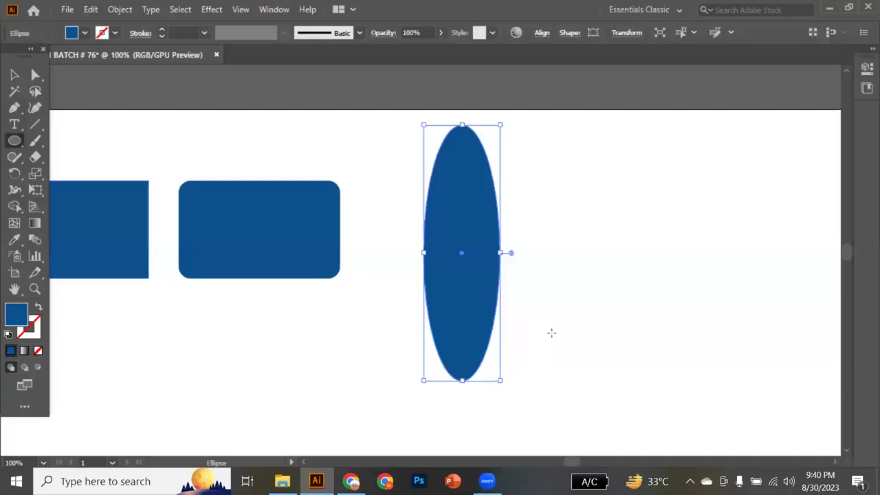
left_click_drag(570, 171, 814, 352)
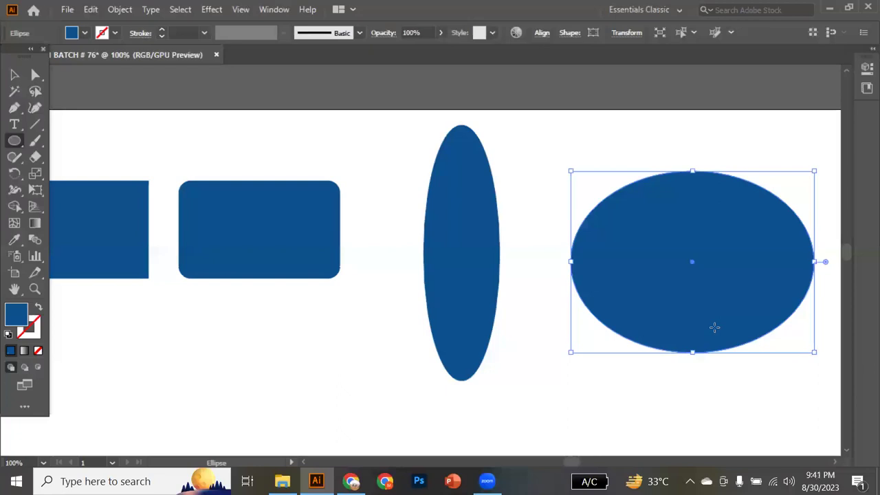
key("ctrl+z")
key("ctrl+z")
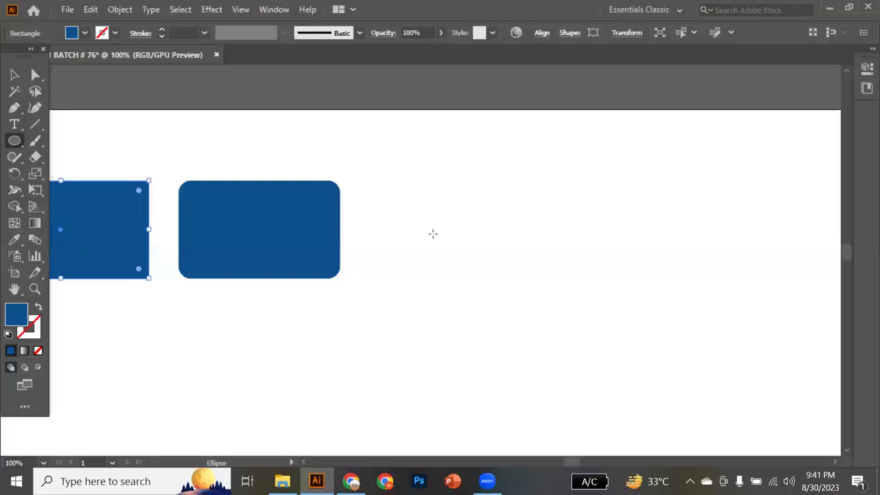
- Draw a perfect circle about 99 px in diameter beside the rounded rectangle, and an upright hexagon of similar height to its right
left_click_drag(433, 234, 482, 270)
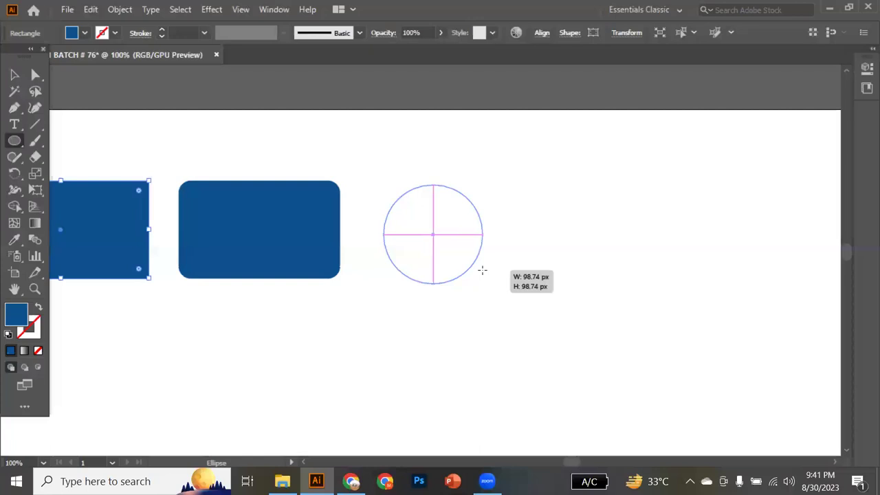
left_click_drag(482, 270, 482, 270)
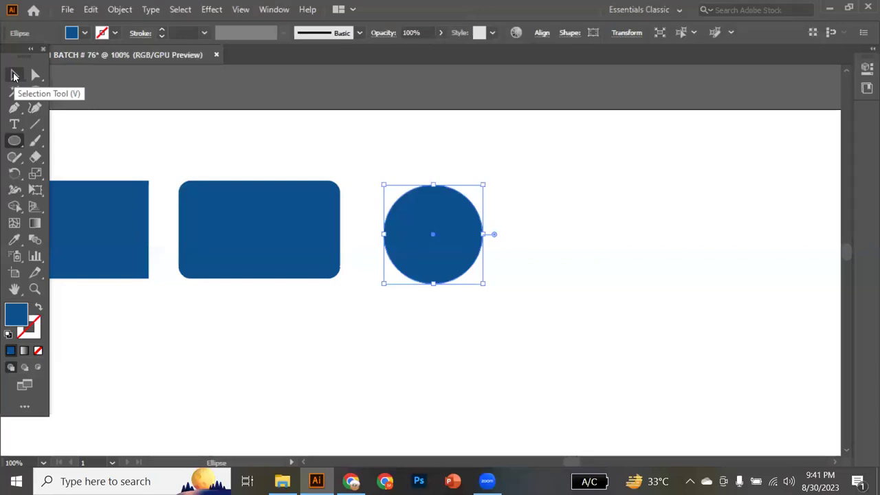
left_click(14, 139)
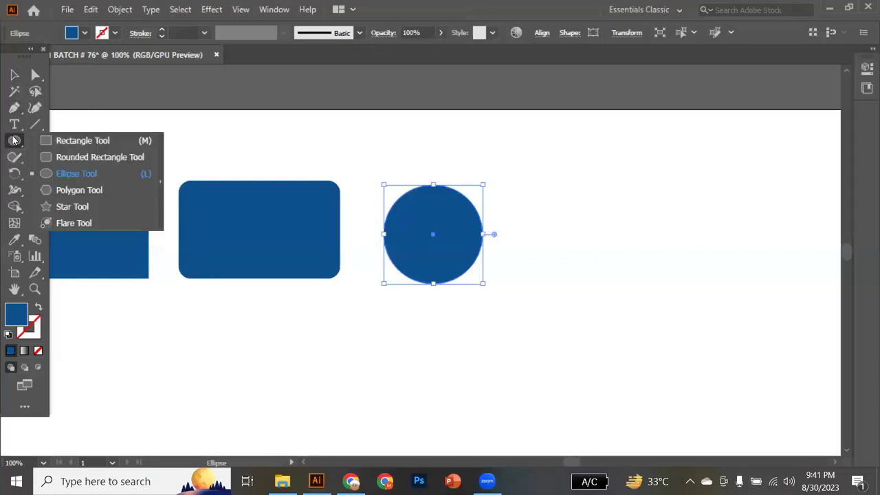
left_click(96, 190)
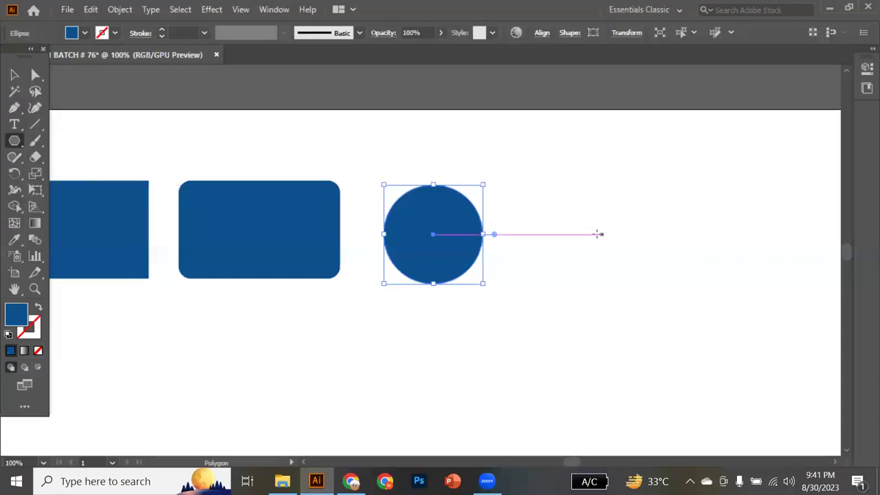
left_click_drag(596, 234, 645, 270)
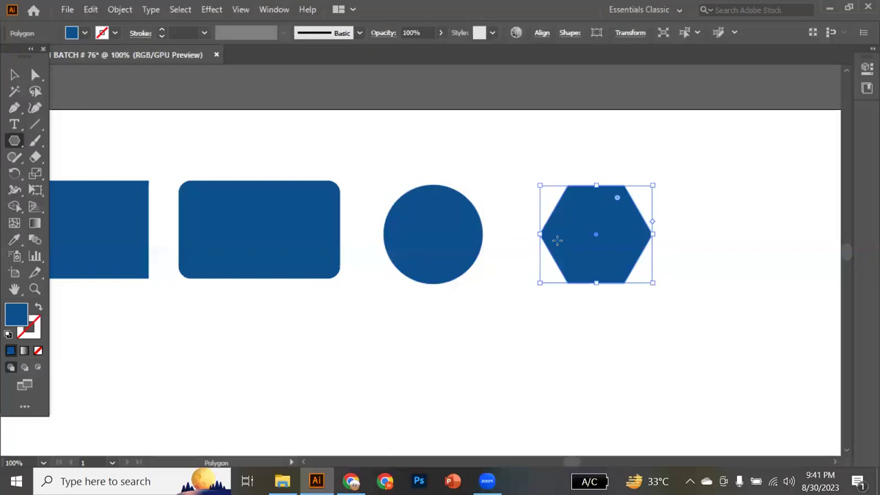
- Draw an upright five-pointed star to the right of the hexagon, centred on the same horizontal line
left_click(14, 140)
left_click(72, 206)
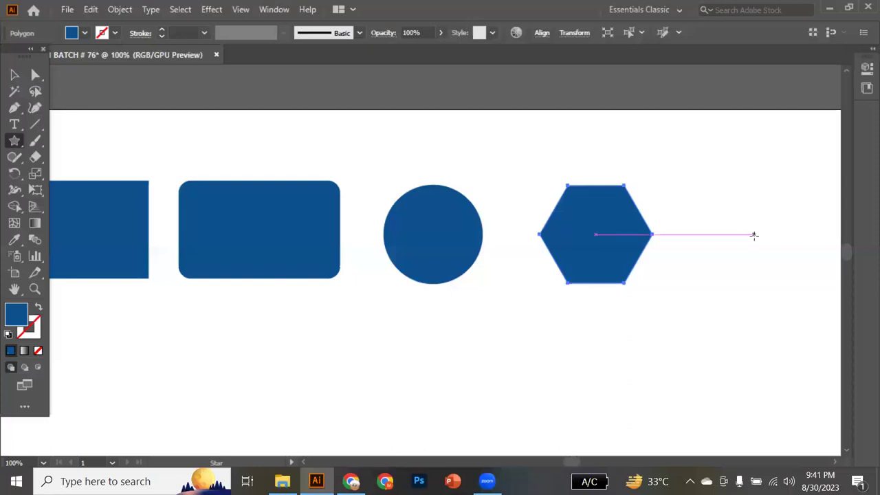
left_click_drag(755, 235, 793, 278)
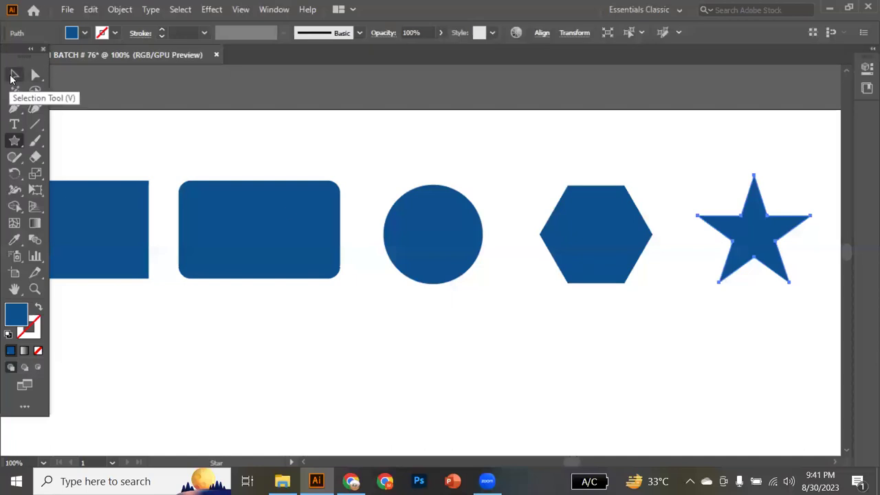
- Move the hexagon closer to the circle and the star closer to the hexagon, keeping them in the same row
left_click(12, 77)
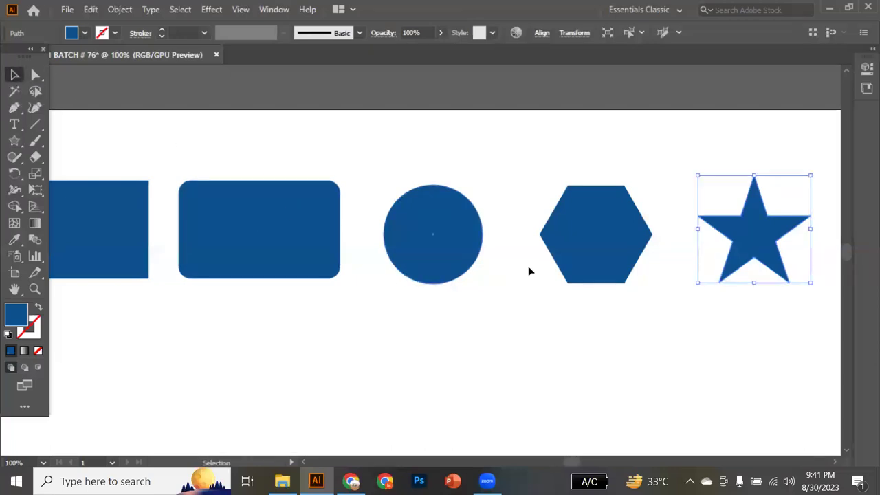
left_click_drag(565, 272, 547, 274)
left_click(729, 273)
left_click_drag(729, 273, 692, 268)
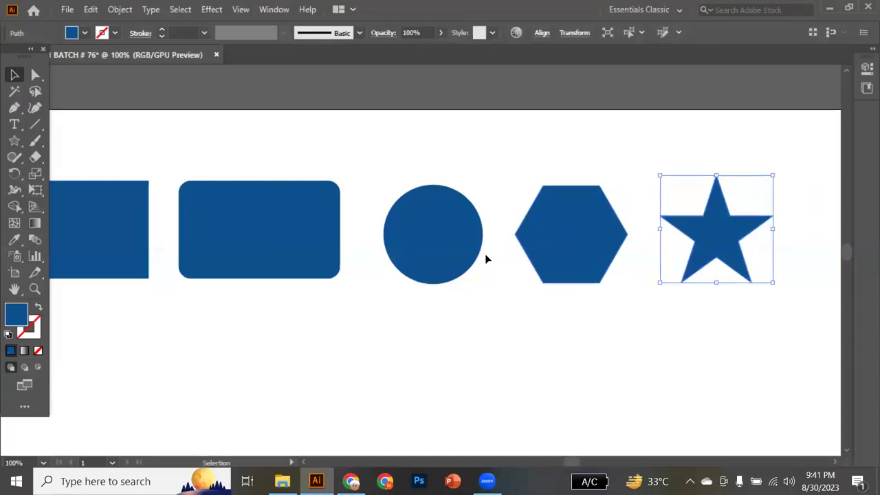
- Select the hexagon, try moving it so it overlaps the circle, and undo the move
left_click_drag(513, 164, 571, 215)
left_click_drag(608, 272, 631, 311)
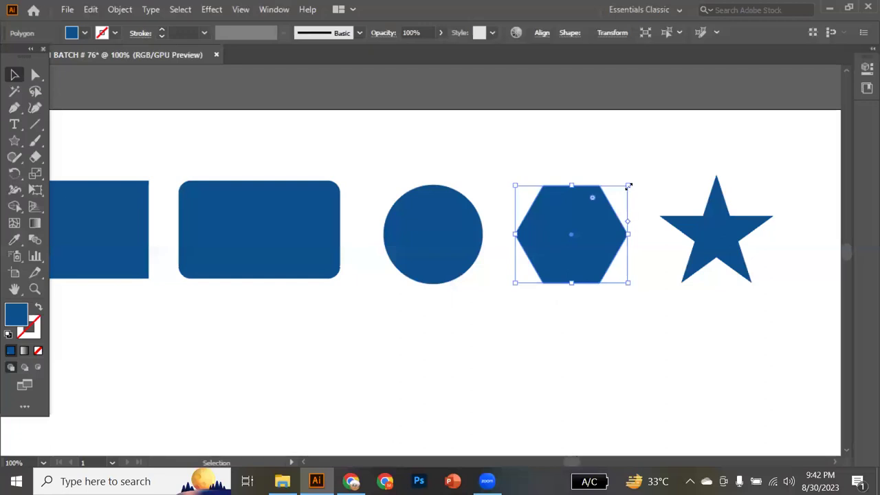
scroll(562, 229, "up", 2)
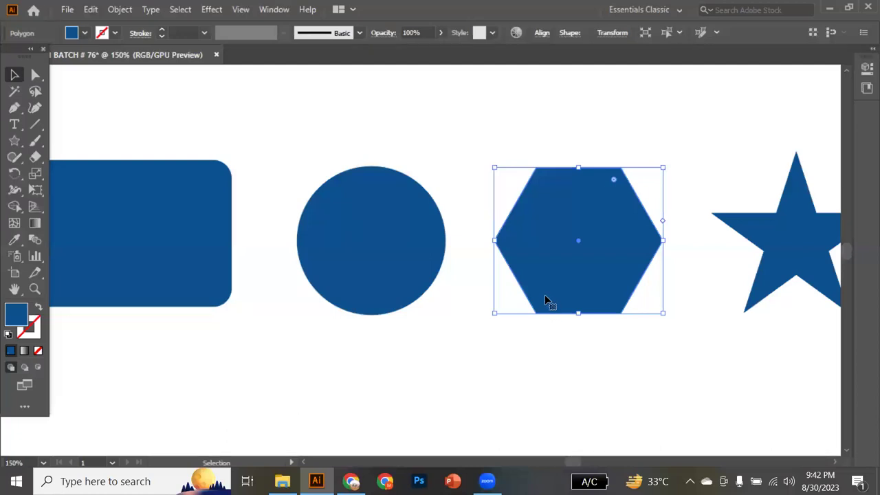
left_click_drag(545, 293, 448, 337)
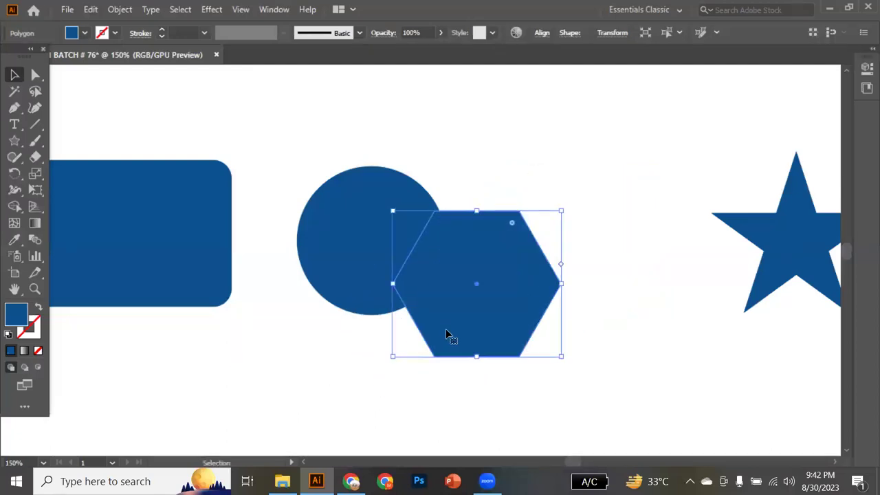
key("ctrl+z")
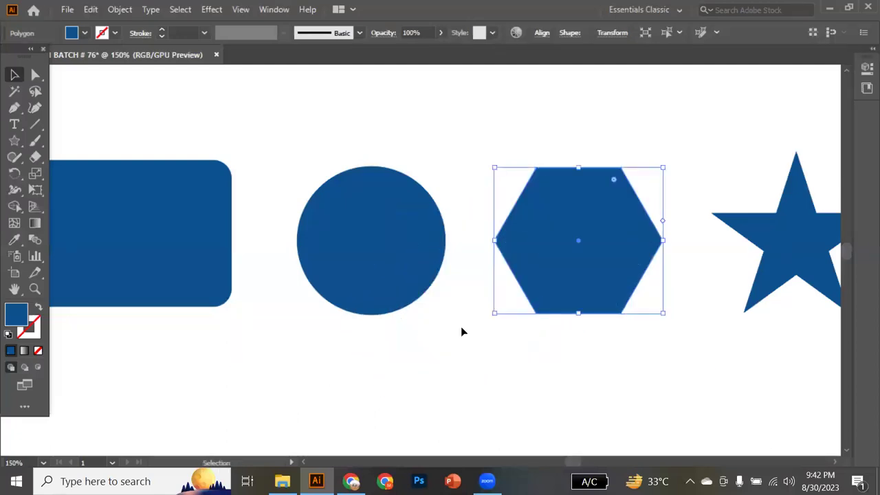
- Select all five blue shapes, move the whole row slightly right and down on the artboard, and deselect them
scroll(461, 326, "down", 3)
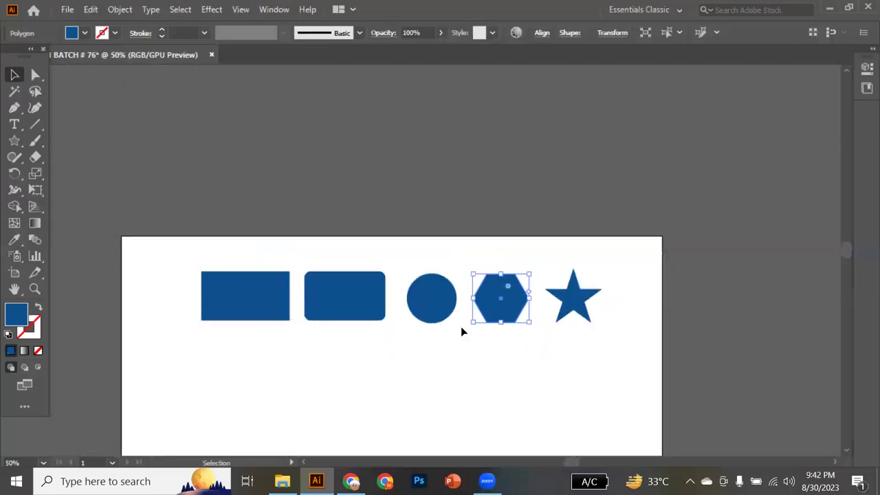
left_click_drag(161, 271, 585, 357)
left_click_drag(320, 316, 358, 332)
scroll(444, 247, "down", 3)
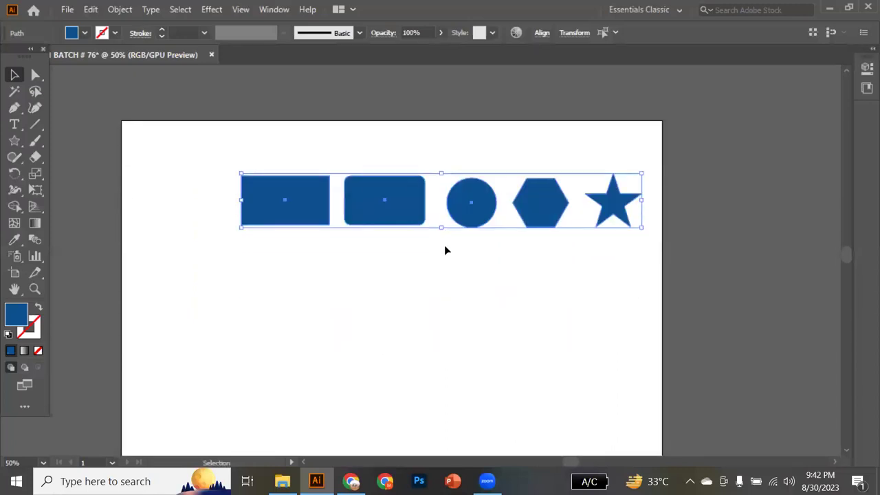
left_click(416, 277)
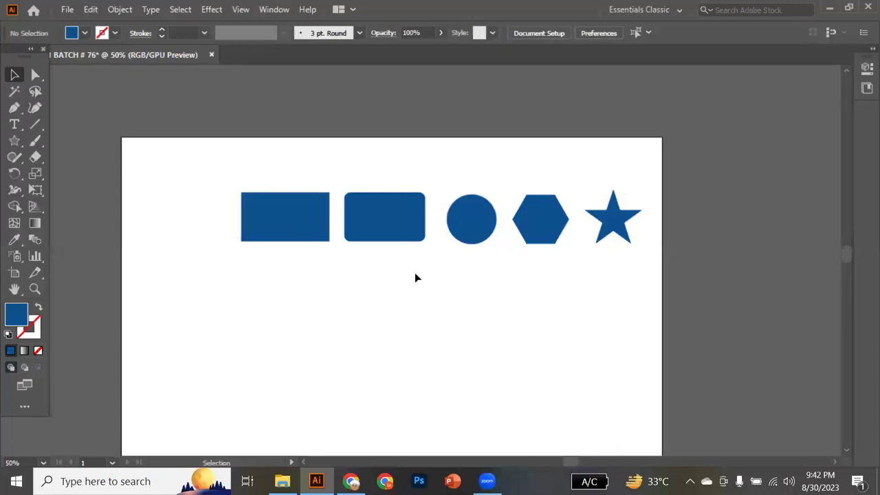
- Add the text "BASIC SHAPES" below the row of shapes
left_click(14, 125)
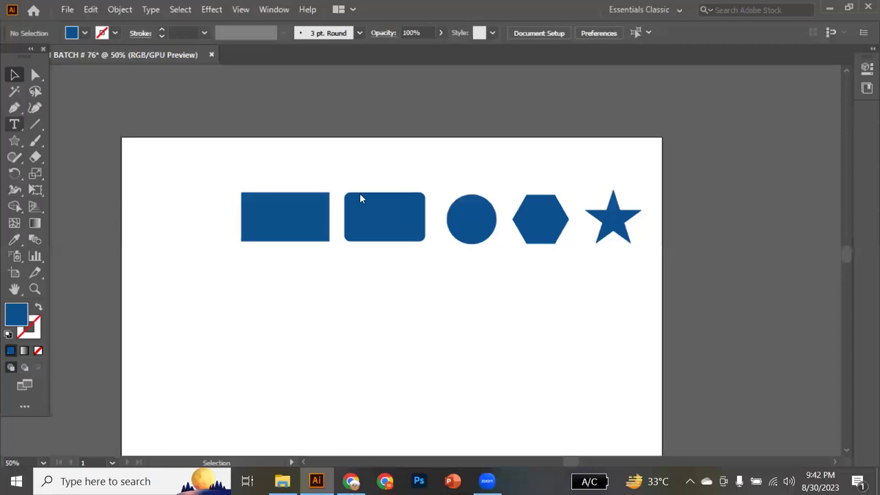
left_click(397, 270)
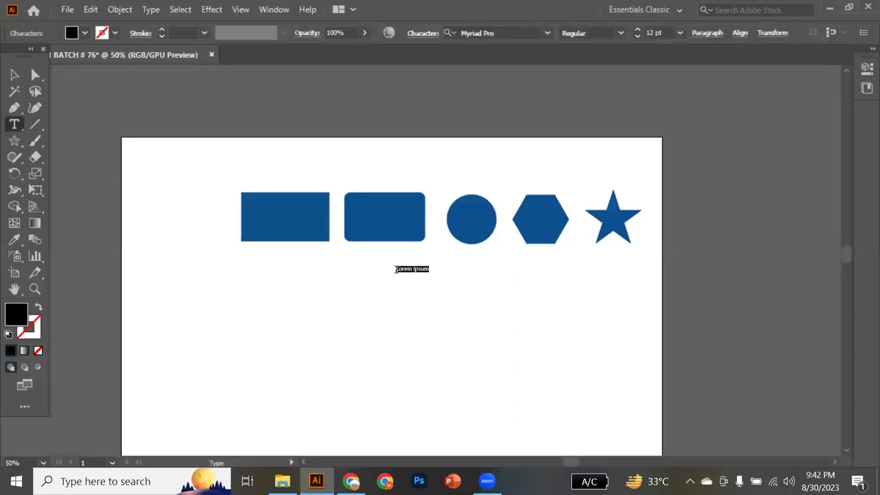
type("MASIC SHAPES")
left_click(15, 74)
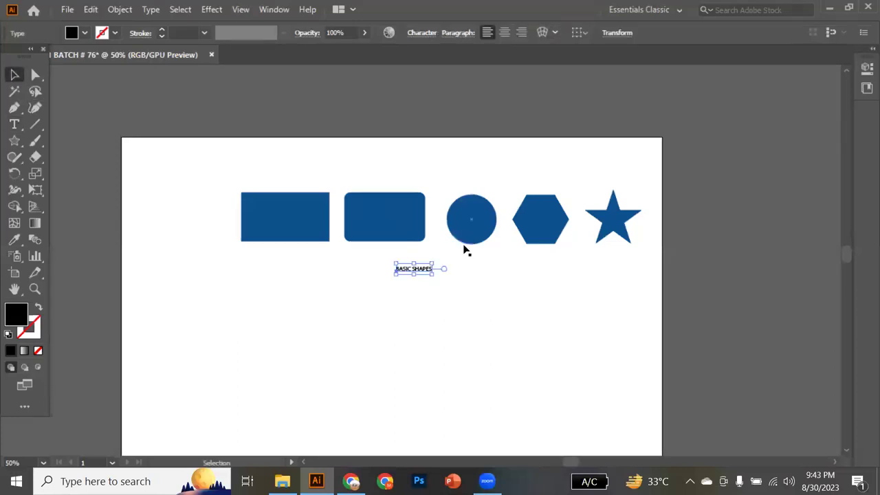
- Enlarge the BASIC SHAPES text proportionally from its centre to about two and a half times its size
scroll(421, 284, "up", 1, "alt")
scroll(421, 284, "up", 2, "alt")
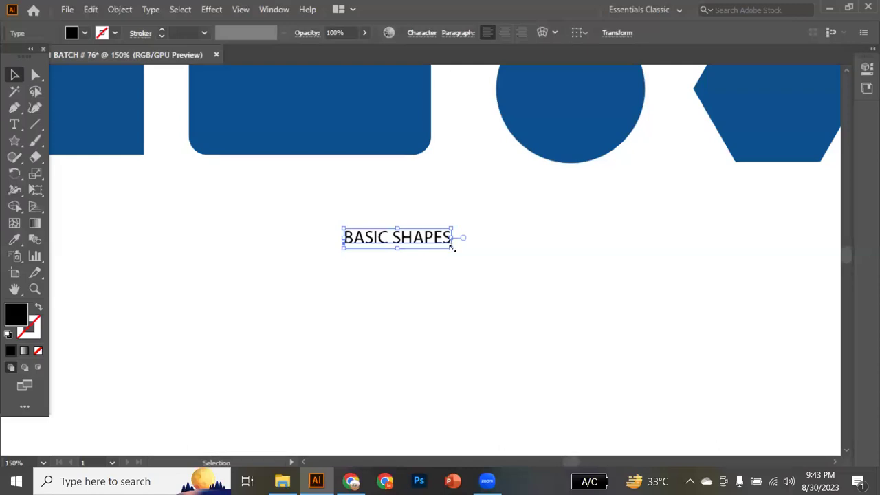
left_click_drag(452, 247, 540, 269)
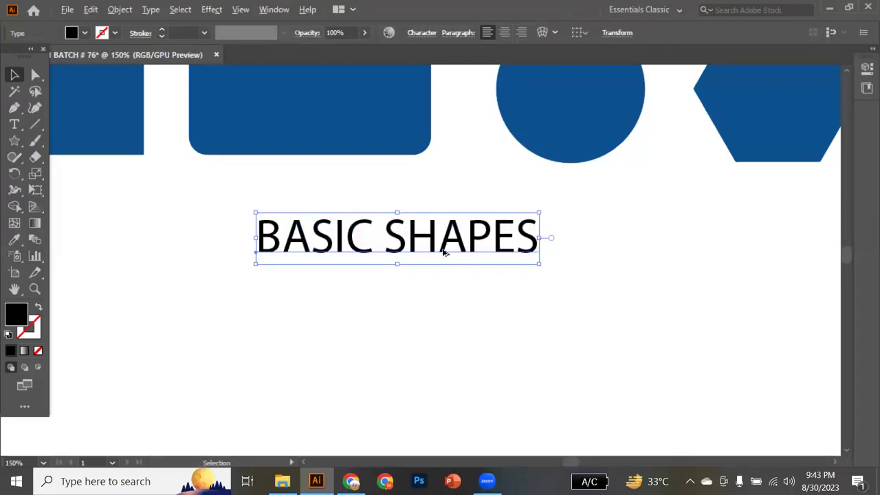
scroll(444, 253, "down", 3, "alt")
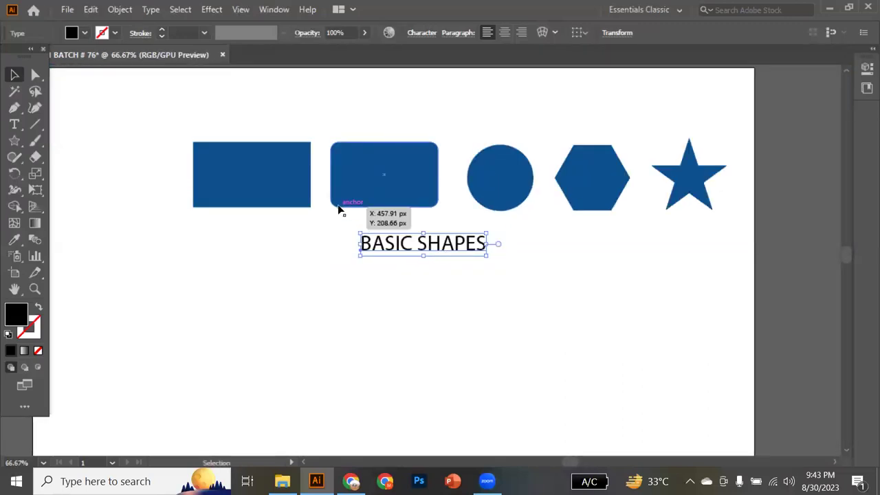
- Color the BASIC SHAPES text with the blue sampled from the rounded rectangle, and centre it beneath the row of shapes
left_click(13, 242)
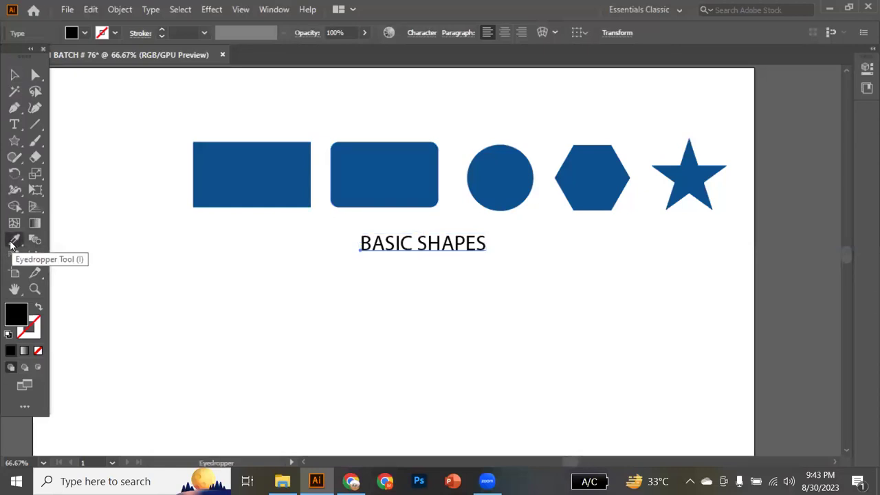
left_click(416, 189)
key("v")
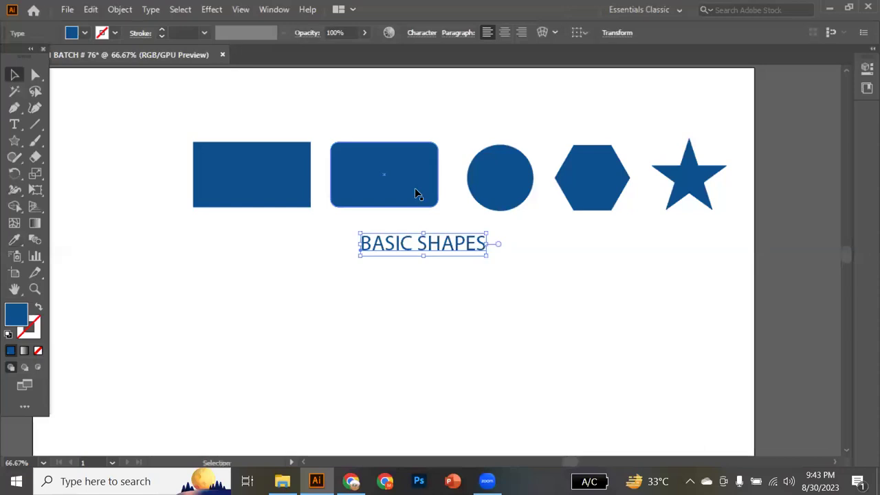
left_click_drag(445, 247, 475, 245)
left_click(451, 284)
key("ctrl+minus")
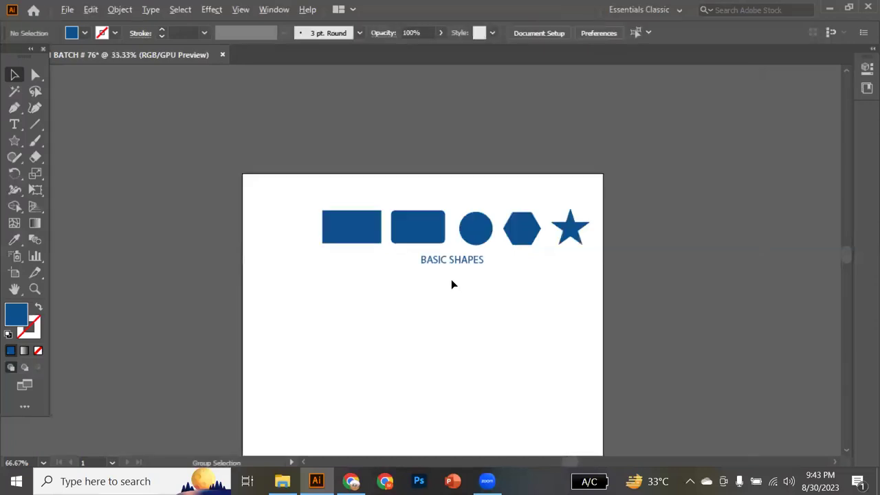
scroll(451, 284, "down", 1)
scroll(452, 284, "down", 3)
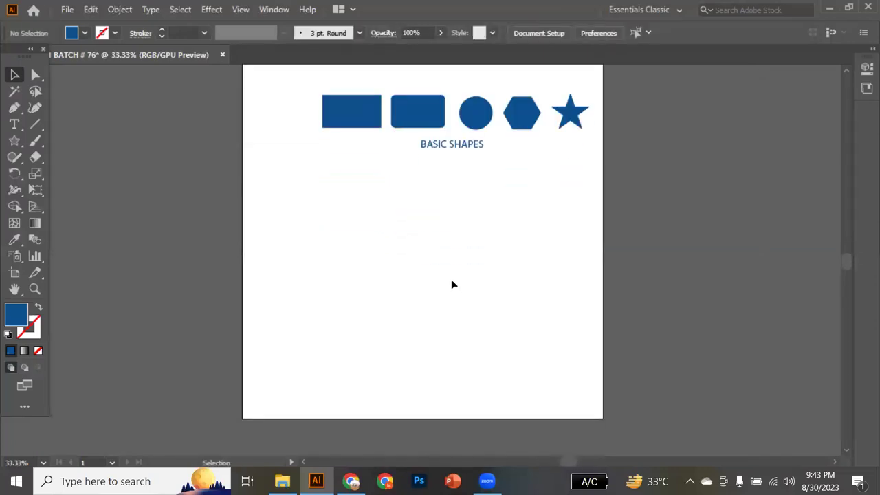
scroll(452, 284, "up", 1)
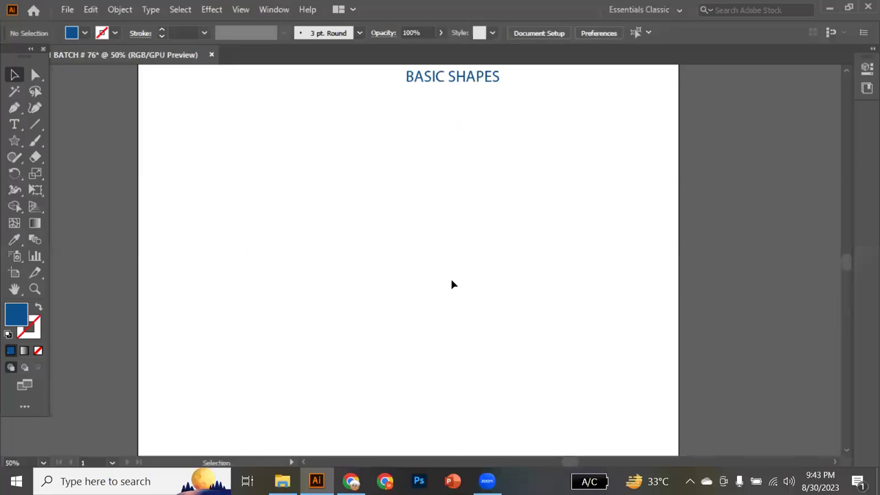
scroll(451, 294, "up", 3)
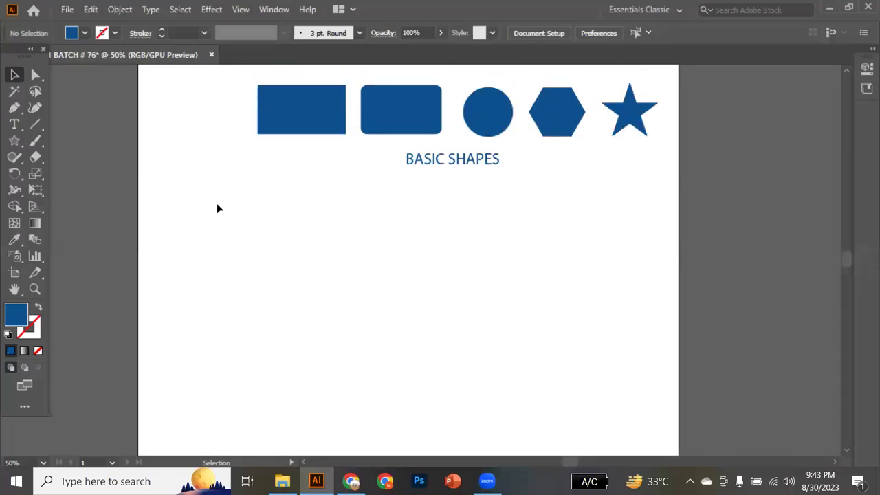
- Draw a blue hexagon near the artboard's left edge, below the BASIC SHAPES text
left_click_drag(13, 143, 60, 191)
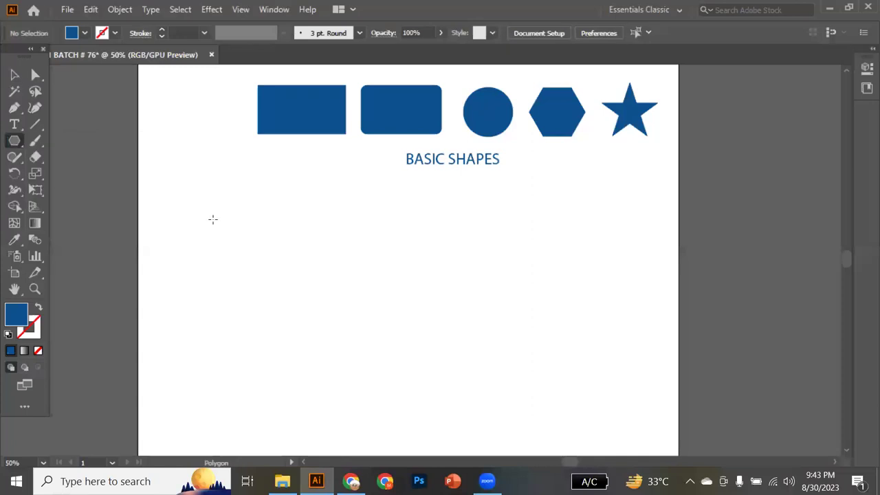
left_click_drag(216, 224, 245, 246)
key("v")
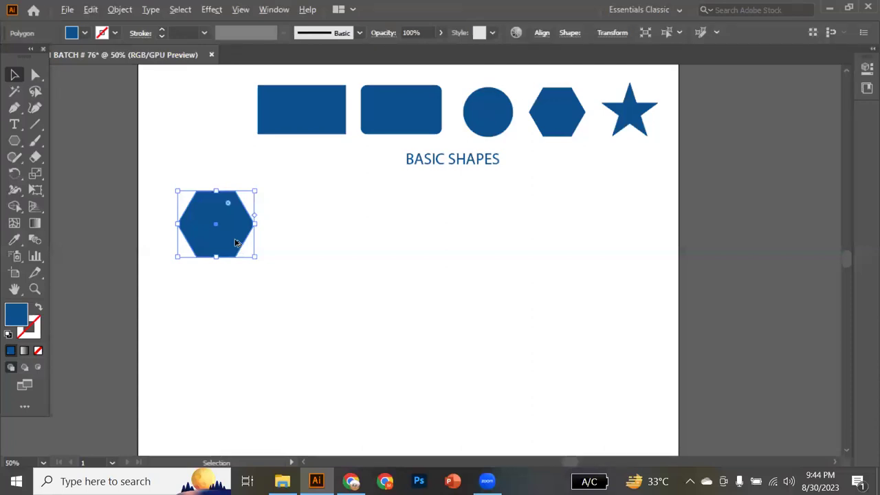
- Duplicate the large hexagon horizontally to the right, offset by about 171 px with no vertical shift
scroll(235, 243, "up", 1)
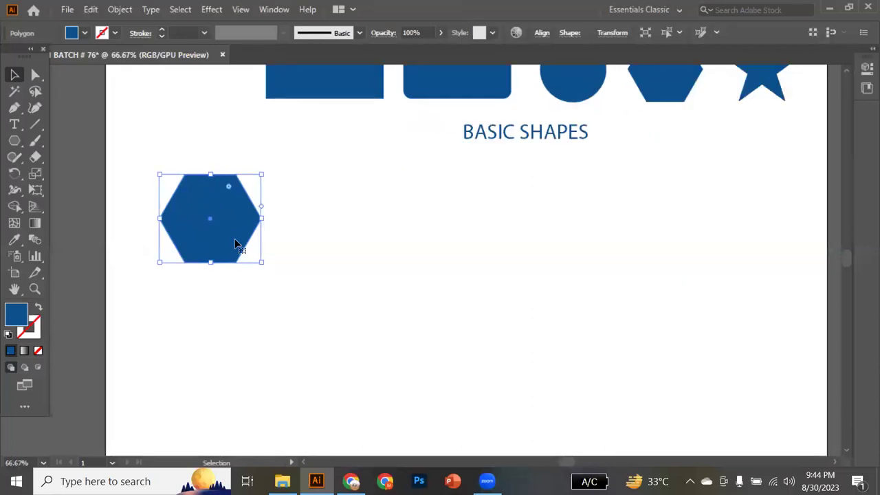
left_click_drag(234, 239, 347, 222)
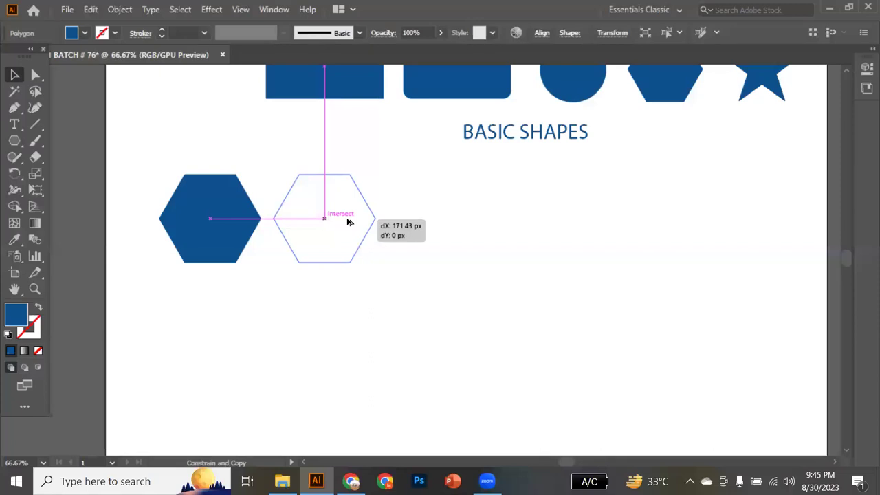
left_click_drag(348, 221, 347, 221)
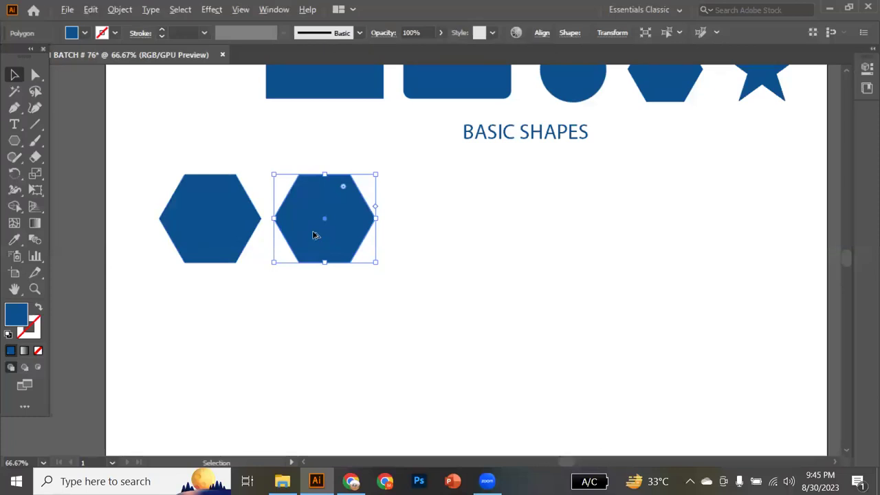
- Repeat the hexagon copy six more times to form a row of eight evenly spaced hexagons
scroll(313, 235, "down", 2)
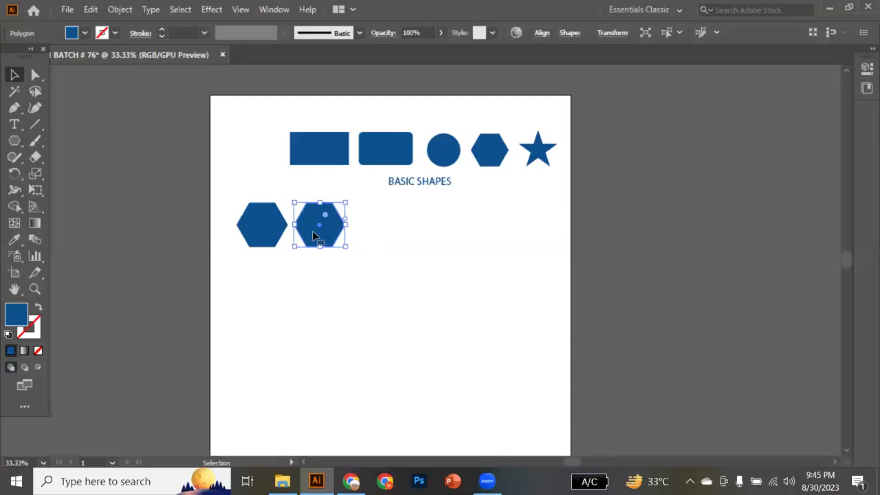
key("ctrl+d")
key("ctrl+d")
key("ctrl+d")
key("ctrl+d")
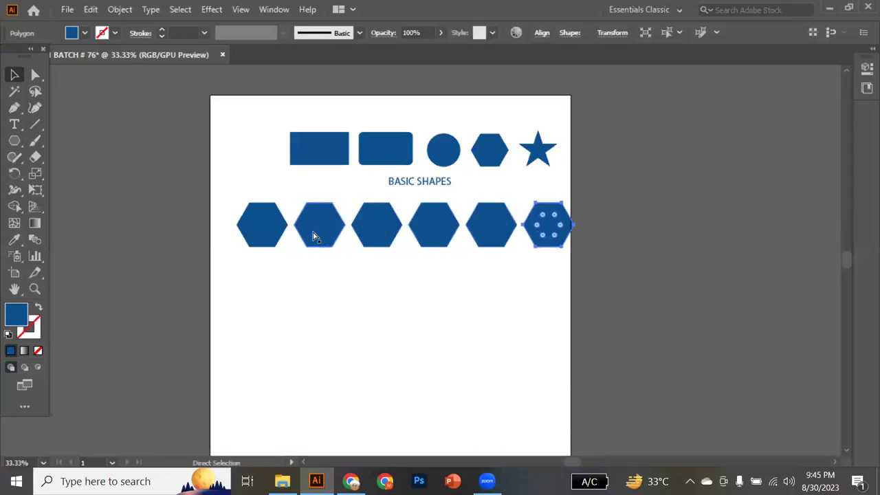
key("ctrl+d")
key("ctrl+d")
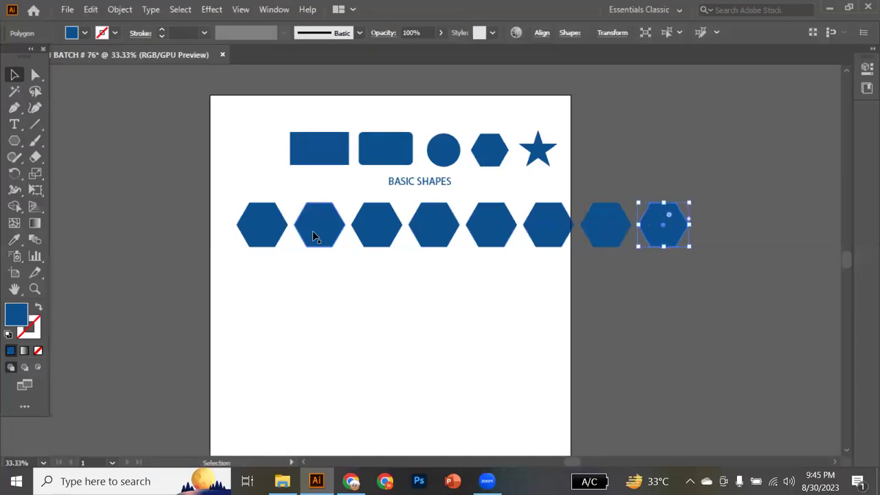
- Copy the row of eight hexagons directly beneath itself, offset about 80 px left and 132 px down
left_click_drag(225, 213, 712, 280)
left_click_drag(495, 223, 470, 269)
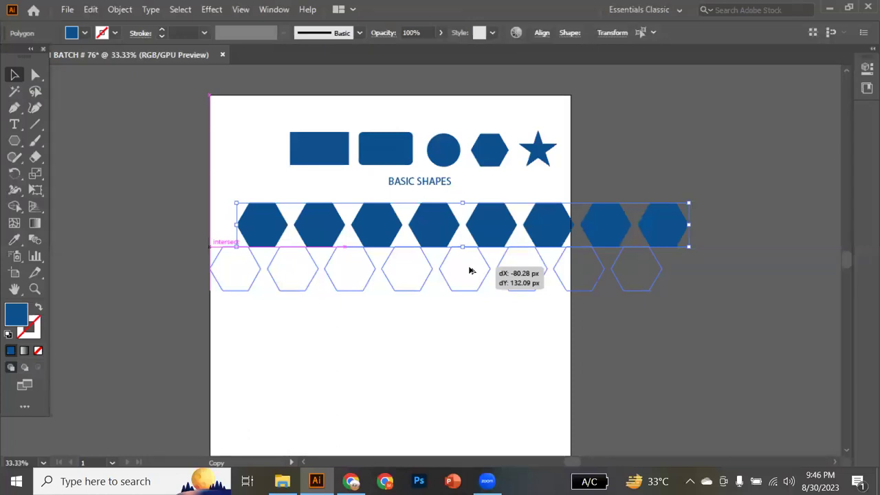
left_click_drag(470, 270, 471, 271)
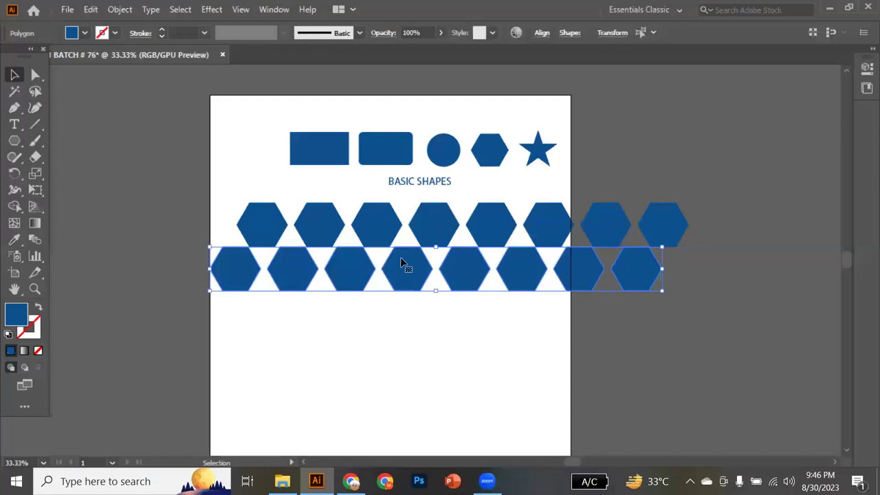
- Copy both hexagon rows straight below themselves and repeat the copy twice, making eight staggered rows
left_click_drag(166, 215, 720, 323)
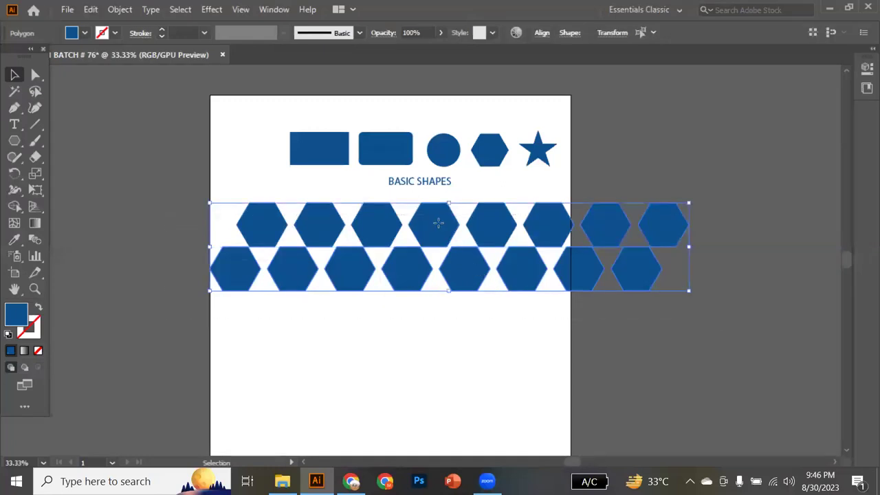
left_click_drag(440, 227, 444, 319)
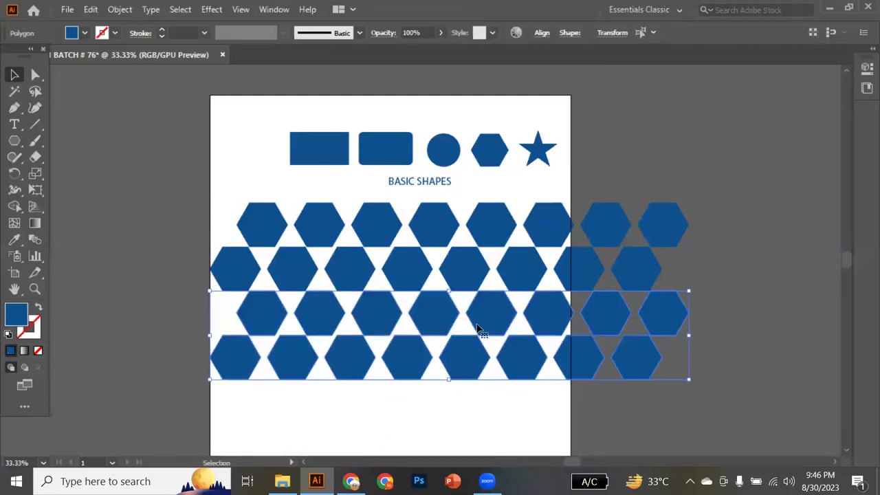
scroll(478, 329, "down", 3)
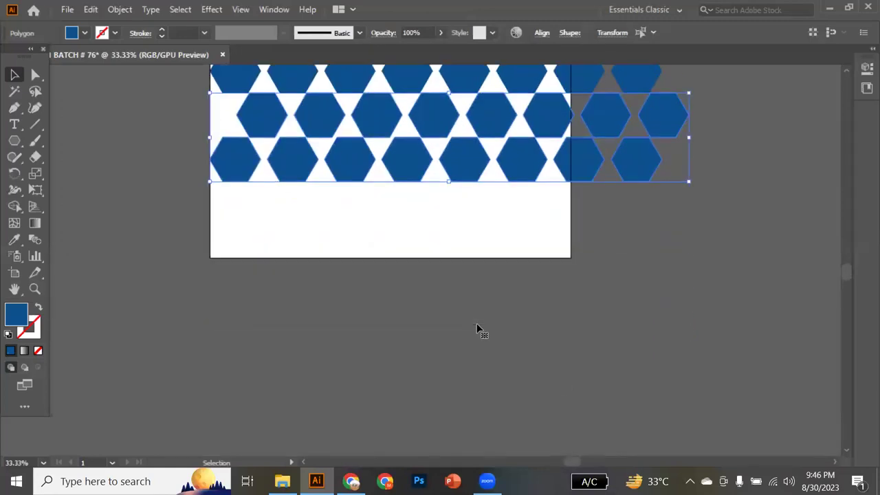
key("ctrl+d")
key("ctrl+d")
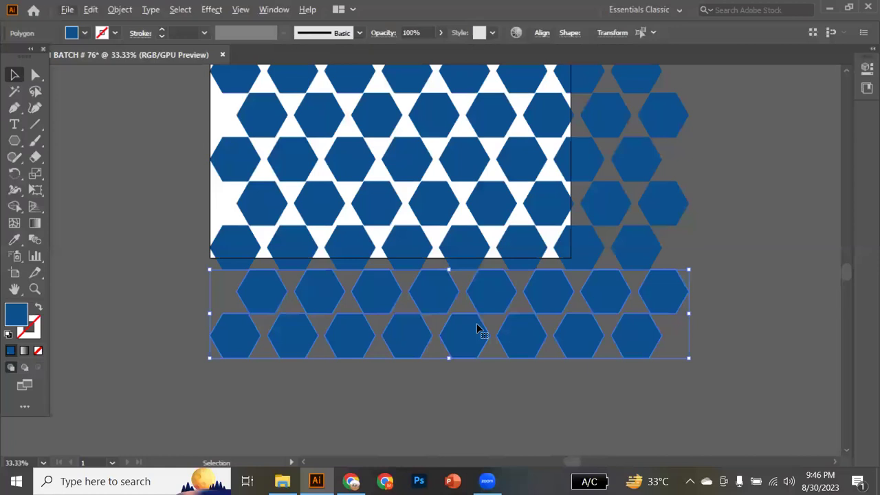
scroll(478, 328, "up", 2)
scroll(478, 329, "down", 1)
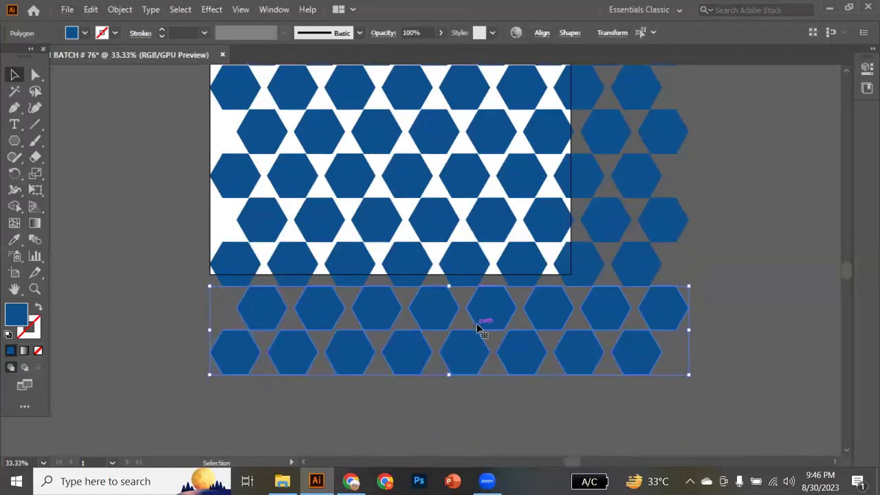
scroll(478, 329, "down", 1)
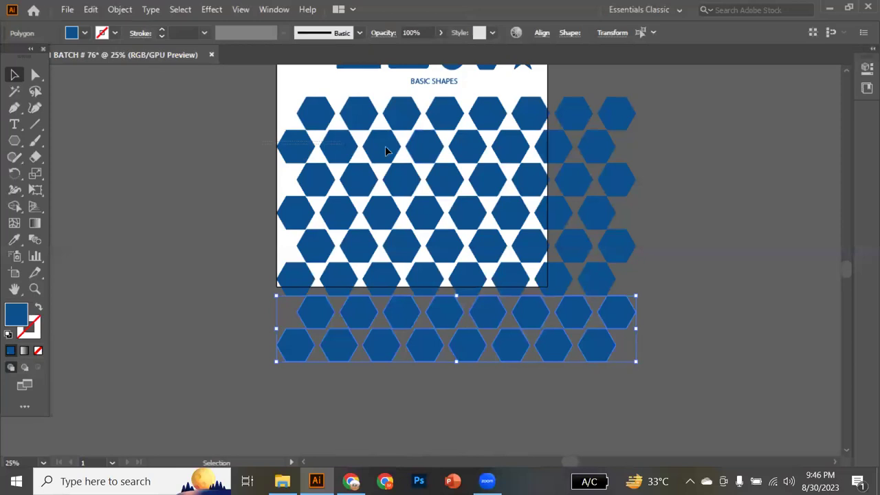
- Select every second hexagon row, fill those rows with cyan 06EDFF, and deselect them
left_click(614, 149)
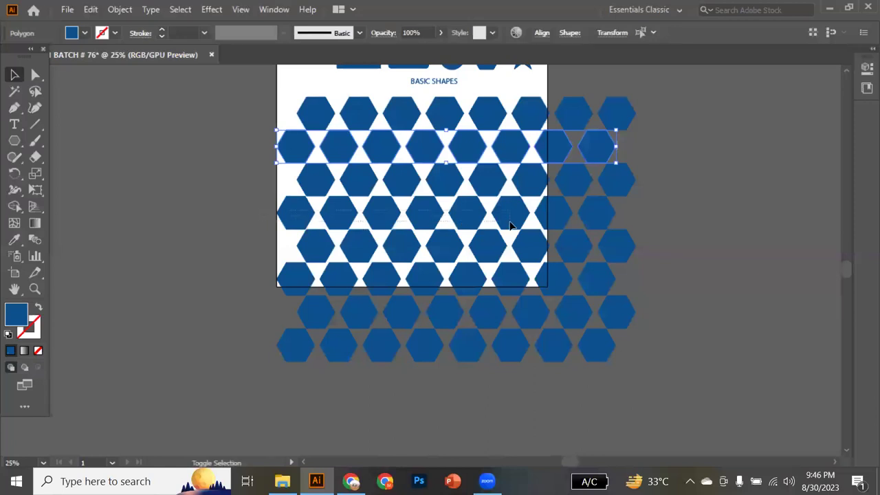
left_click(649, 220, "shift")
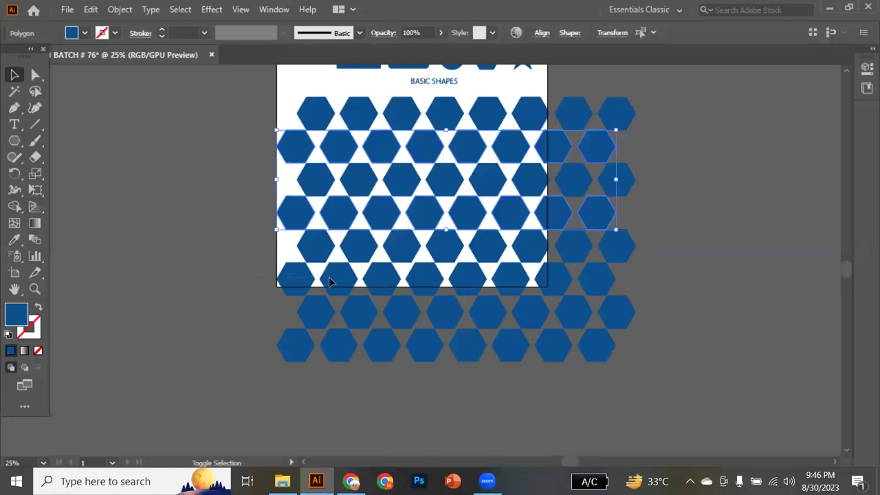
left_click(534, 291, "shift")
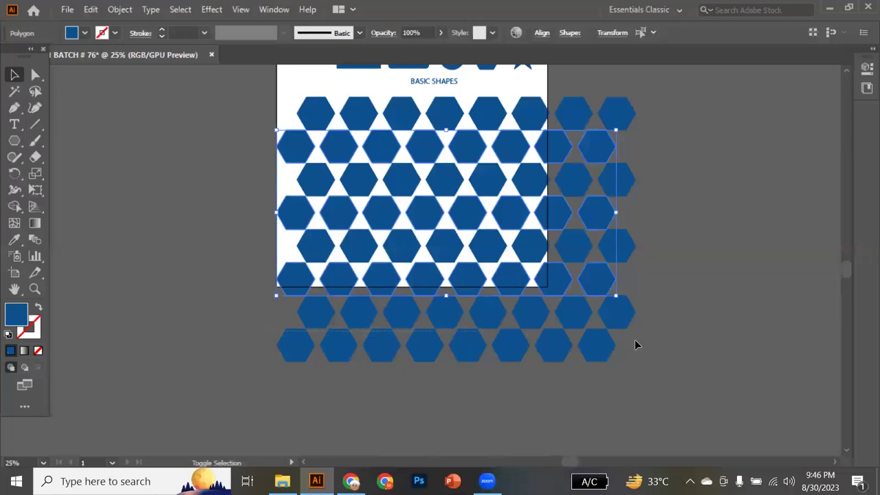
left_click(597, 341, "shift")
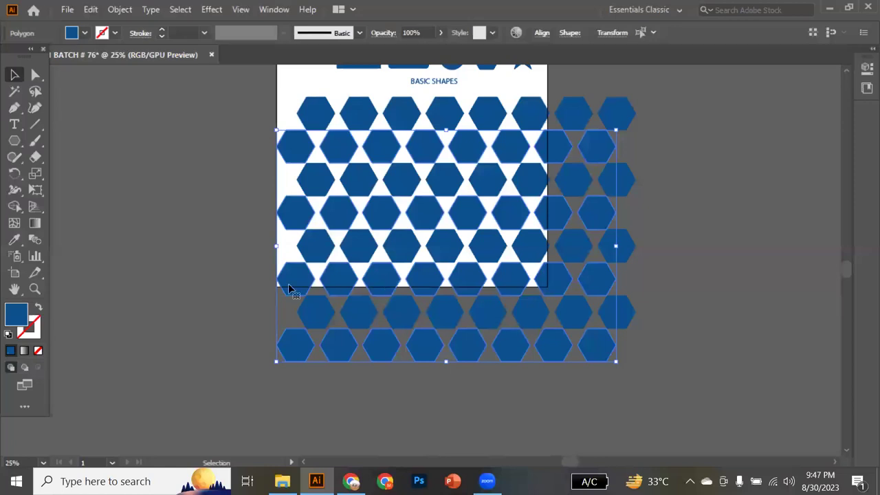
double_click(18, 316)
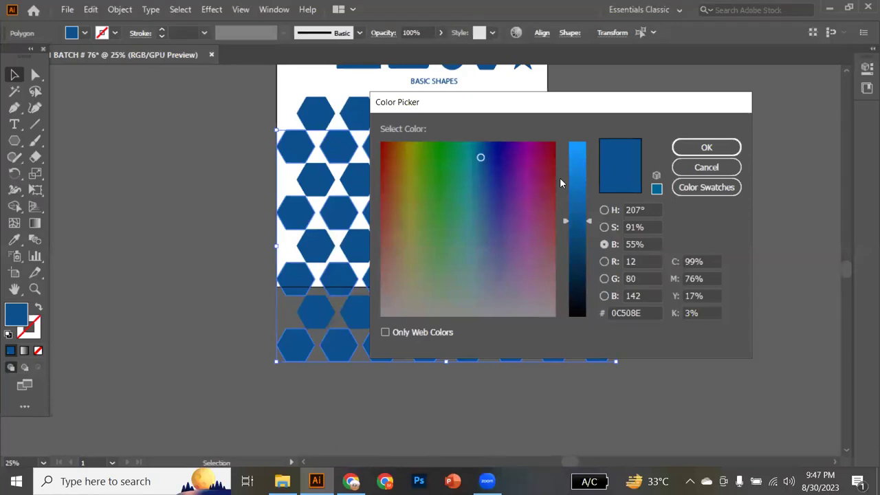
left_click_drag(578, 223, 579, 141)
left_click_drag(480, 156, 471, 146)
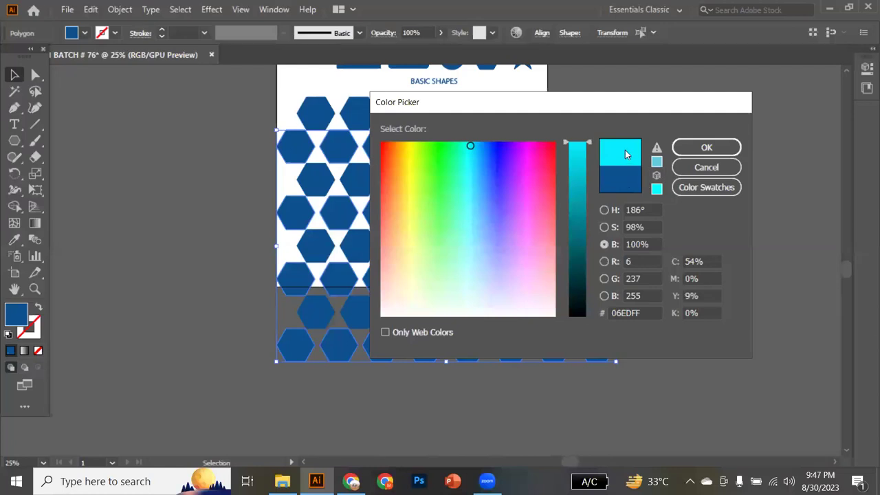
left_click(697, 152)
left_click(677, 196)
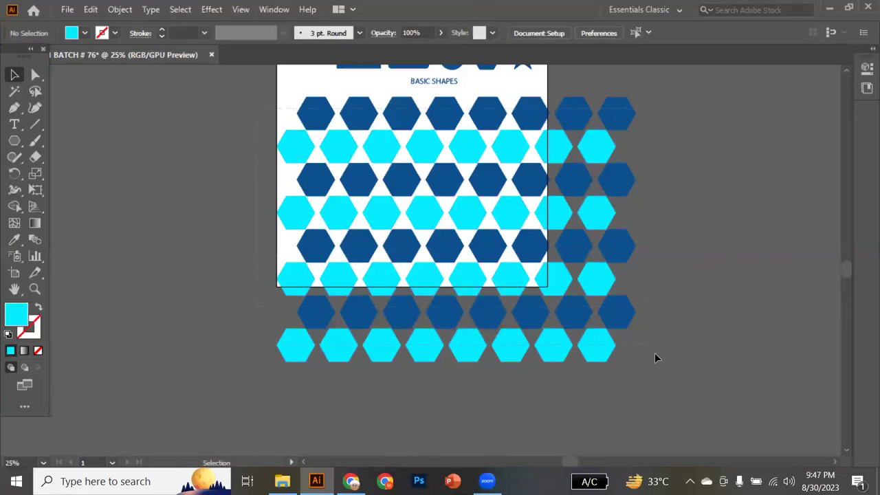
- Select all the hexagon rows and scale them down to about a quarter size at the artboard's left, below the basic shapes
key("ctrl+a")
left_click_drag(636, 365, 356, 128)
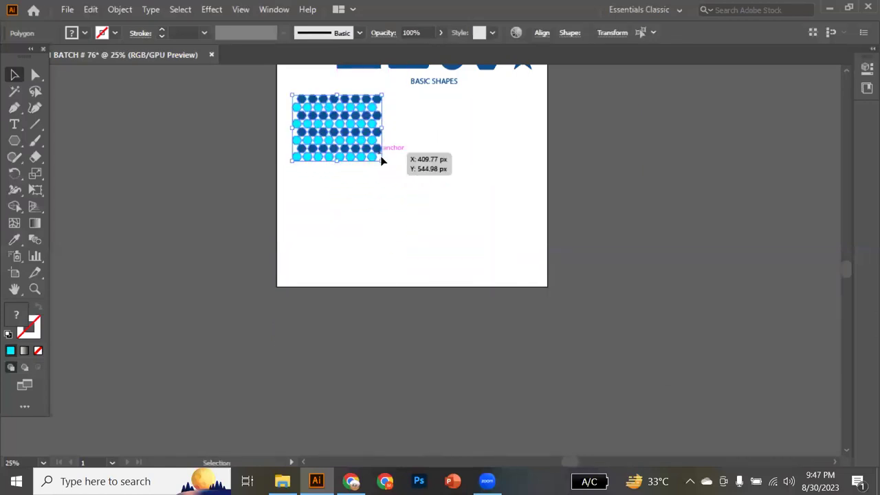
left_click_drag(384, 162, 376, 157)
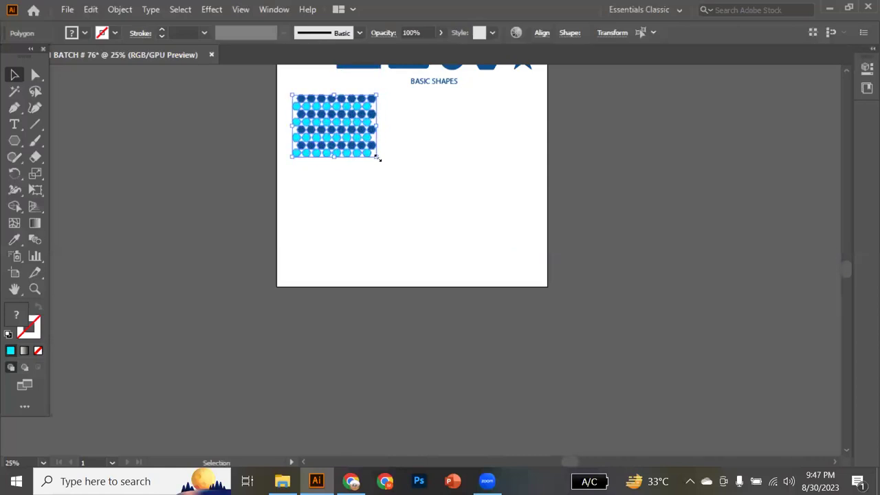
- Copy the BASIC SHAPES text beneath the hexagon pattern and change the copy to "POLYGON SHAPES"
left_click_drag(426, 87, 323, 166)
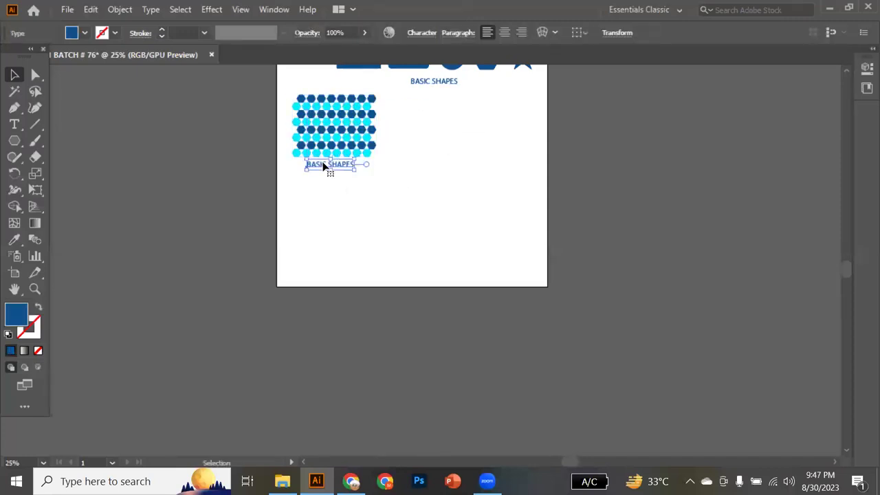
double_click(323, 166)
scroll(323, 166, "up", 3)
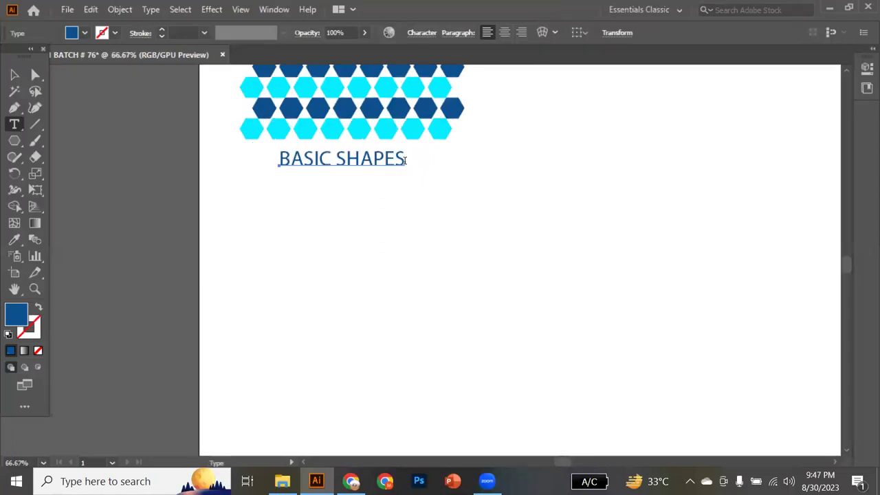
left_click_drag(403, 160, 278, 160)
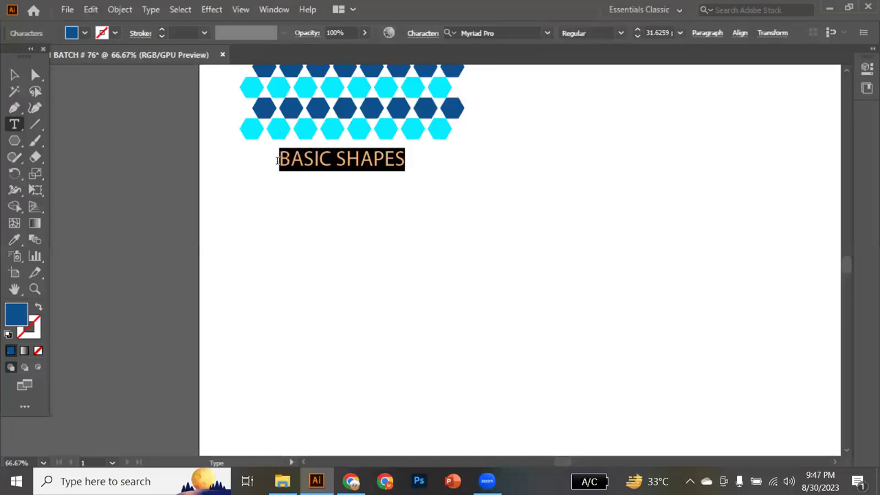
type("P")
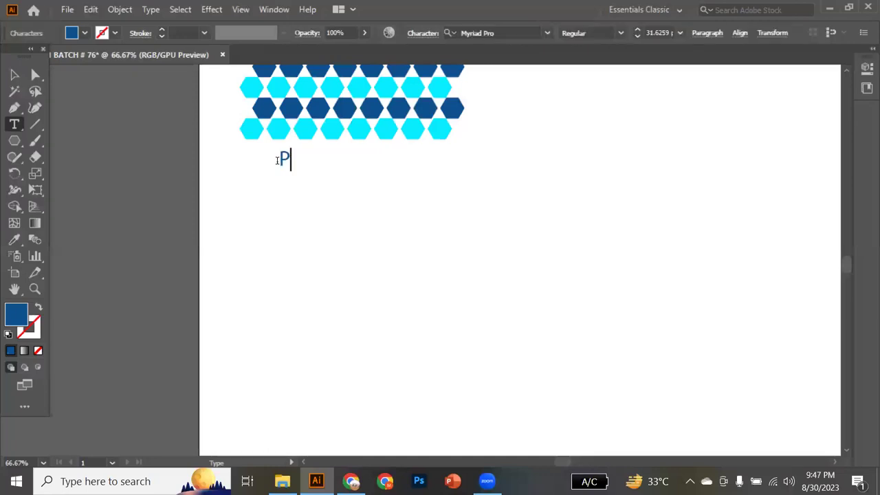
type("OLYGON SHAPES")
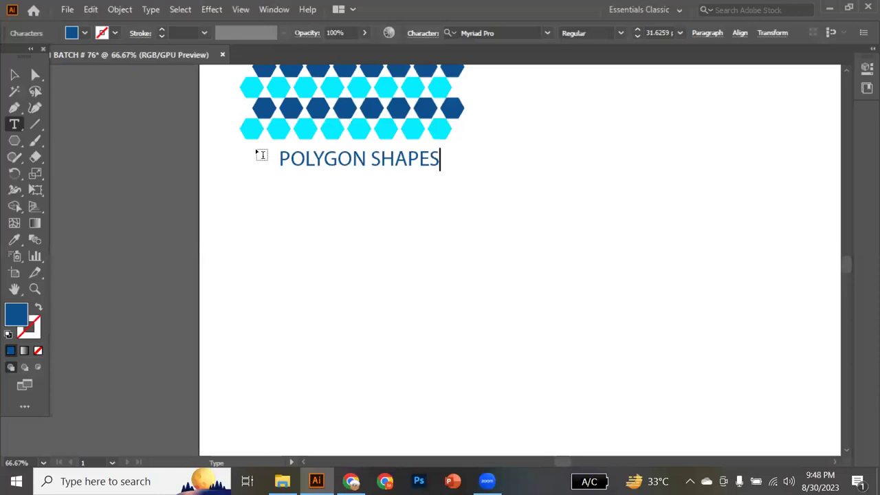
- Centre the POLYGON SHAPES text under the hexagon pattern, shrink it to about three quarters of its size, and deselect it
left_click(14, 74)
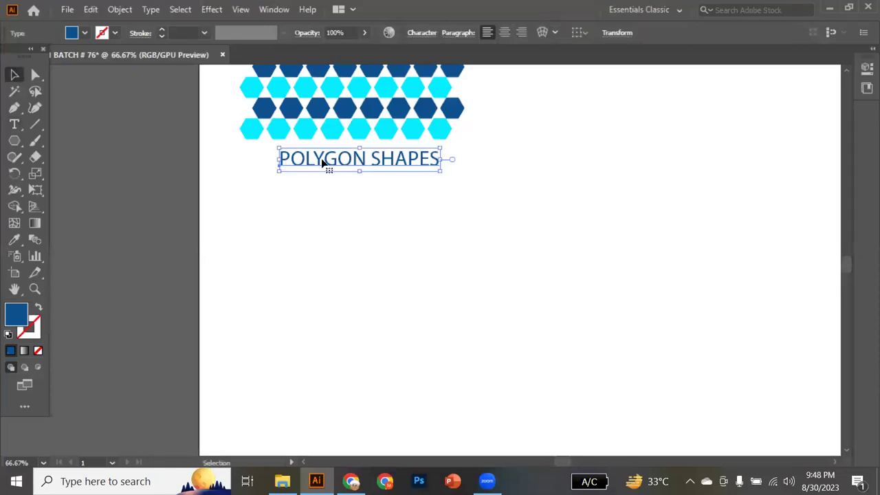
left_click_drag(318, 161, 312, 165)
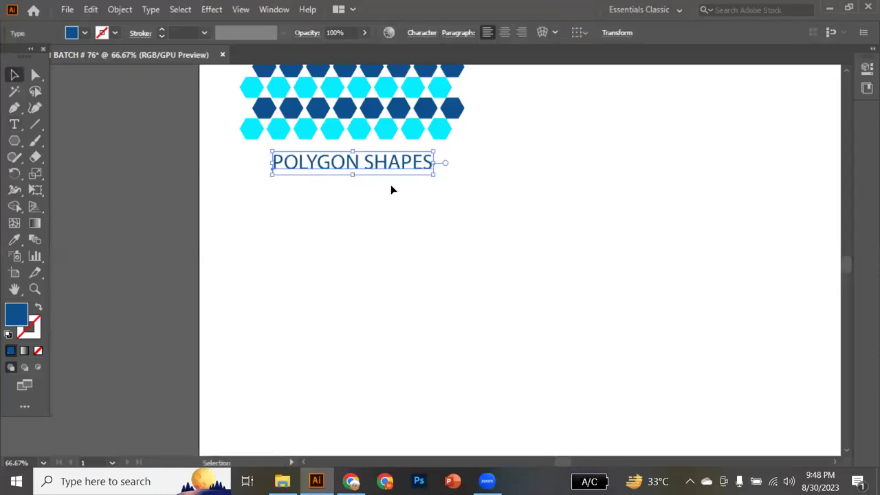
left_click_drag(434, 176, 414, 172)
left_click(440, 197)
- Draw an upright five-pointed star beside the hexagon pattern, about as tall as the pattern, and nudge it slightly upward
scroll(440, 197, "up", 4)
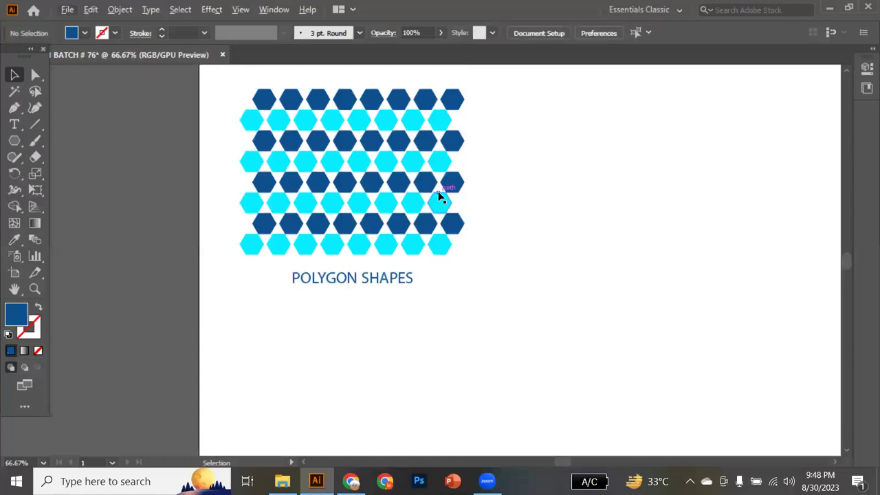
scroll(440, 197, "right", 6)
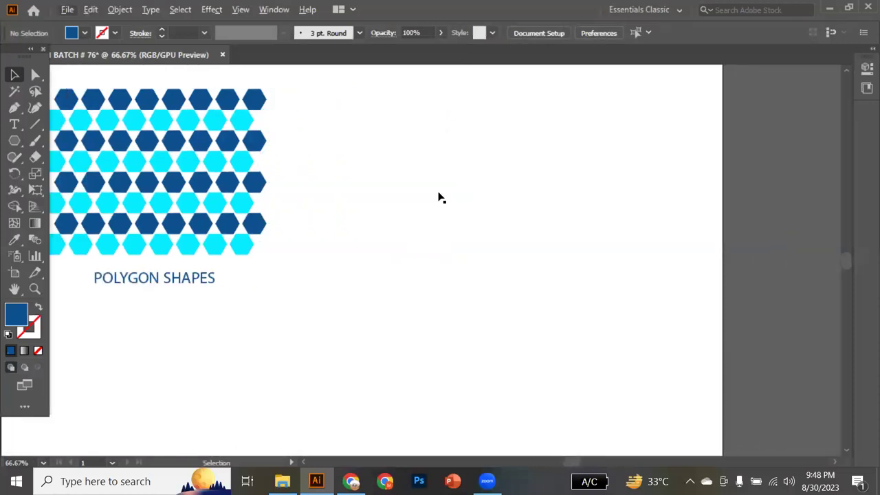
left_click_drag(17, 136, 91, 204)
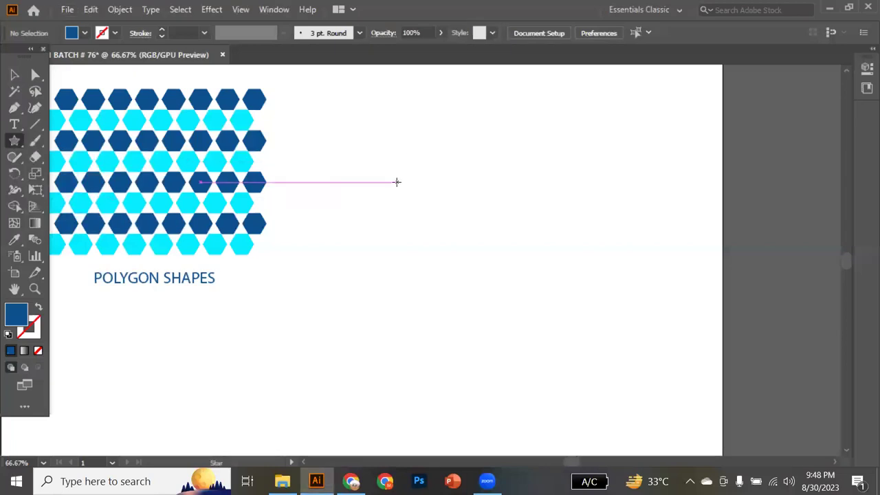
left_click_drag(388, 189, 462, 220)
key("v")
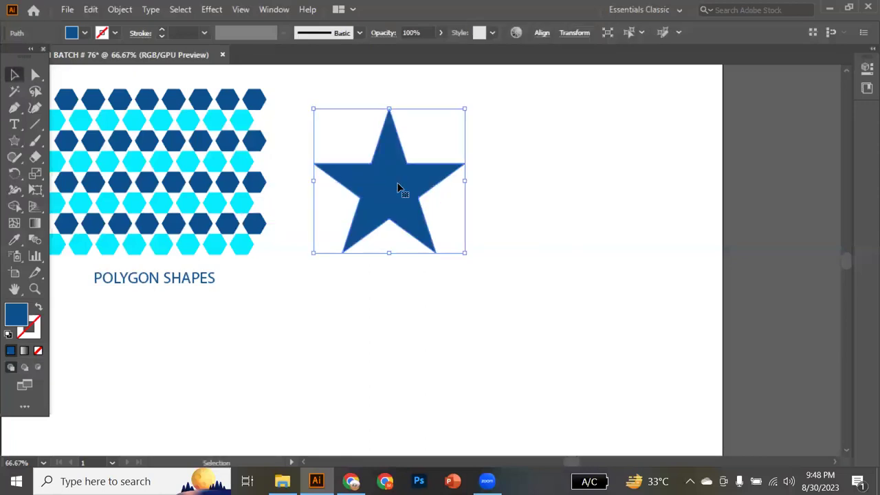
mouse_move(398, 187)
left_mouse_down()
mouse_move(397, 168)
mouse_move(398, 179)
left_mouse_up()
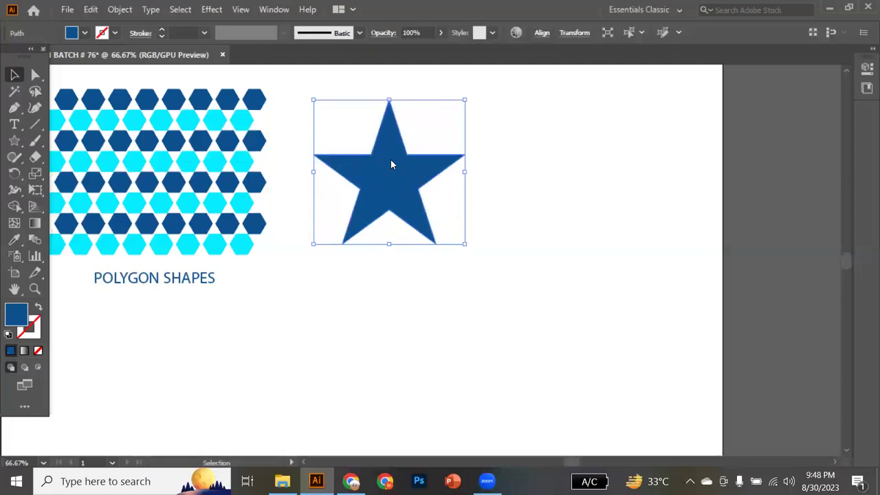
- Create a copy of the star rotated by 8° with the Rotate command, previewing the angle
right_click(392, 164)
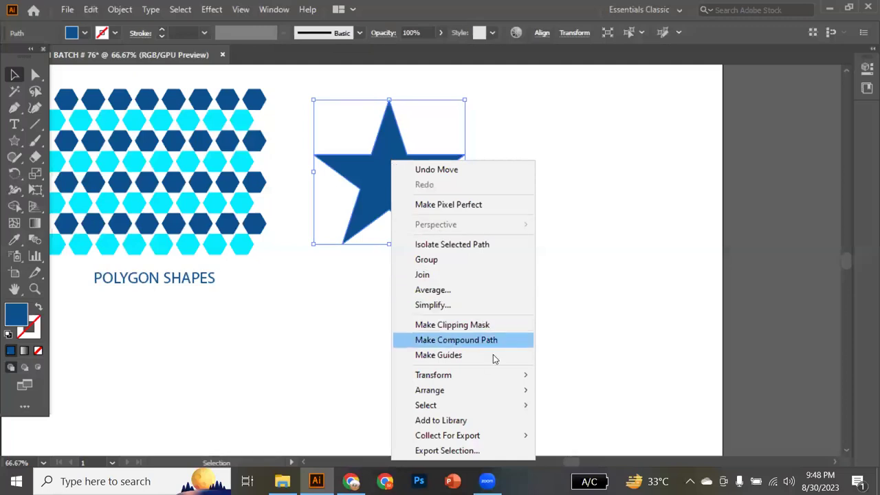
mouse_move(501, 369)
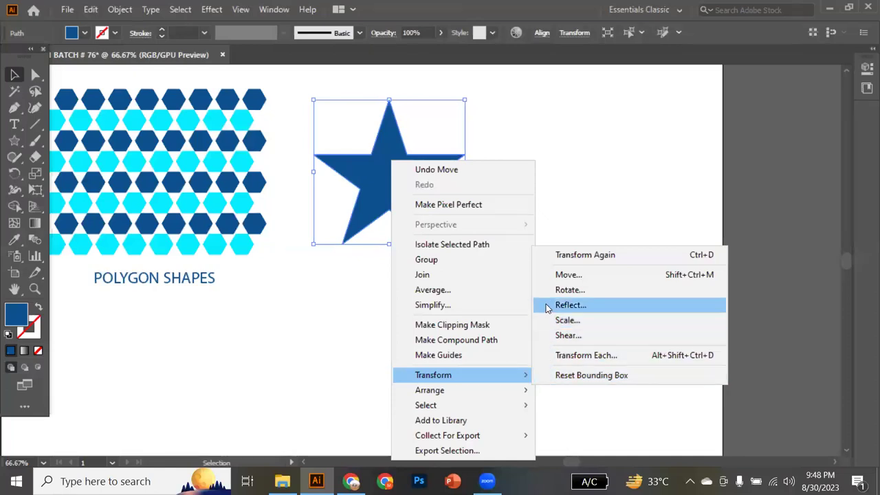
left_click(570, 289)
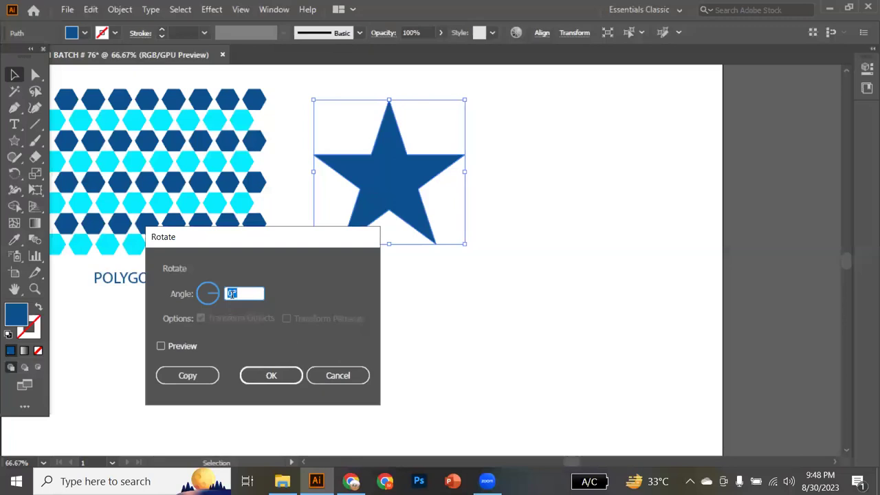
type("7")
left_click(161, 346)
left_click(161, 345)
left_click(161, 346)
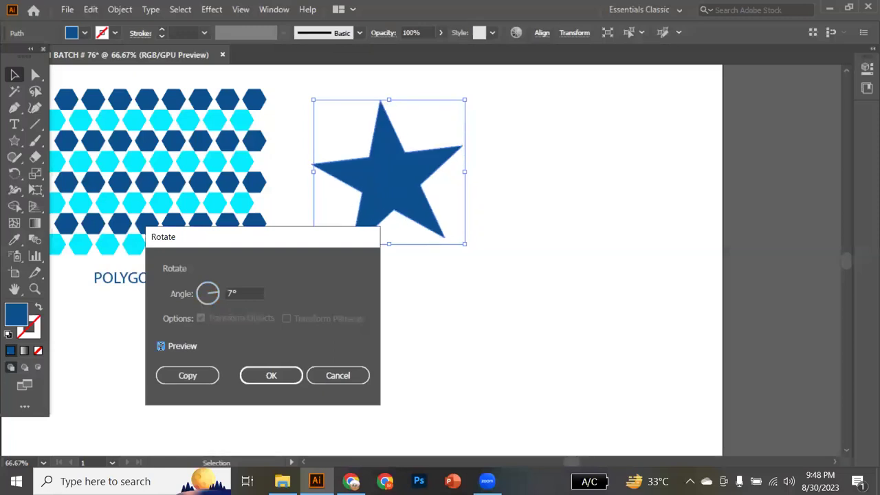
left_click(161, 346)
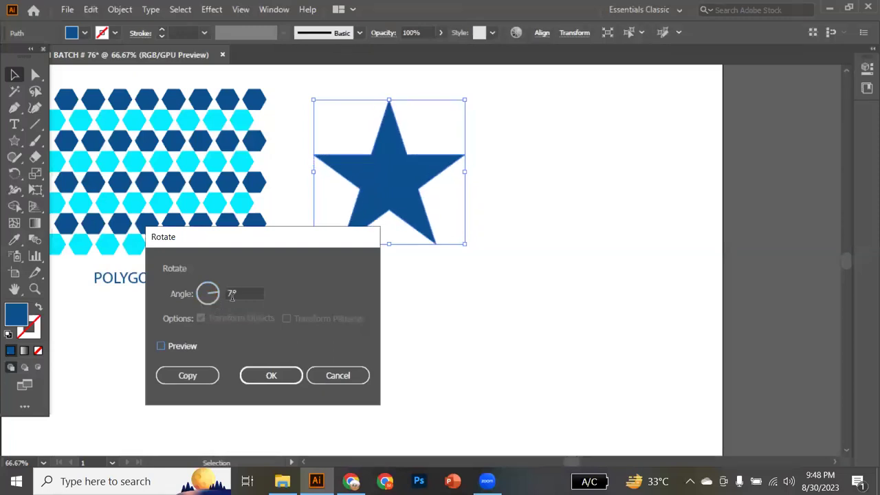
left_click(206, 293)
type("8")
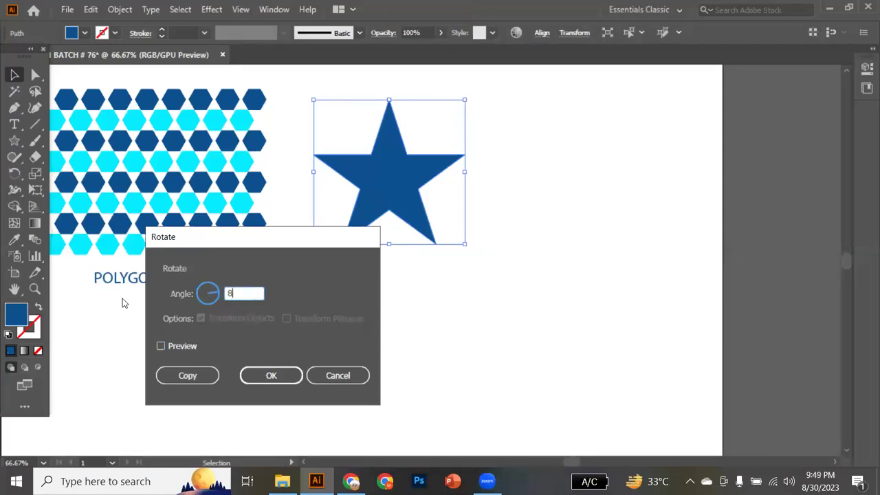
left_click(161, 346)
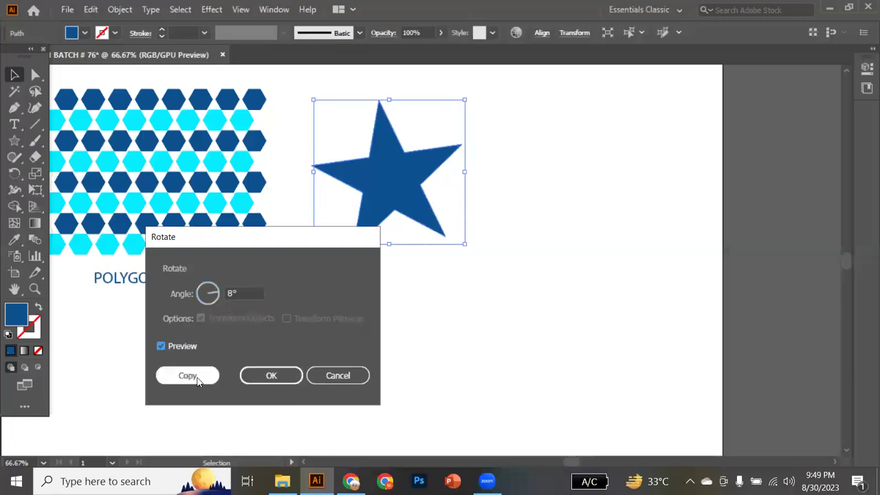
left_click(188, 376)
- Repeat the 8° rotated copy of the star until the stars form a full circular burst
key("ctrl+d")
key("ctrl+d")
key("ctrl+d")
key("ctrl+d")
key("ctrl+d")
key("ctrl+d")
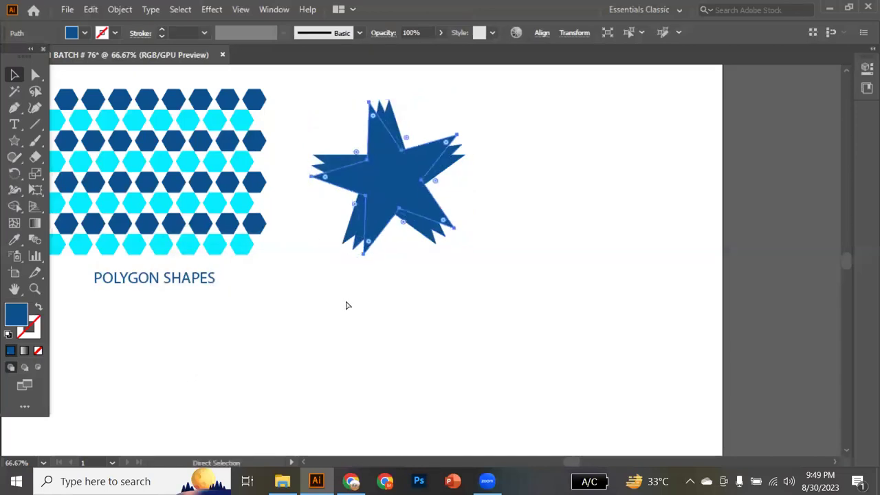
key("ctrl+d")
key("ctrl+d")
key("v")
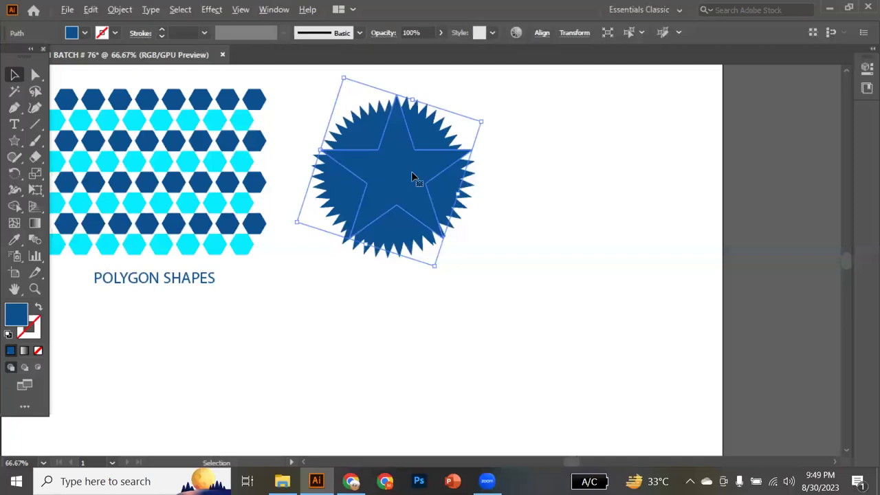
- Select every second star in the burst and fill those stars with the cyan sampled from the hexagon pattern
scroll(412, 176, "up", 1)
scroll(413, 177, "up", 1)
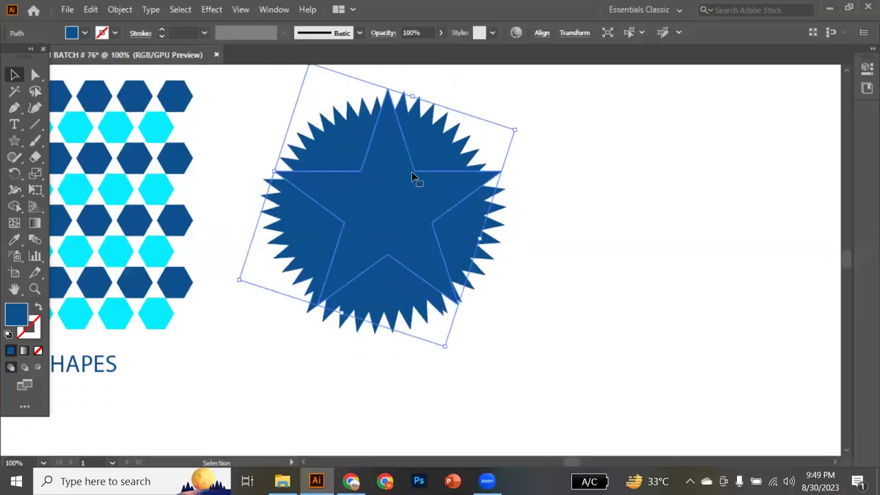
left_click(442, 83)
left_click(389, 104)
left_click_drag(389, 105, 305, 161)
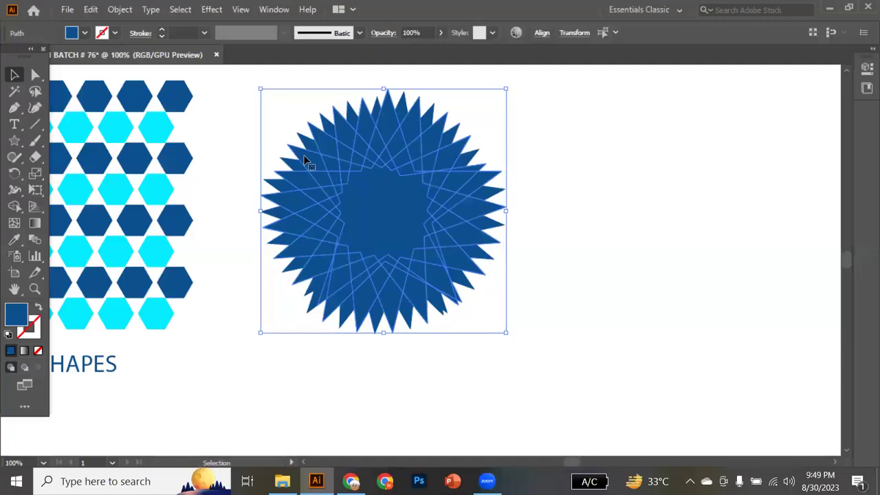
key("i")
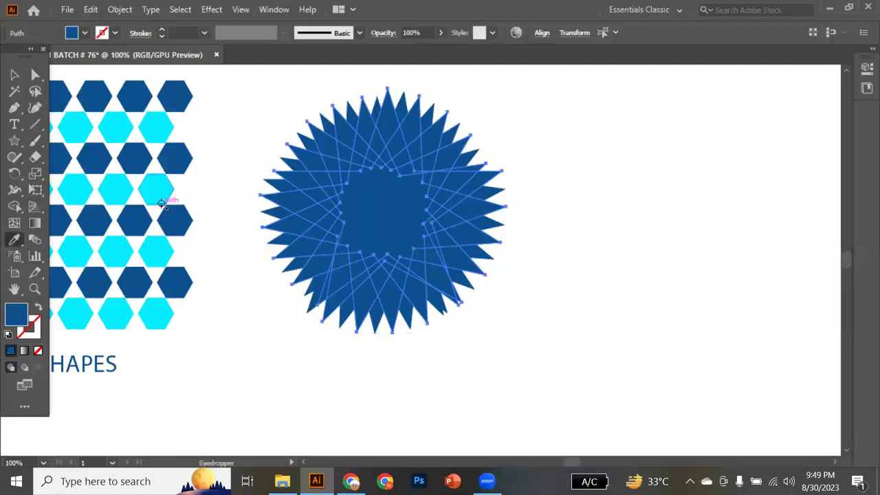
left_click(115, 131)
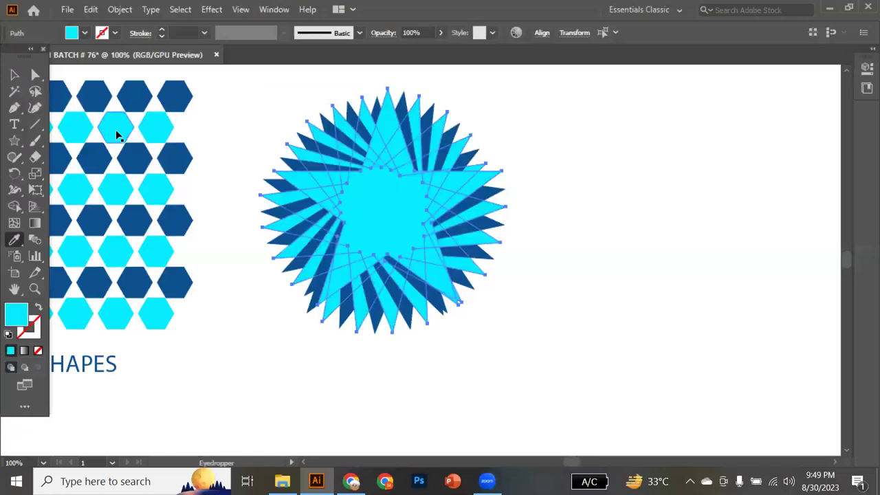
key("v")
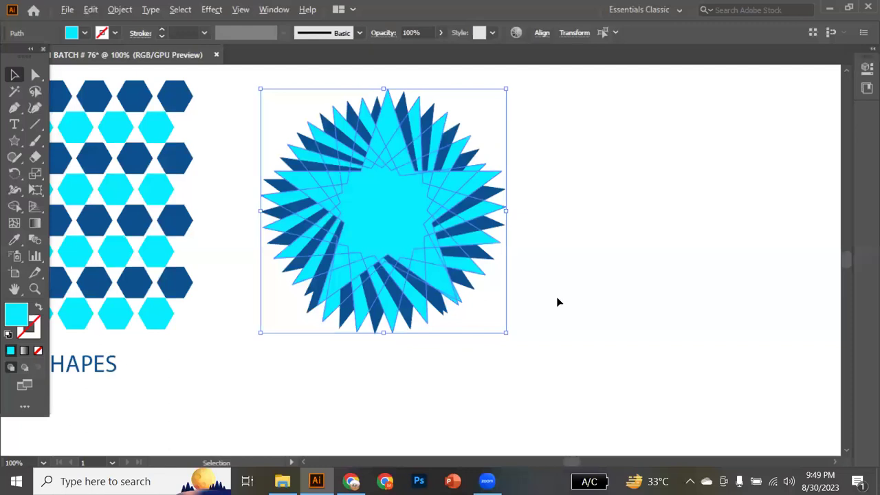
- Copy the POLYGON SHAPES text to a centred position beneath the star burst and change the copy to "STAR SHAPES"
scroll(557, 301, "down", 1)
left_click_drag(231, 342, 346, 335)
double_click(444, 337)
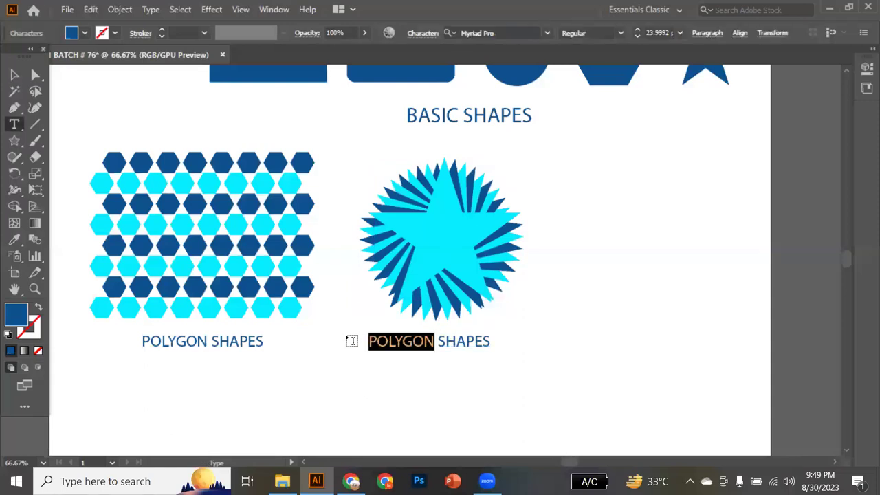
type("STAR")
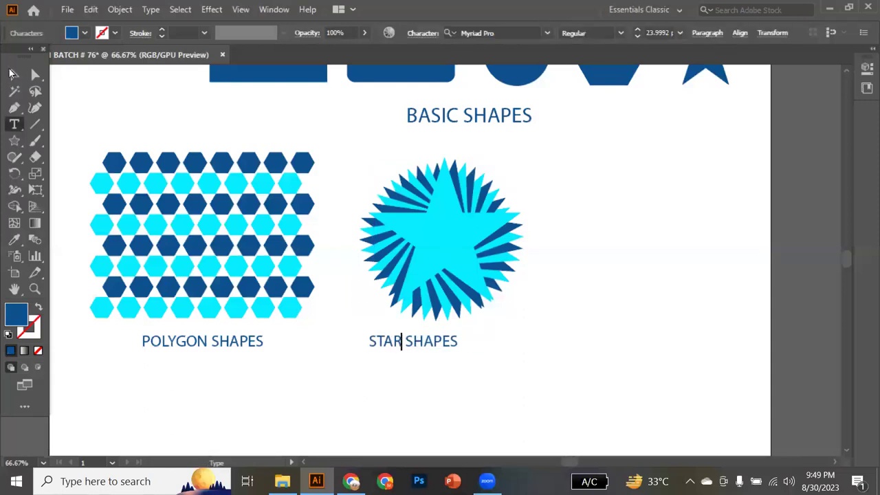
left_click(12, 73)
left_click_drag(380, 338, 410, 342)
- Draw a thin vertical rounded rectangle beside the star burst, about as tall as the burst
scroll(585, 306, "right", 3)
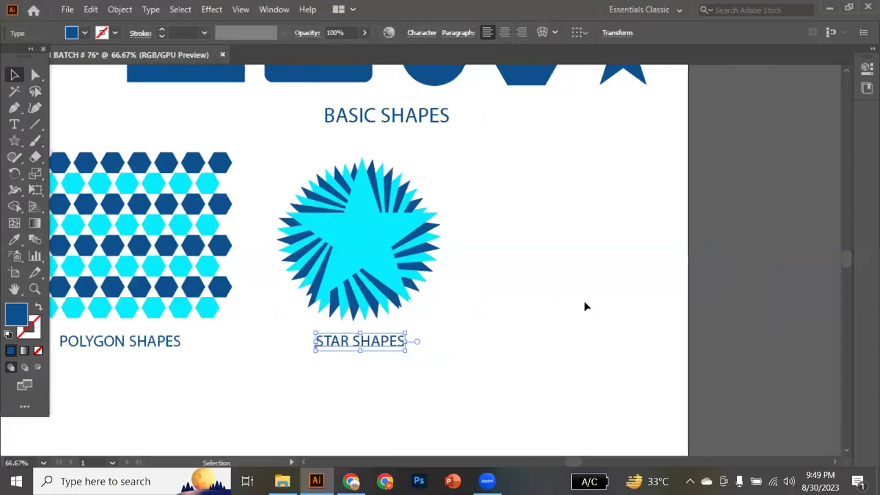
left_click(17, 140)
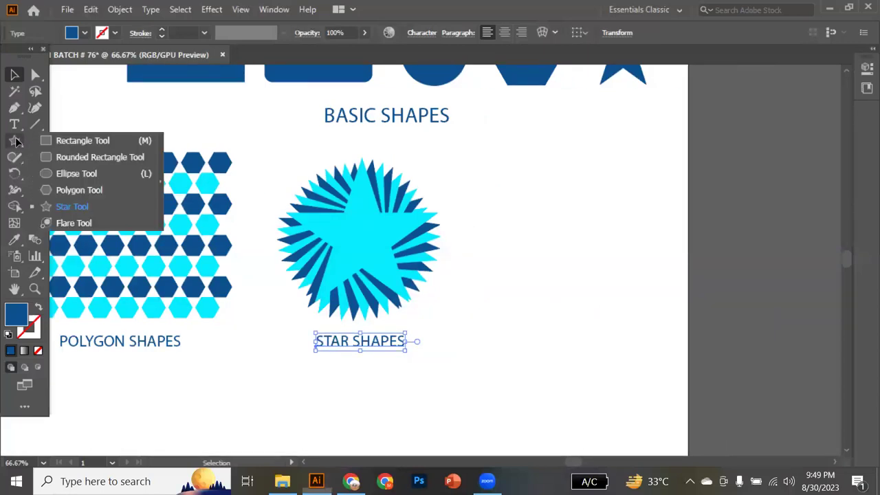
left_click(83, 157)
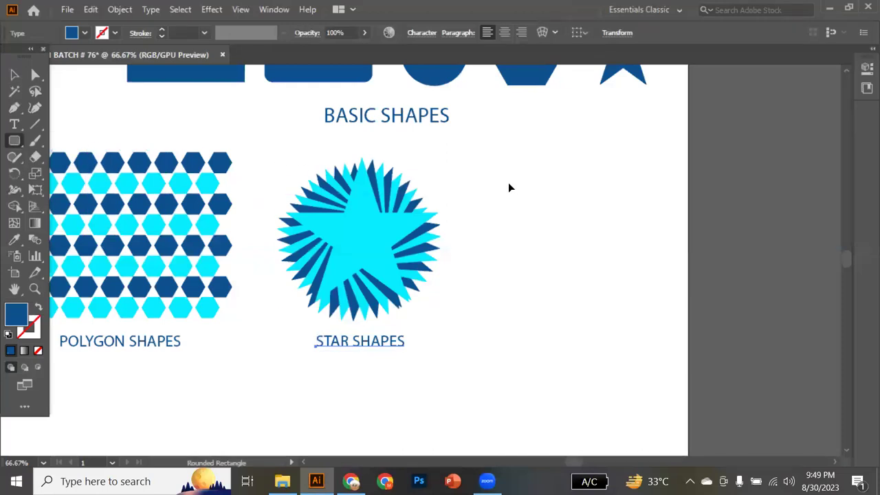
left_click_drag(554, 168, 558, 323)
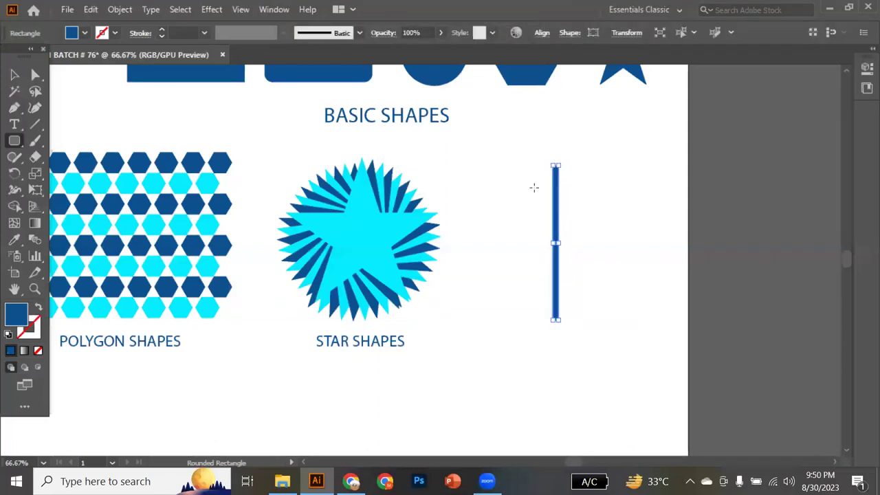
- Create a copy of the thin rounded rectangle rotated by 6°, previewing the angle
right_click(560, 223)
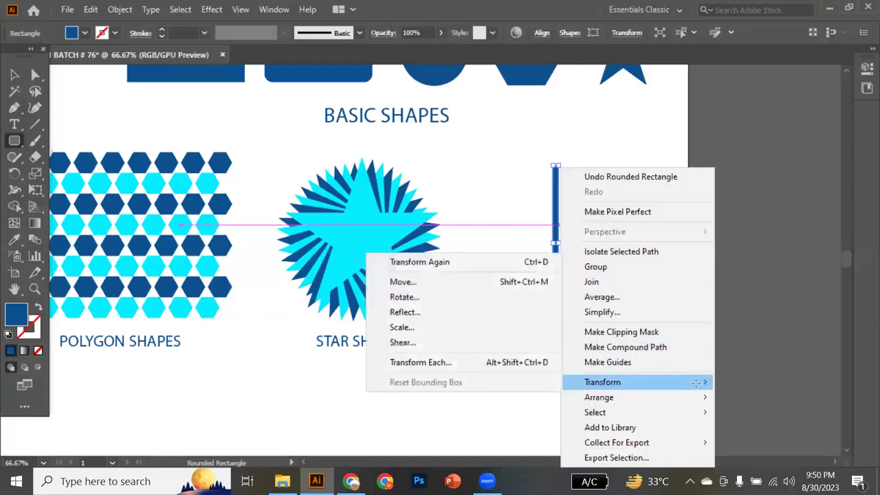
mouse_move(563, 382)
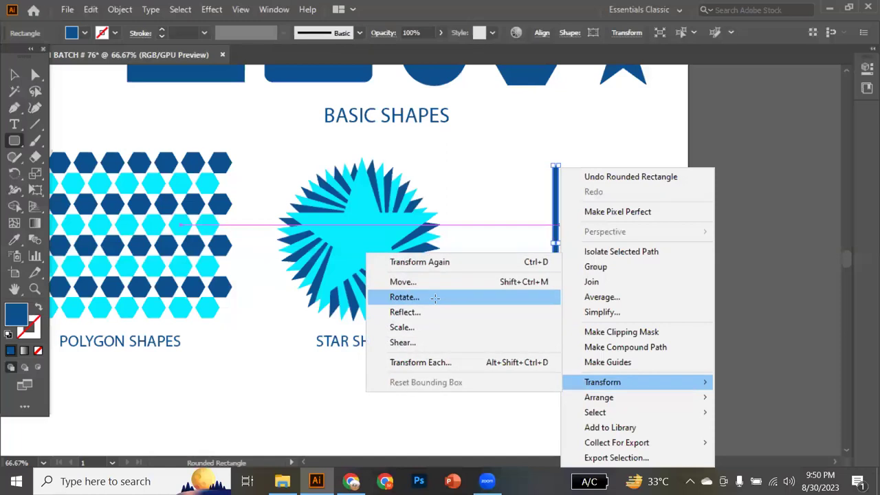
left_click(434, 297)
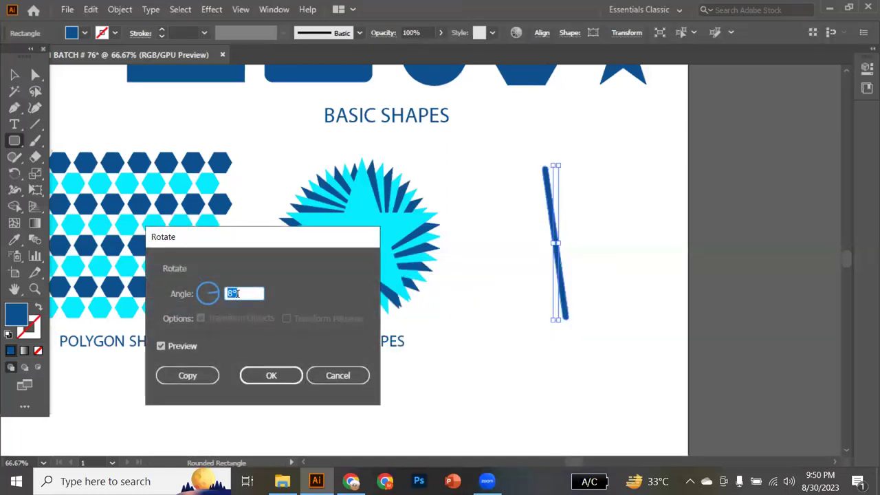
type("6")
left_click(160, 346)
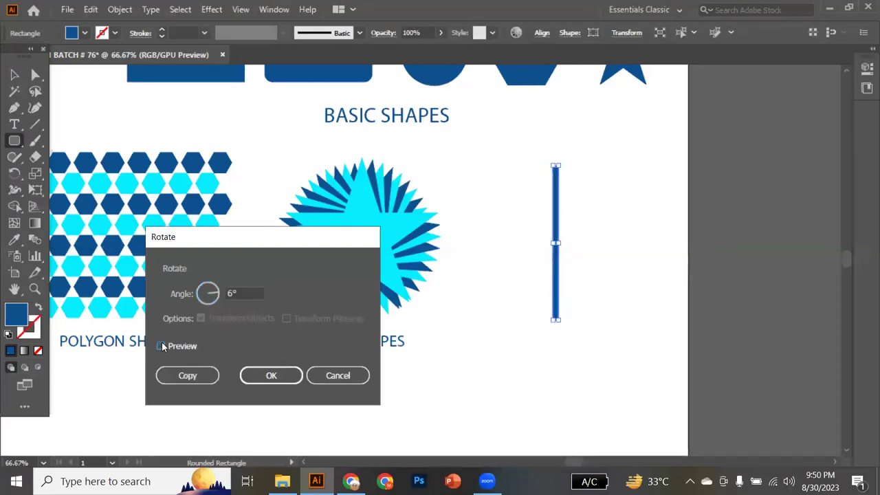
left_click(160, 346)
left_click(186, 375)
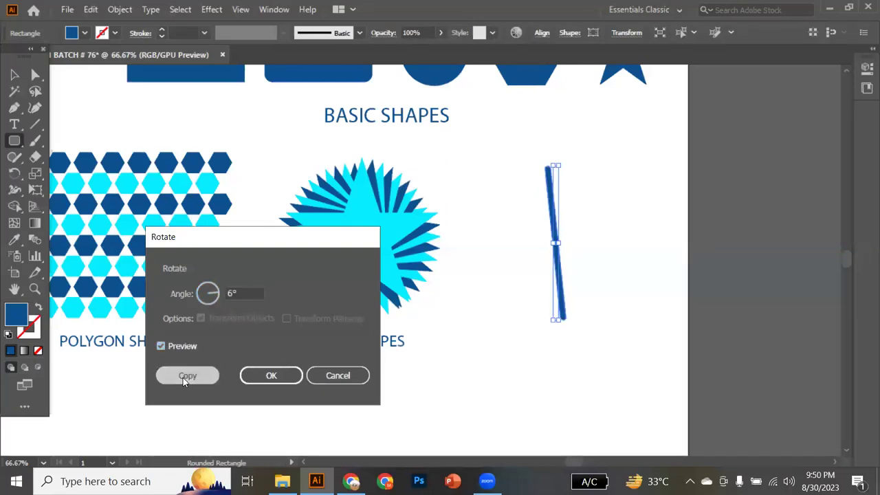
- Repeat the 6° rotated copy of the thin rounded rectangle until the bars complete a full circle
key("ctrl+d")
key("ctrl+d")
key("ctrl+d")
key("ctrl+d")
key("ctrl+d")
key("ctrl+d")
key("ctrl+d")
key("ctrl+d")
key("ctrl+d")
key("ctrl+d")
key("ctrl+d")
key("ctrl+d")
key("ctrl+d")
key("ctrl+d")
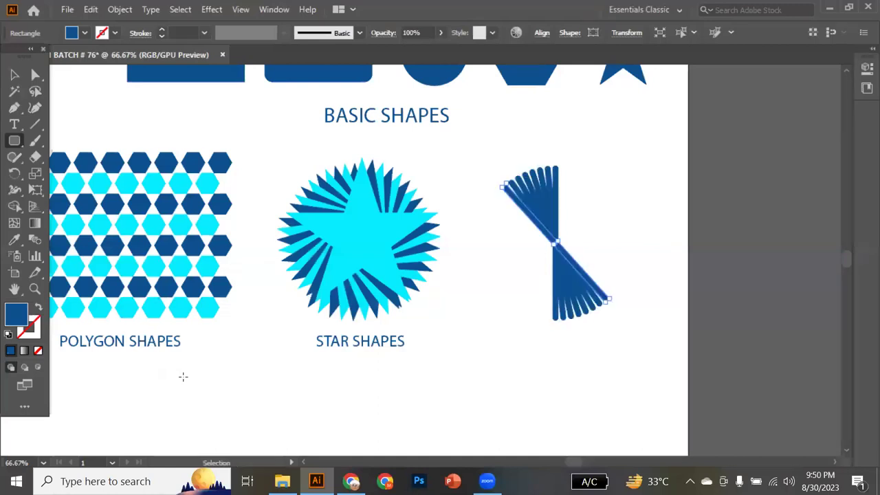
key("ctrl+d")
key("ctrl+d")
key("ctrl+d")
key("ctrl+d")
key("ctrl+d")
key("ctrl+d")
key("ctrl+d")
key("ctrl+d")
key("ctrl+d")
key("ctrl+d")
key("ctrl+d")
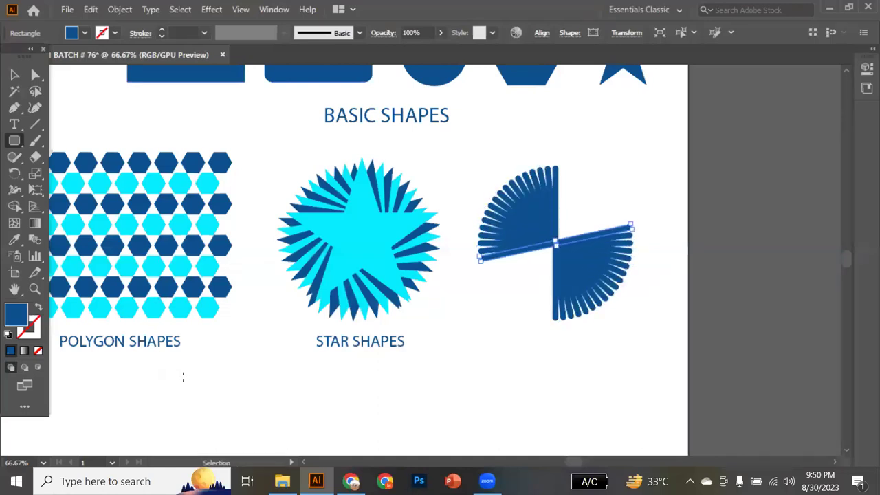
key("ctrl+d")
key("ctrl+d")
key("ctrl+d")
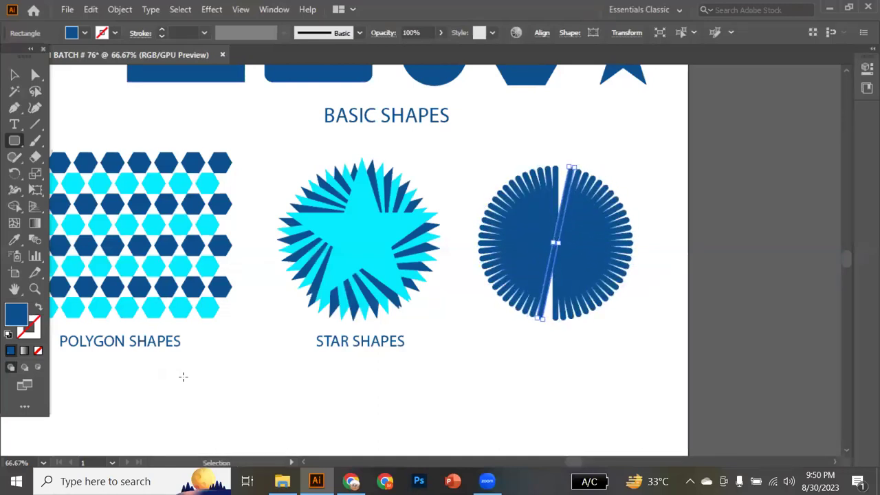
- Recolour every second bar of the circle cyan, sampling the fill from the large star
key("v")
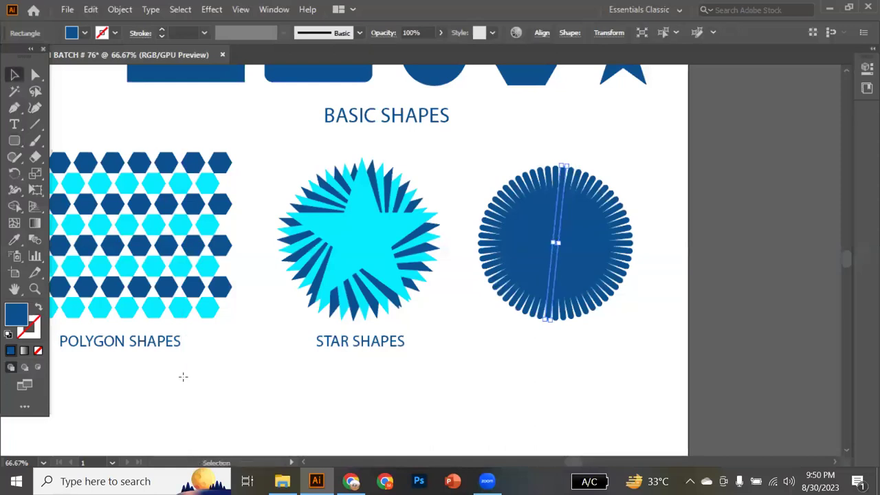
left_click(578, 196, "shift")
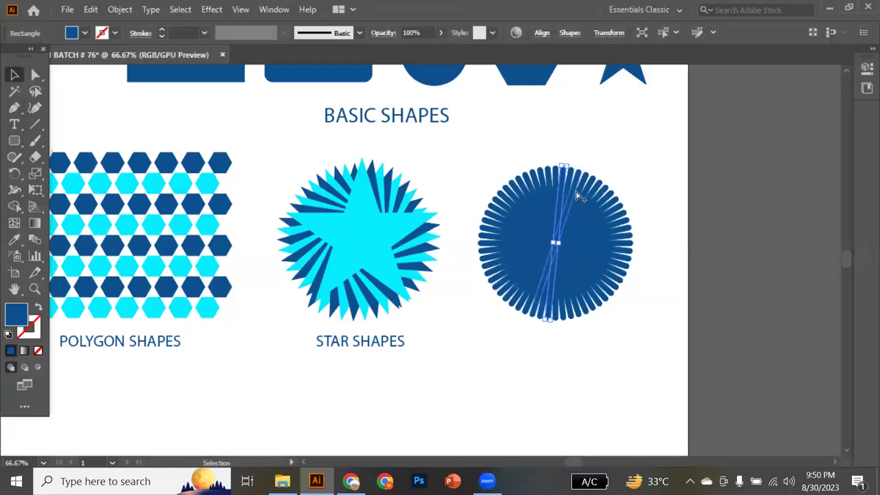
scroll(578, 196, "up", 1)
left_click(546, 172, "shift")
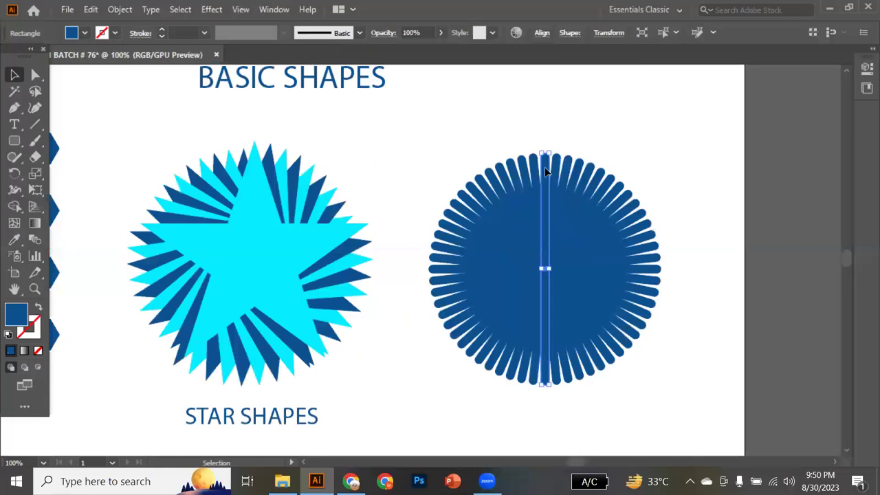
left_click(525, 172, "shift")
left_click(509, 171, "shift")
left_click(499, 176, "shift")
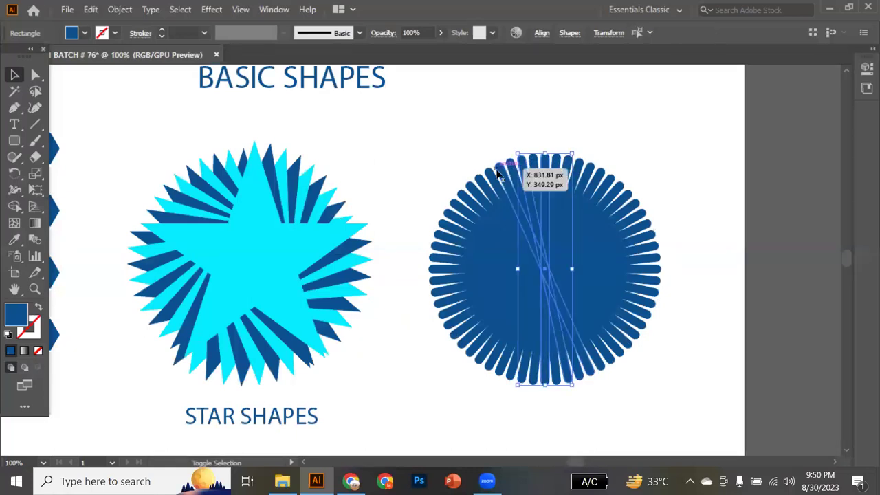
left_click(494, 178, "shift")
left_click(490, 181, "shift")
left_click(485, 185, "shift")
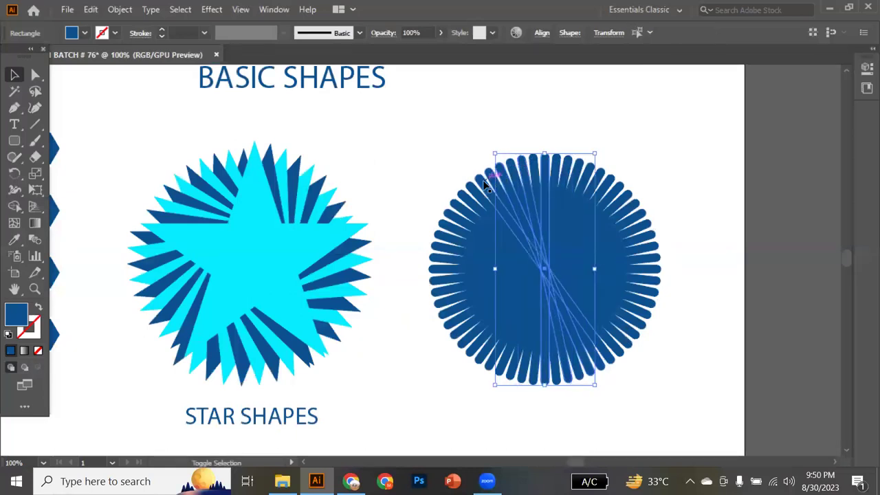
left_click(482, 187, "shift")
left_click(476, 195, "shift")
left_click(470, 201, "shift")
left_click(466, 216, "shift")
left_click(459, 258, "shift")
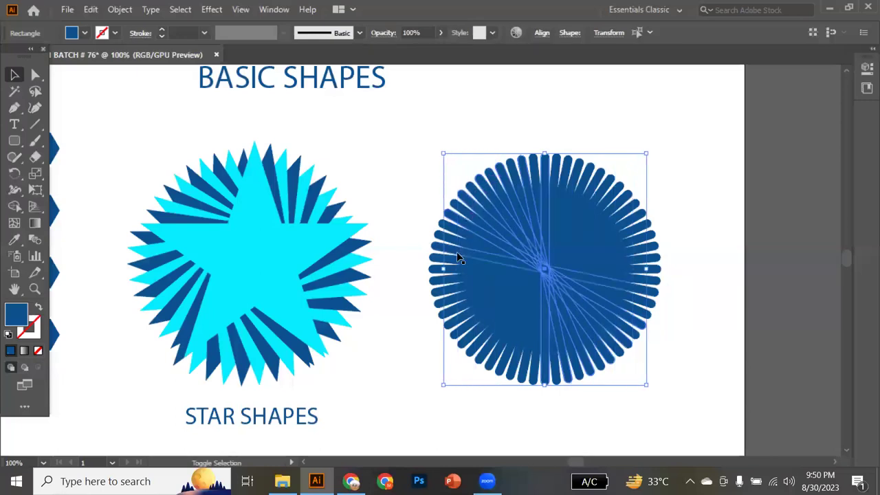
left_click(448, 237, "shift")
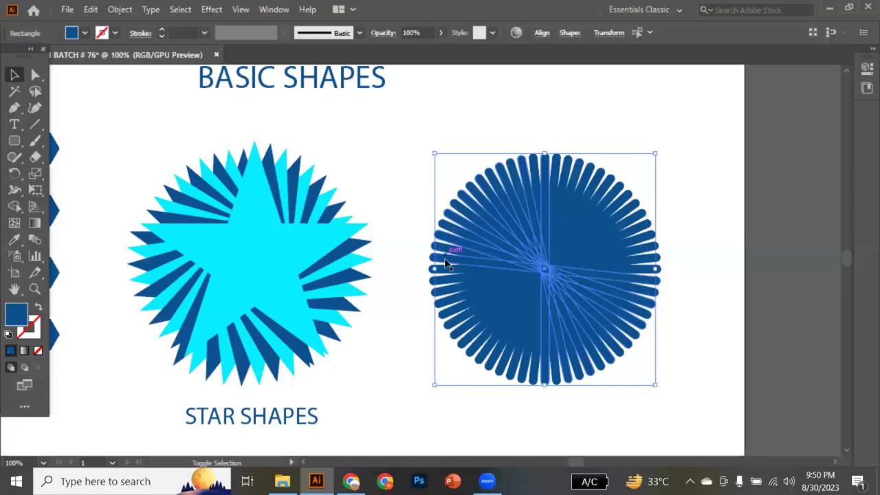
left_click(444, 260, "shift")
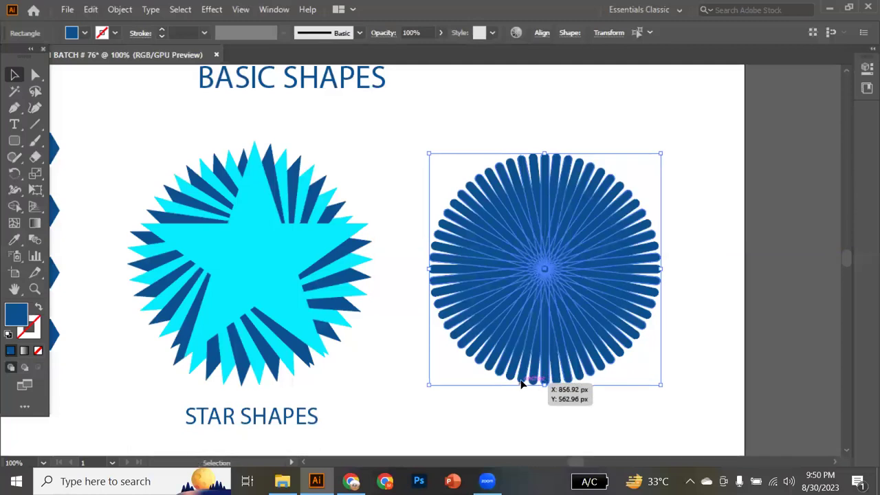
key("i")
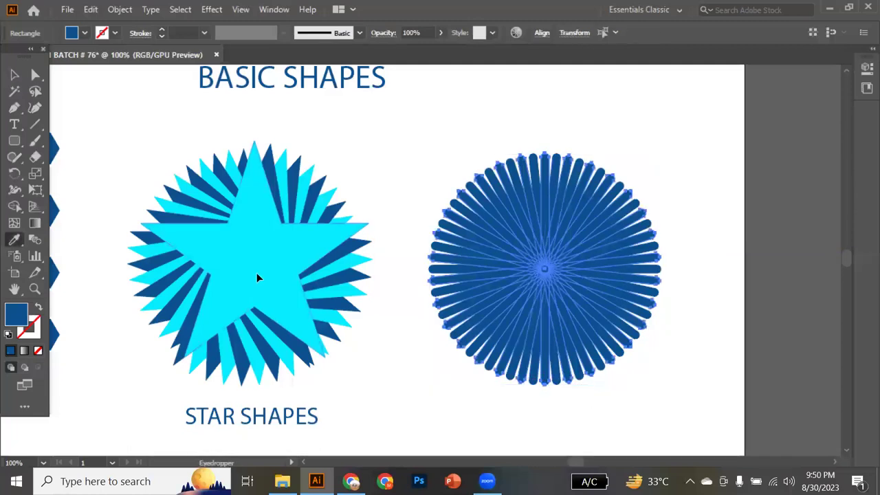
left_click(256, 269)
key("v")
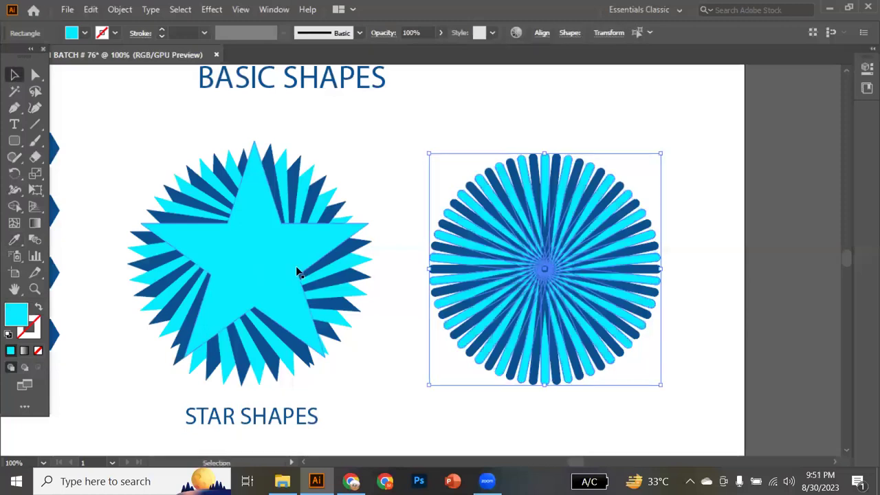
left_click(411, 307)
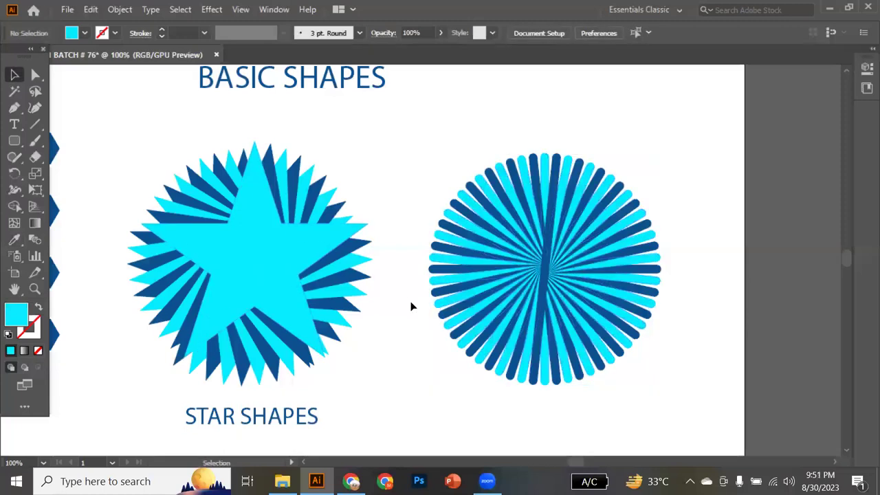
- Copy the STAR SHAPES text beneath the circle of bars and change the copy to "SHAPES ROTATION"
scroll(412, 306, "down", 1)
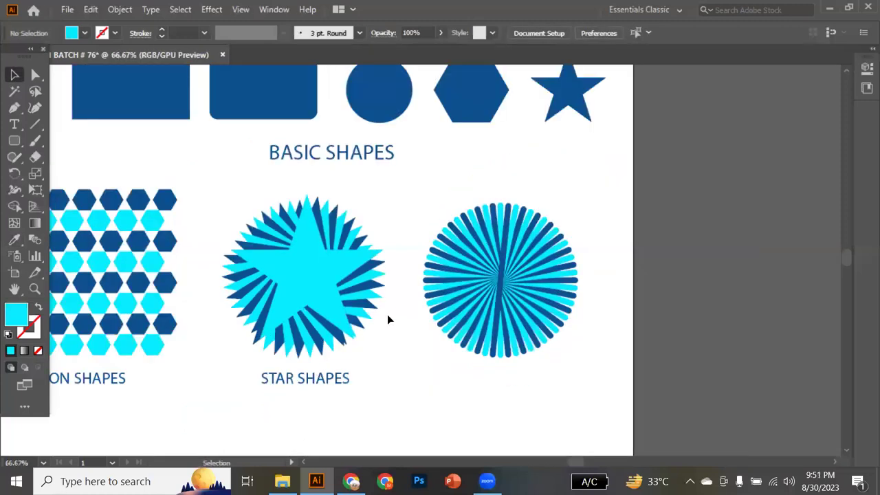
left_click_drag(329, 384, 522, 364)
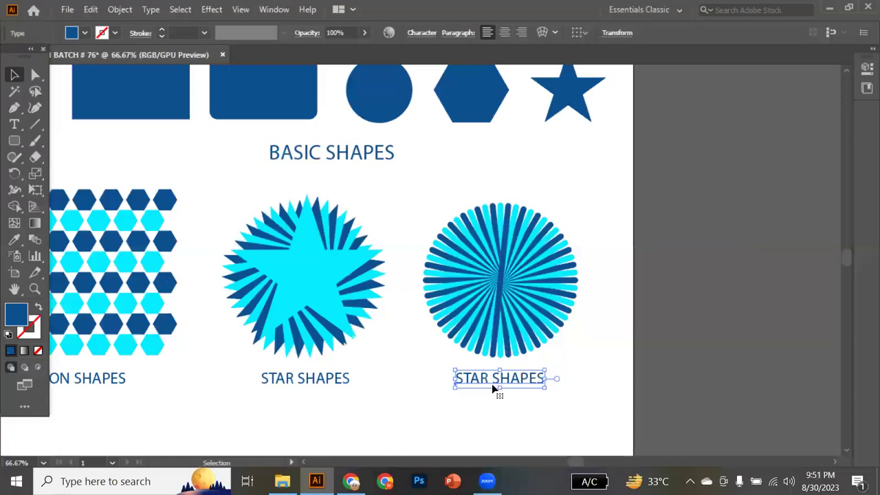
double_click(493, 382)
left_click_drag(494, 378, 439, 374)
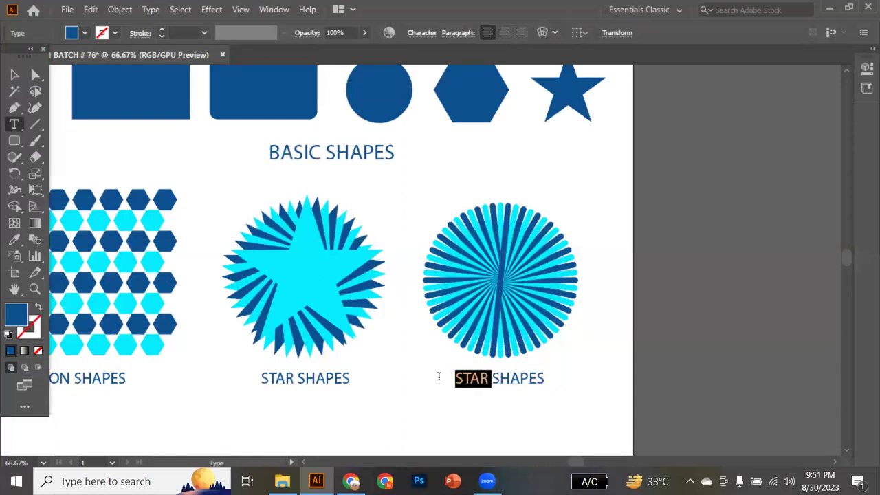
key("BackSpace")
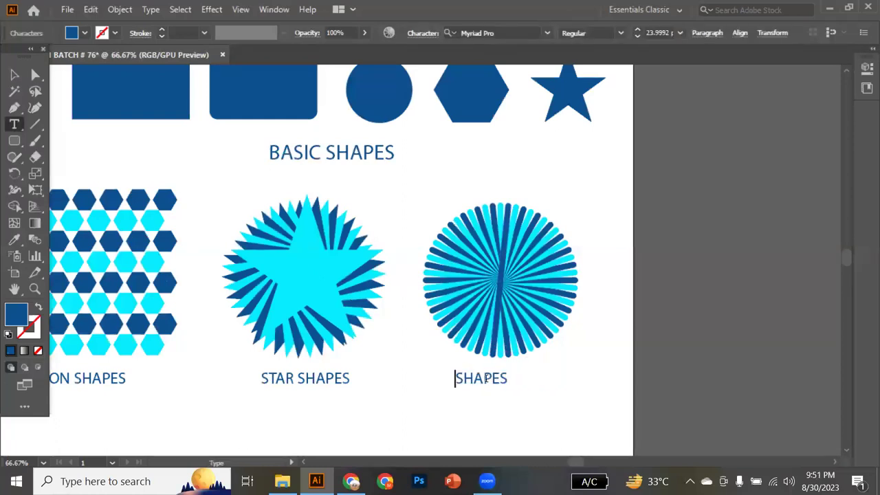
type("ROTATION")
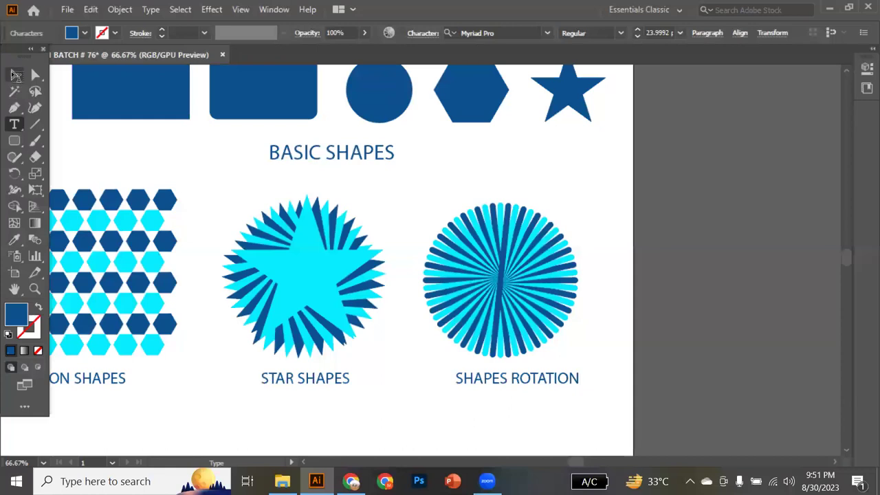
- Nudge the SHAPES ROTATION text left until it is centred beneath the circle of bars
left_click(14, 74)
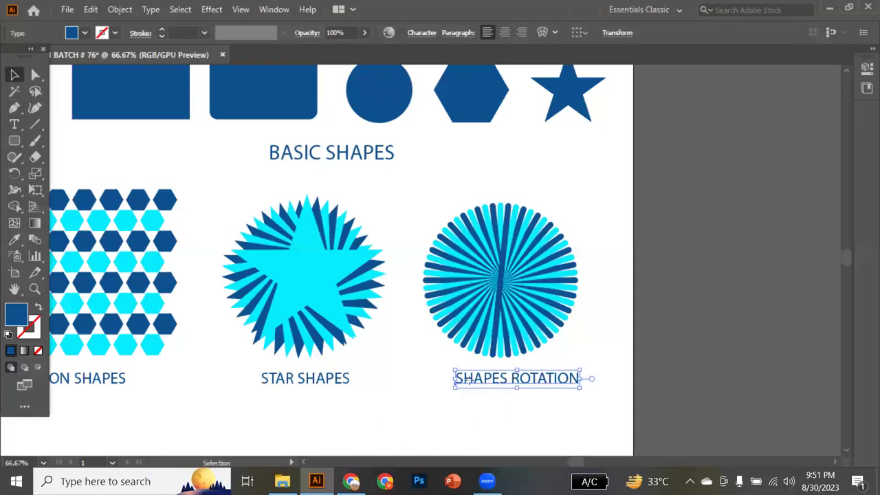
key("shift+Left")
key("shift+Left")
key("shift+Left")
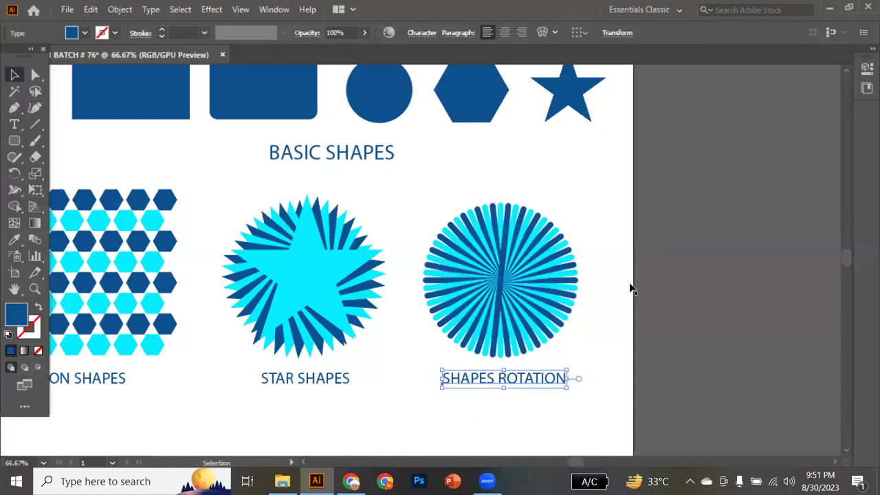
- Draw a blue square beside the circle of bars, overlapping the artboard's right edge, and copy it to the clipboard
key("m")
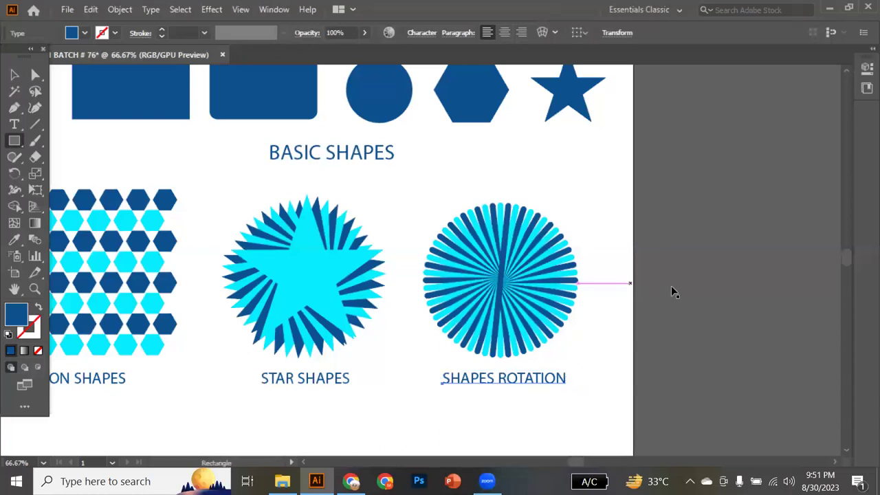
left_click_drag(675, 285, 732, 334)
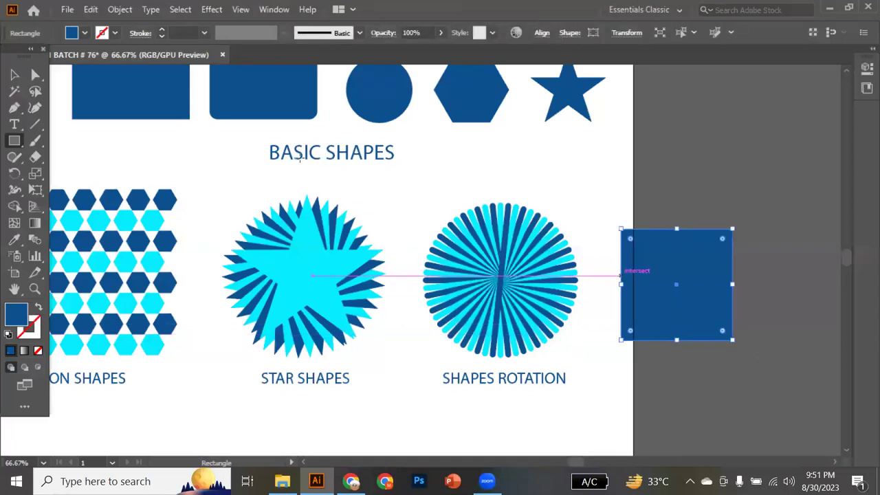
left_click(91, 9)
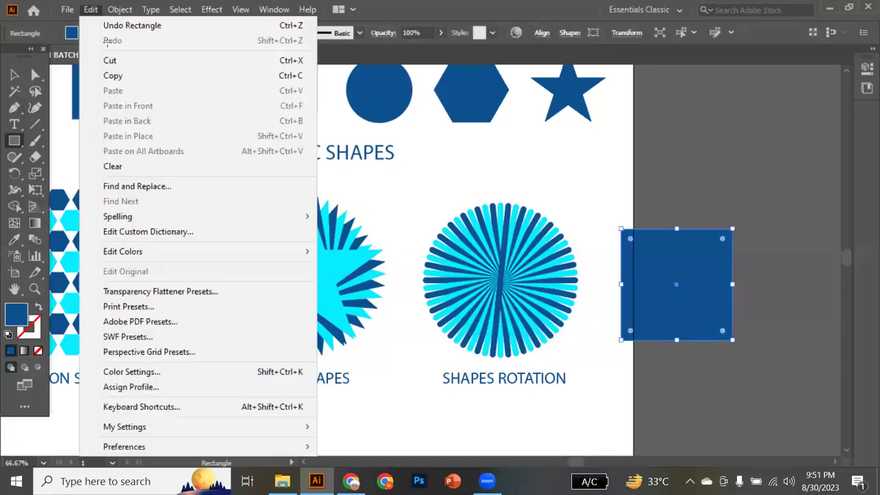
left_click(162, 75)
key("v")
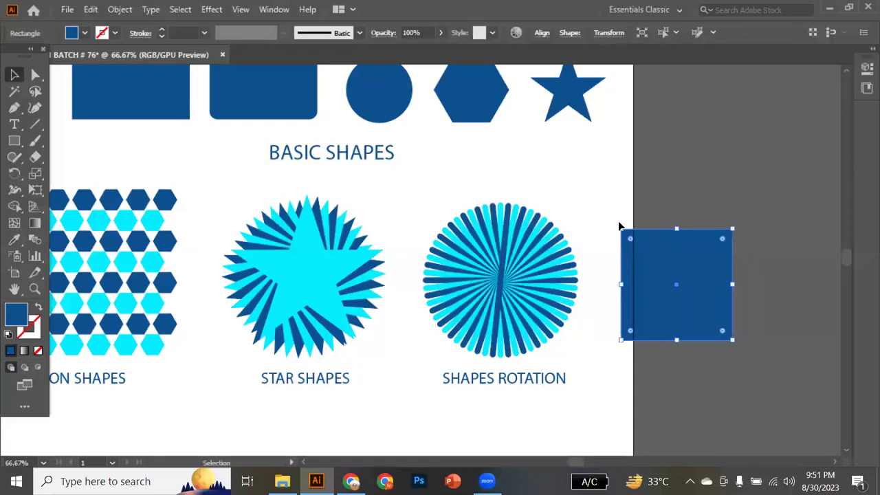
left_click_drag(612, 259, 612, 283)
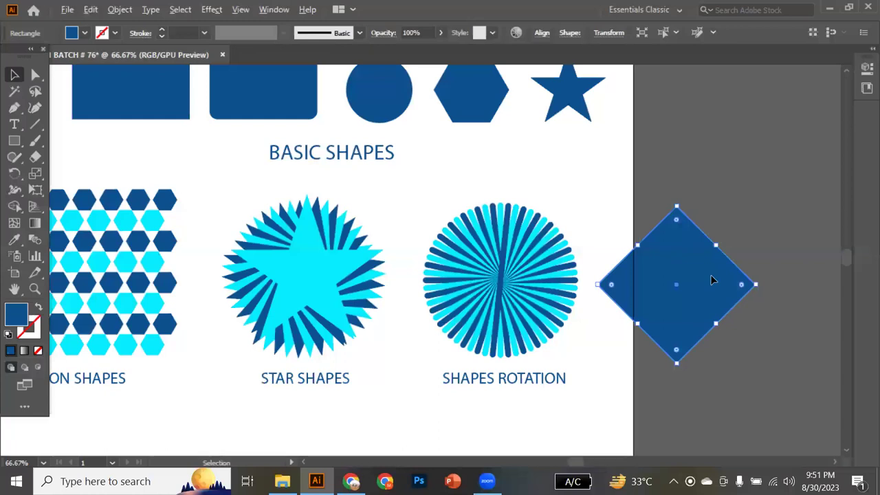
scroll(708, 300, "up", 1, "alt")
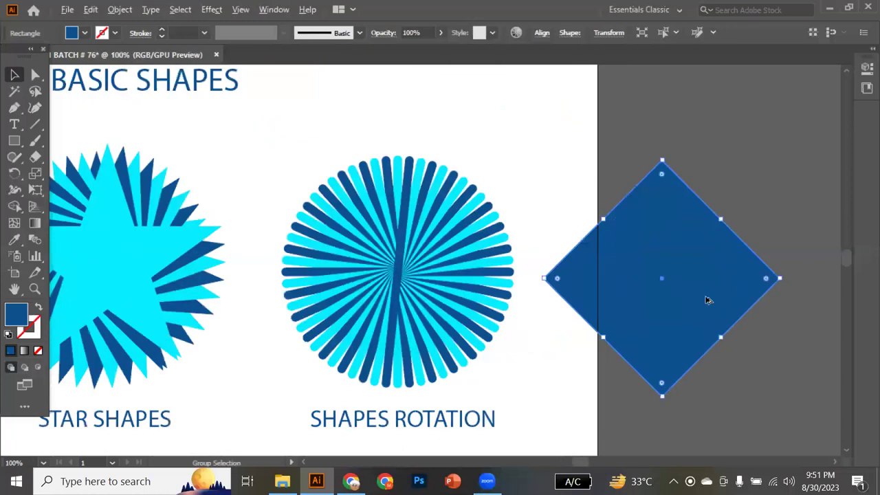
scroll(708, 301, "right", 3)
key("ctrl+z")
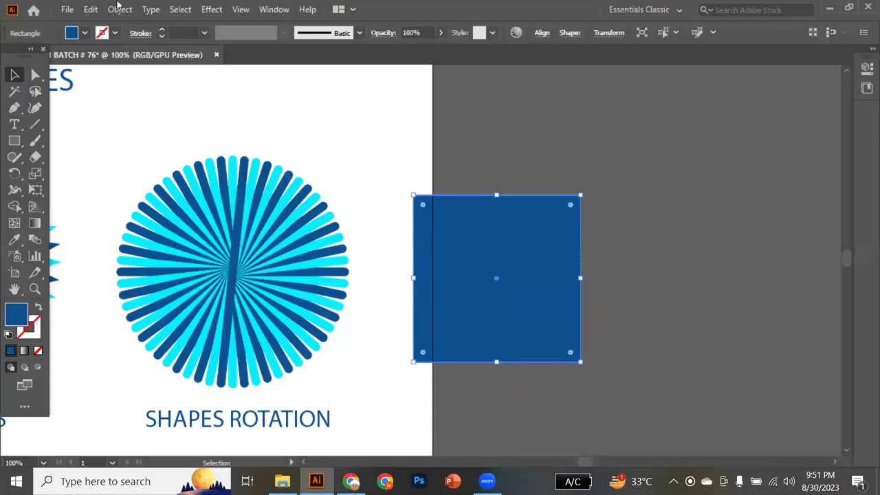
- Copy the square, paste it in front of the original and rotate the copy counterclockwise into a near-diamond position
left_click(90, 9)
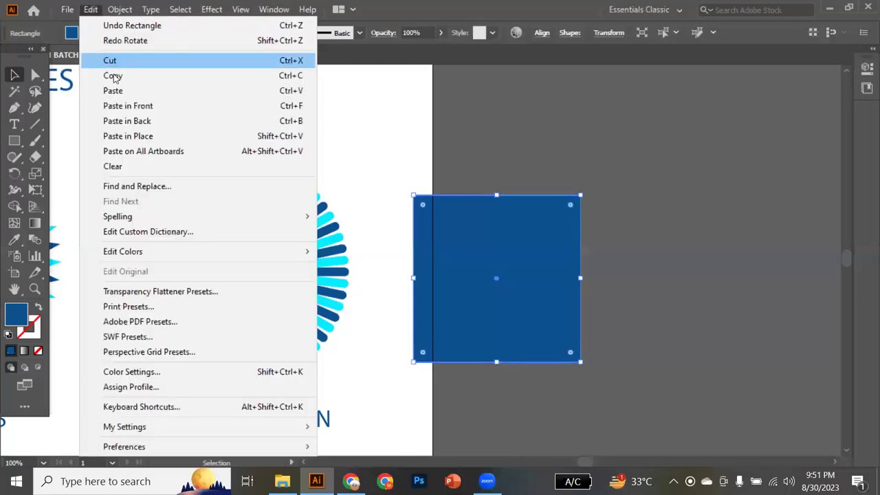
left_click(115, 80)
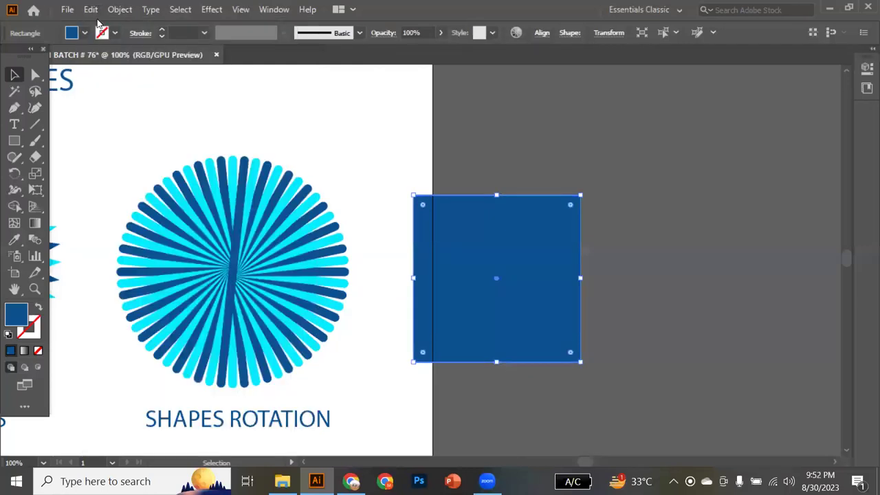
left_click(90, 9)
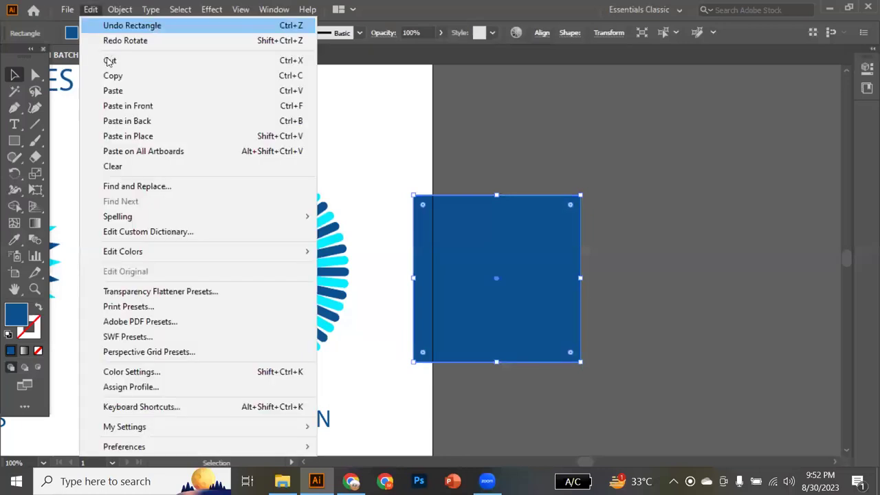
left_click(120, 108)
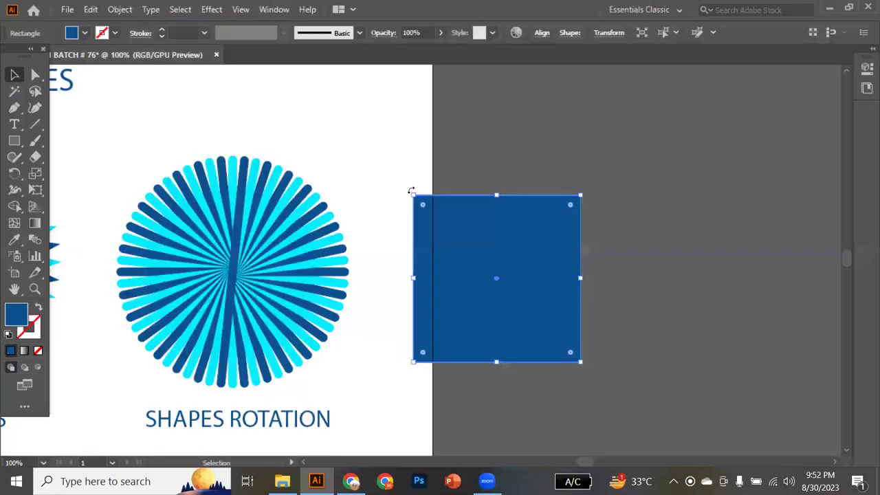
left_click_drag(411, 190, 385, 278)
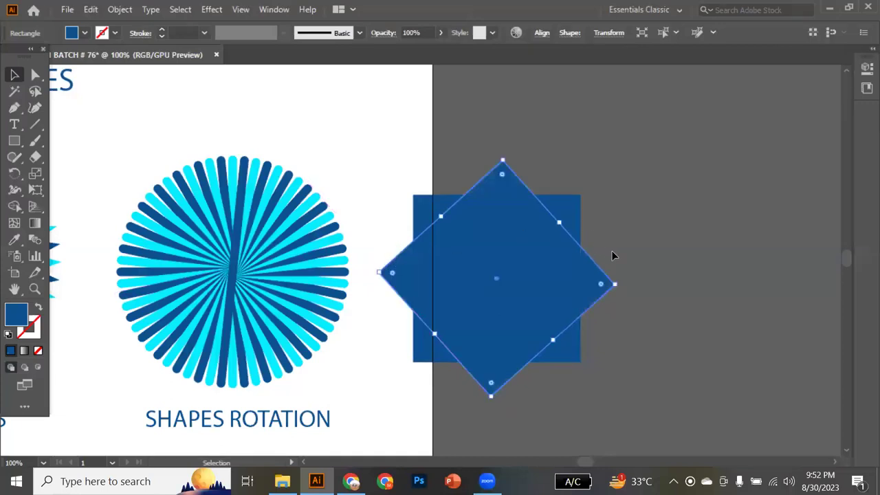
- Paste a copy of the rotated square in front and rotate it so the three squares form a twelve-pointed star
left_click(92, 10)
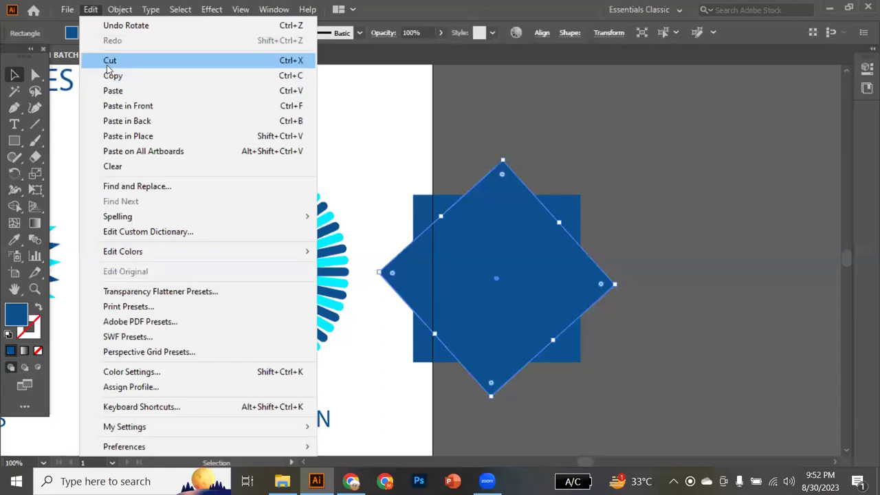
left_click(111, 76)
left_click(89, 10)
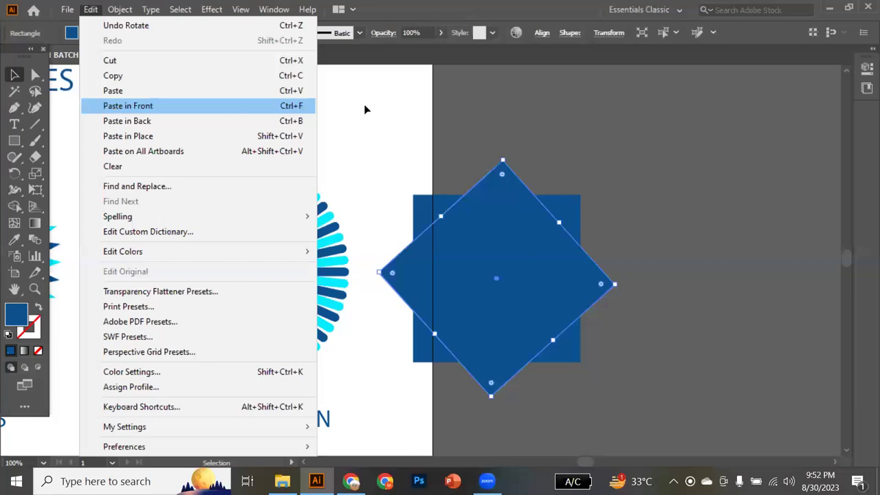
left_click(504, 158)
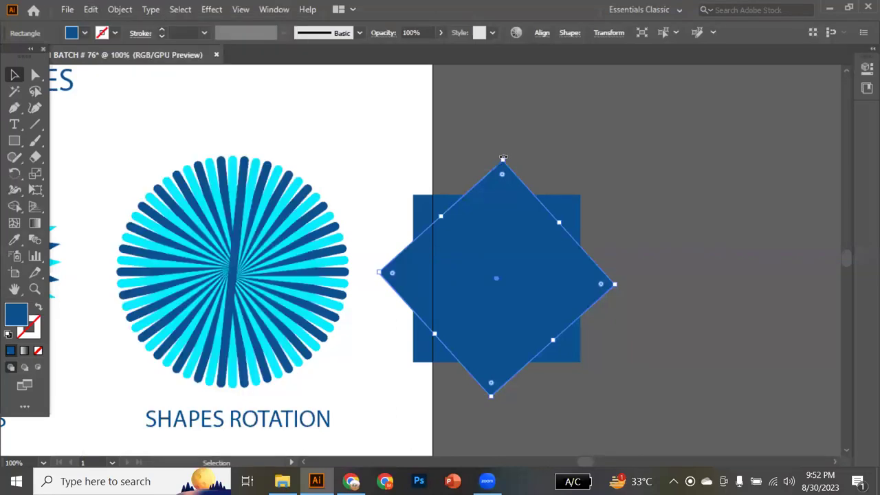
left_click_drag(504, 159, 529, 161)
key("ctrl+d")
left_click(599, 208)
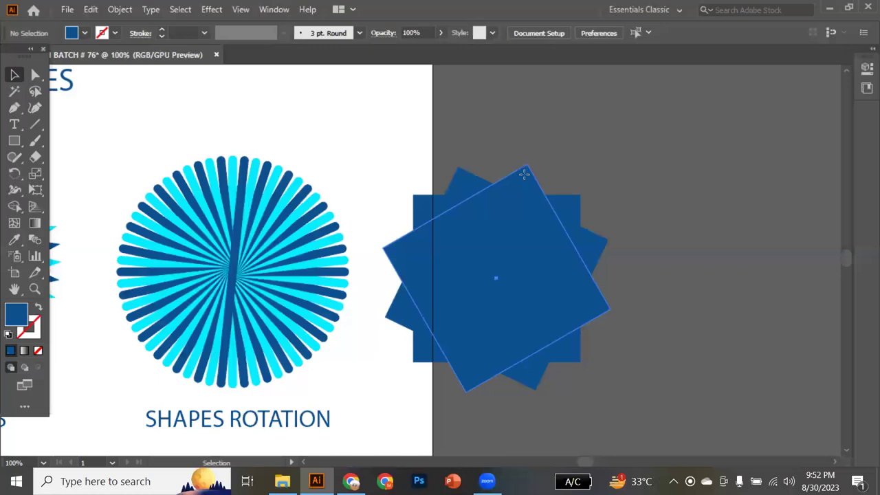
- Recolor the upright square and the top rotated square with the circle's cyan, and bring that rotated square to the front of the star
left_click(526, 174)
left_click(576, 200, "shift")
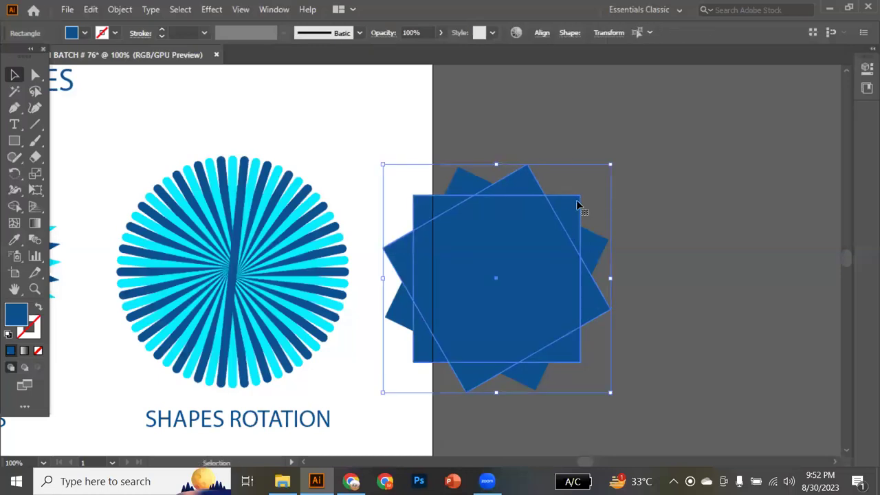
key("i")
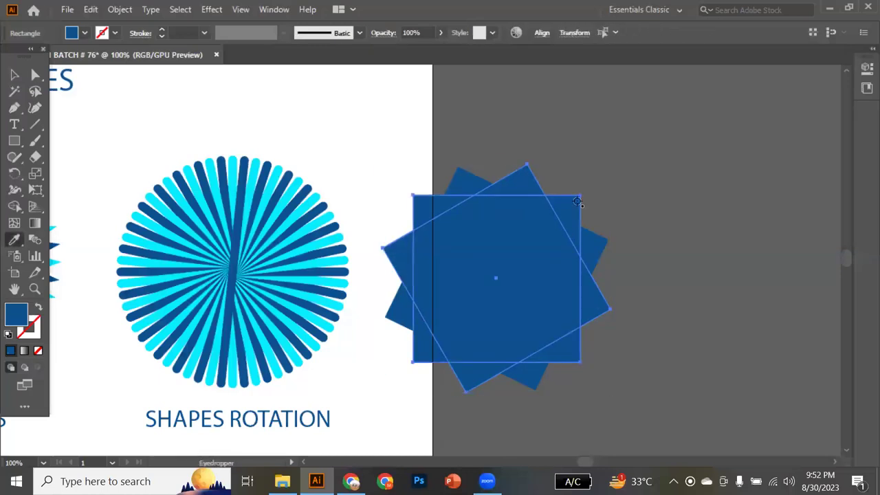
left_click(323, 261)
key("v")
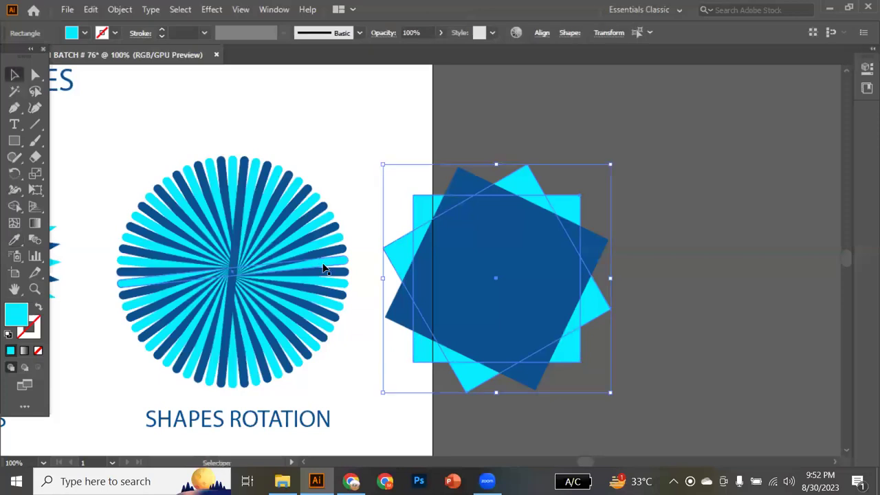
left_click(644, 317)
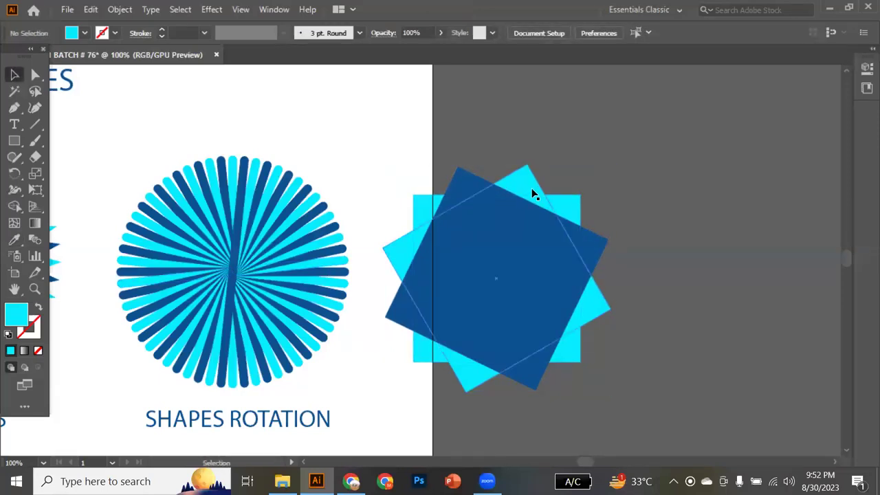
left_click(532, 188)
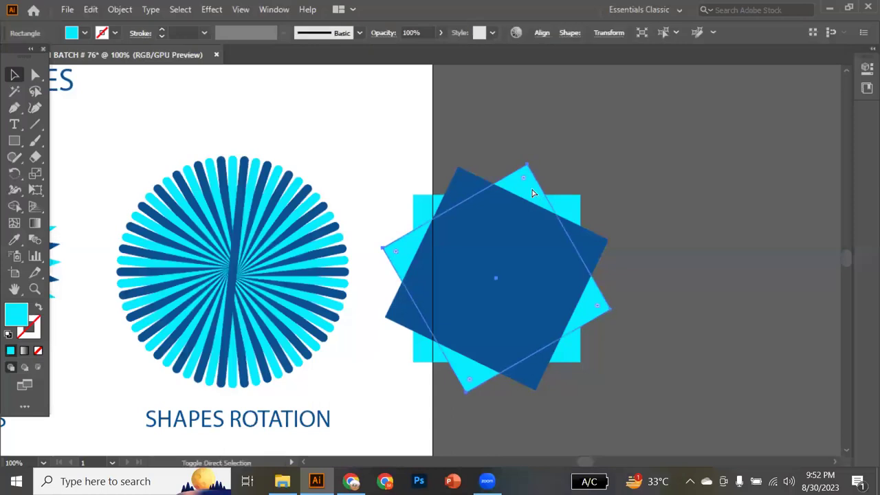
key("ctrl+shift+bracketright")
- Scale down the whole row of pattern groups and labels together so the star of squares fits inside the artboard
scroll(533, 190, "down", 3)
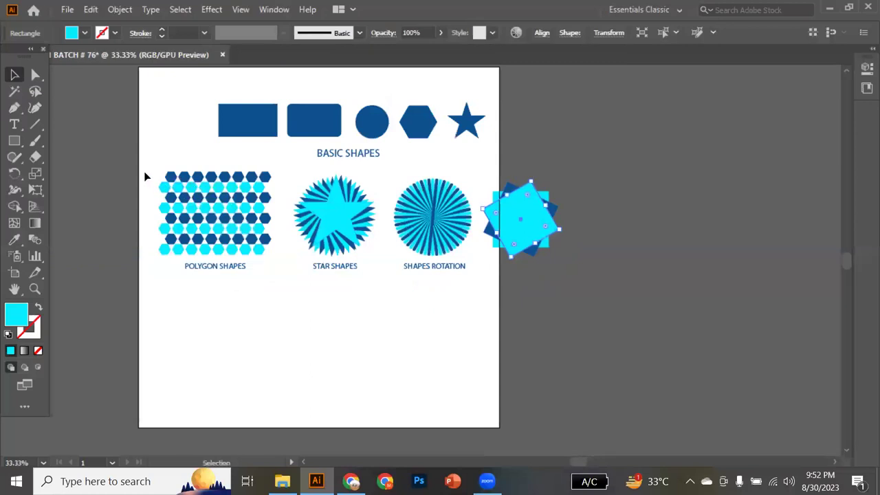
left_click_drag(144, 177, 484, 251)
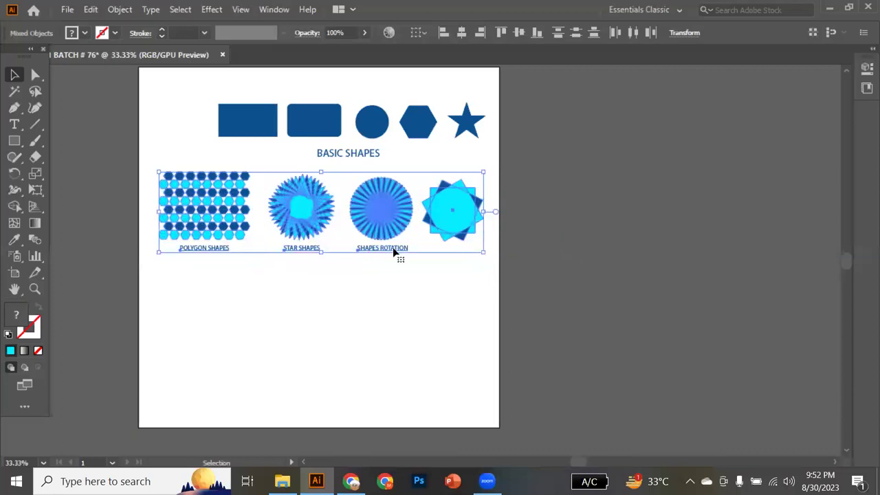
left_click(407, 278)
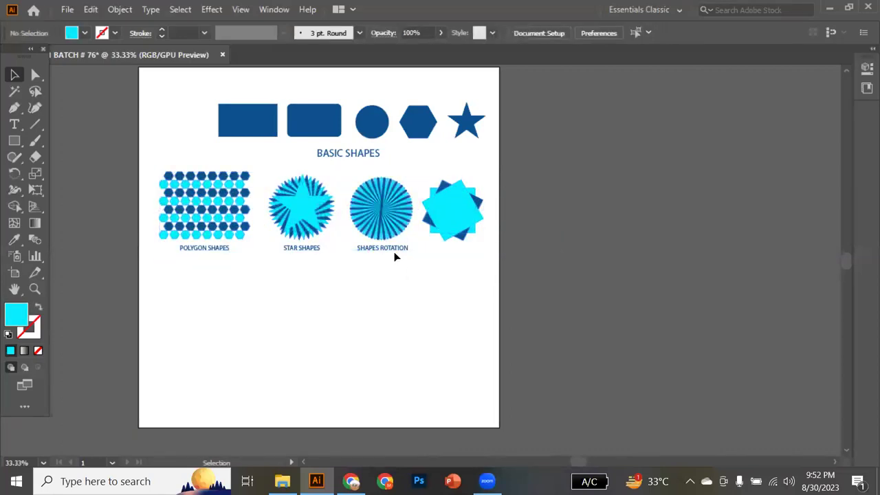
- Copy the SHAPES ROTATION label from the circle of bars to beneath the star of squares
left_click_drag(395, 249, 460, 258)
key("t")
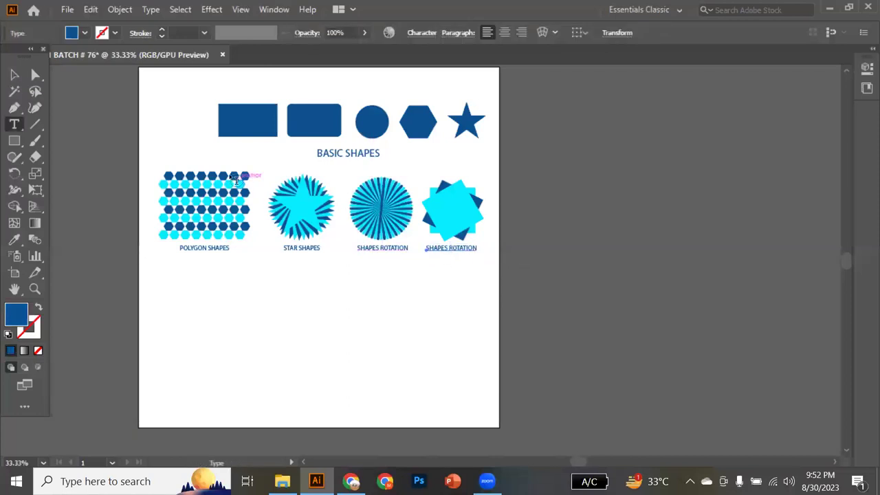
left_click(15, 75)
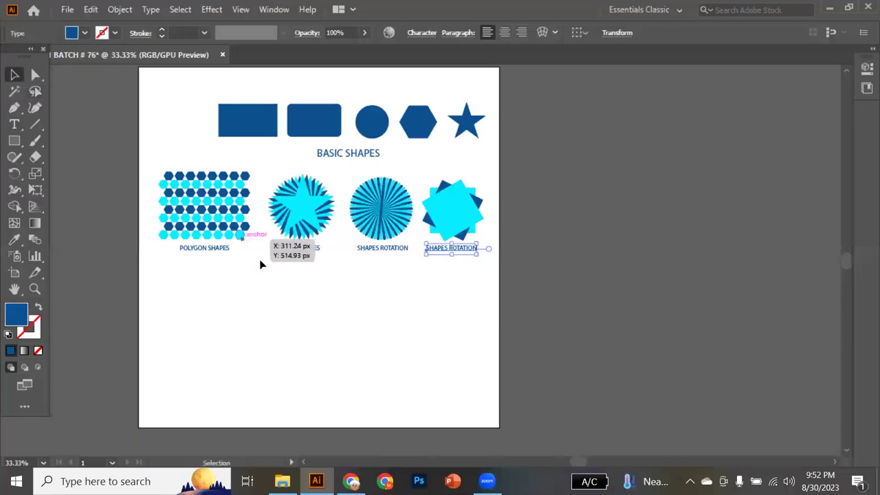
left_click(269, 311)
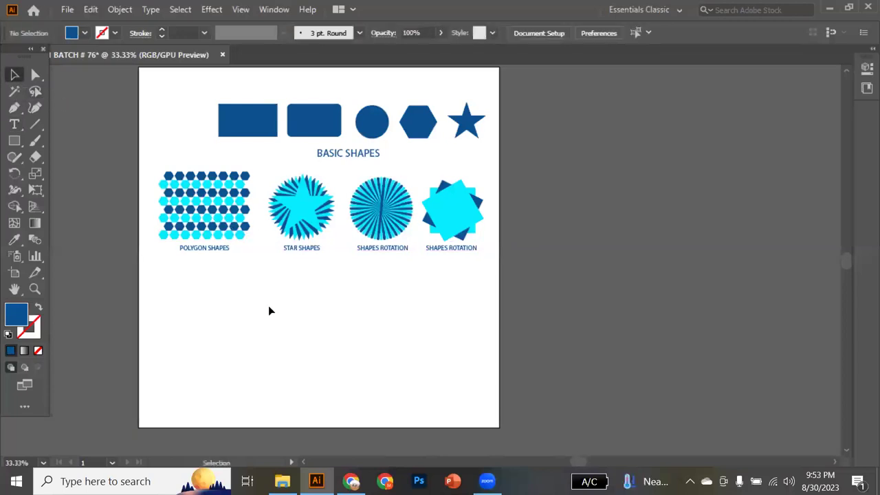
- Draw a blue square in the empty lower-left area of the artboard, below the POLYGON SHAPES group
scroll(269, 311, "down", 5)
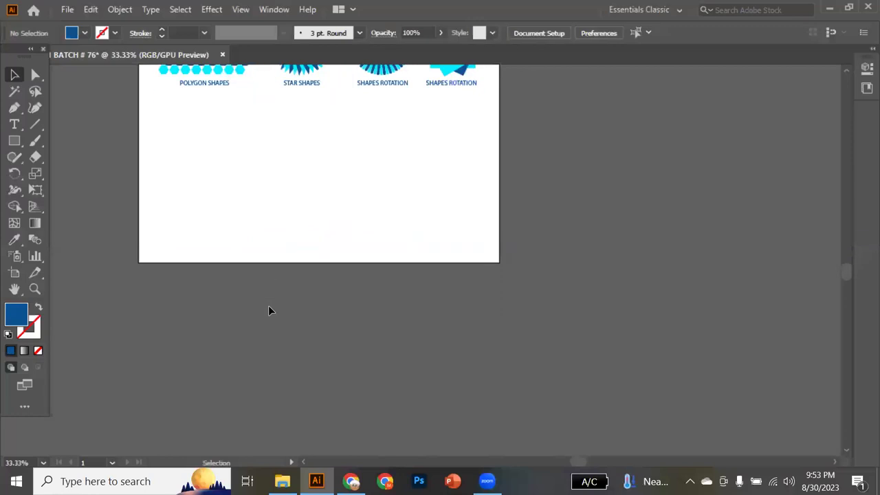
scroll(270, 310, "up", 3)
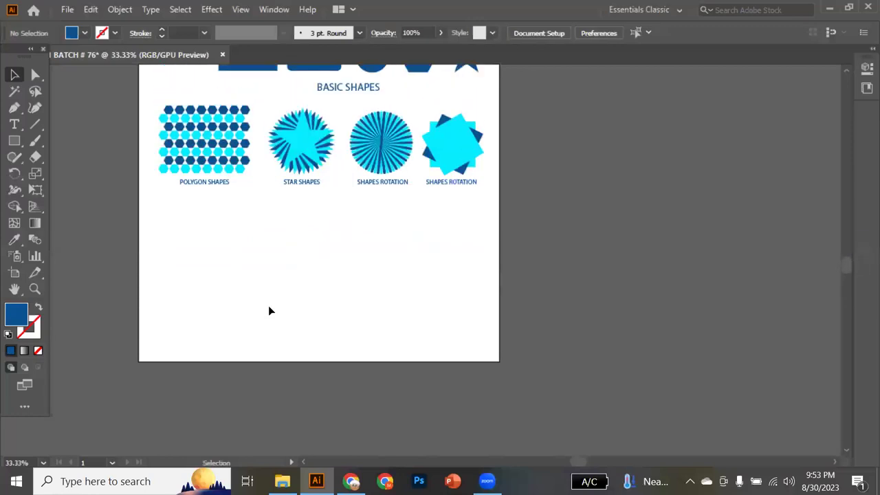
scroll(207, 282, "up", 1)
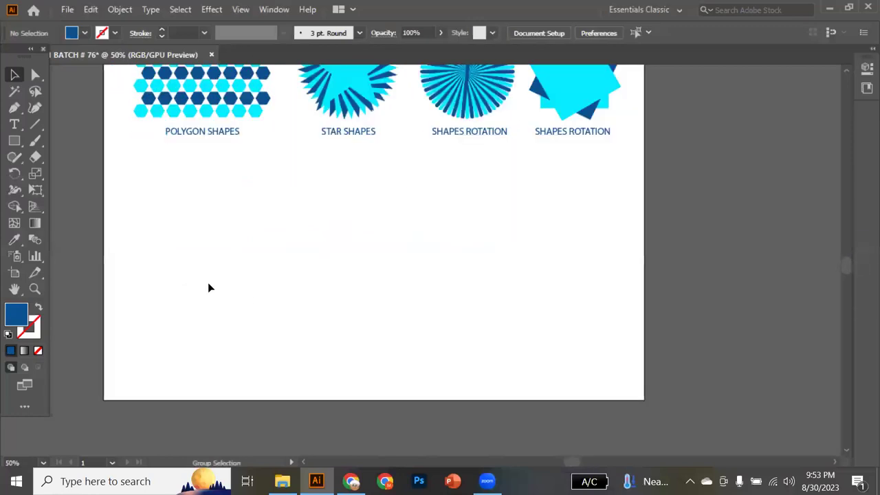
left_click(9, 141)
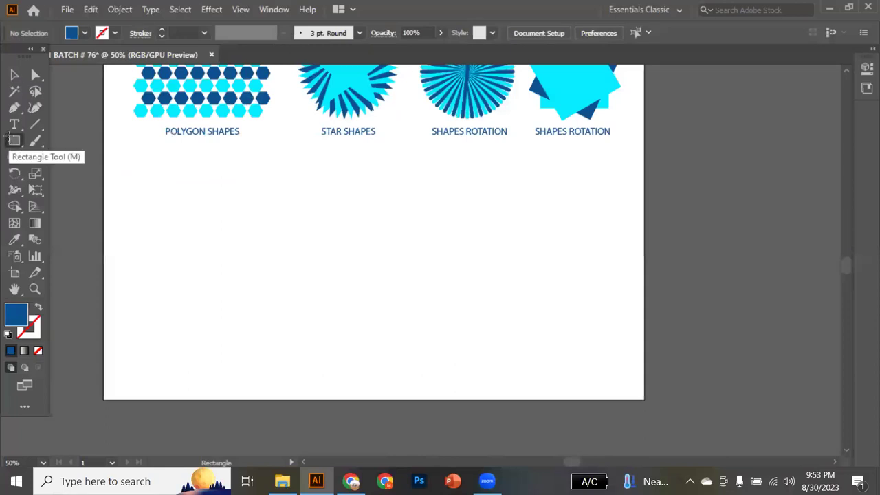
left_click_drag(203, 282, 250, 298)
key("v")
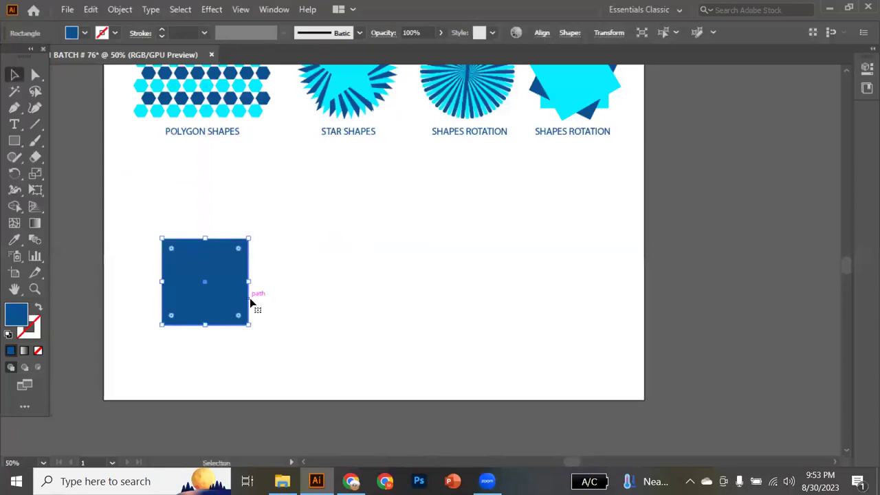
- Duplicate the blue square into an L of three touching squares, two stacked and one to the right of the lower square
left_click_drag(203, 282, 202, 251)
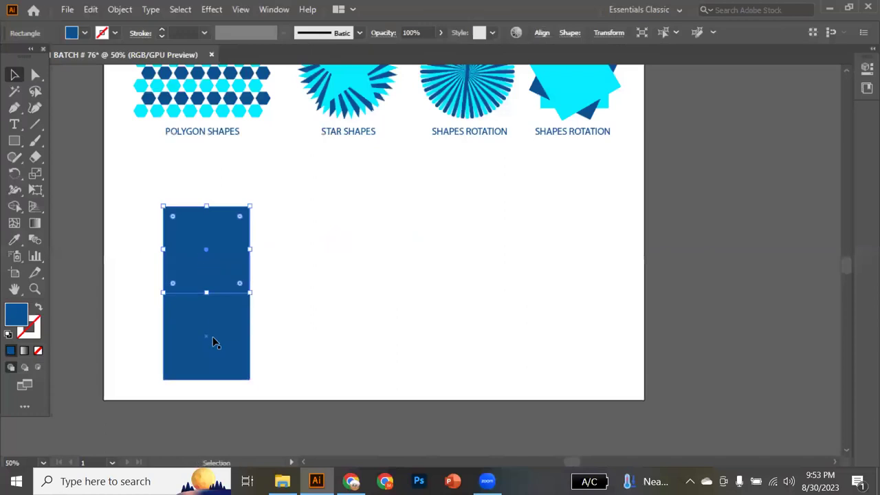
left_click_drag(212, 339, 301, 342)
left_click(275, 266)
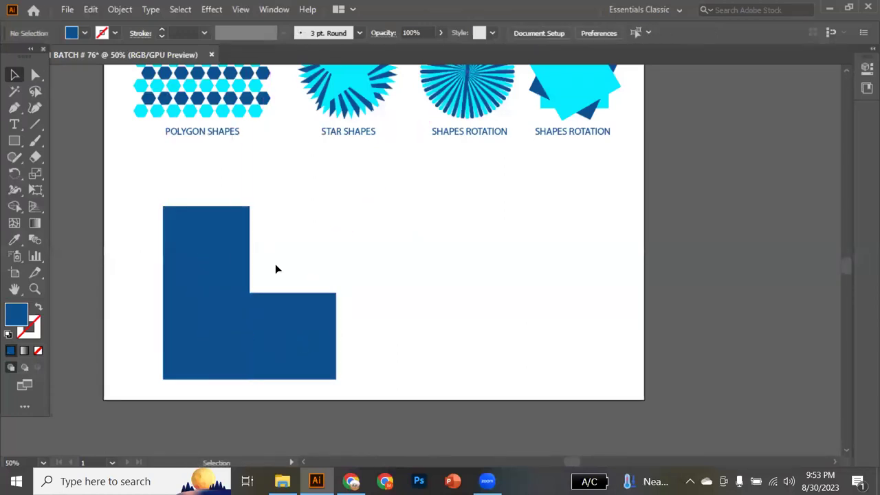
- Recolor the L's right-hand square with the cyan sampled from the hexagon pattern
left_click(261, 312)
key("i")
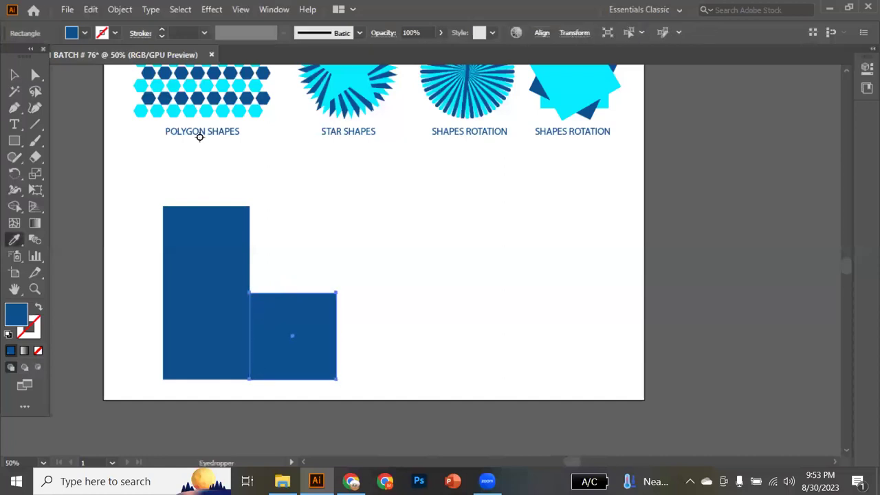
left_click(207, 112)
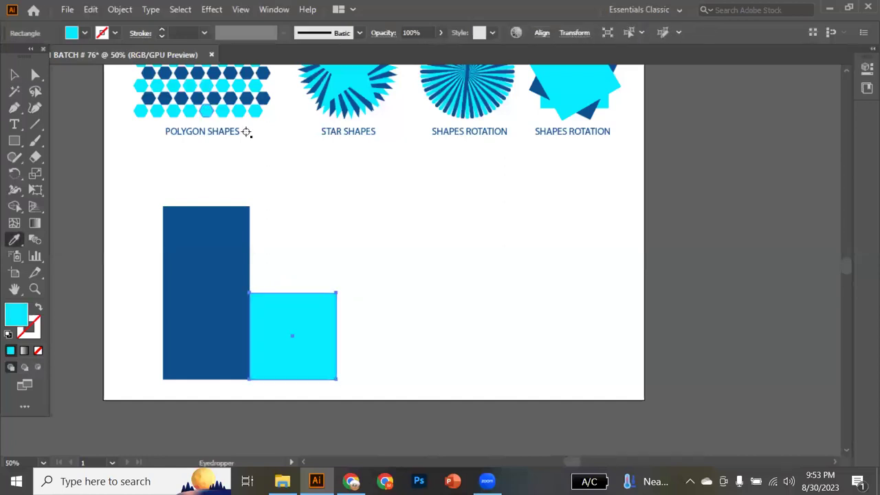
key("v")
- Recolor the L's upper square with the dark gray sampled from the area outside the artboard
left_click(238, 237)
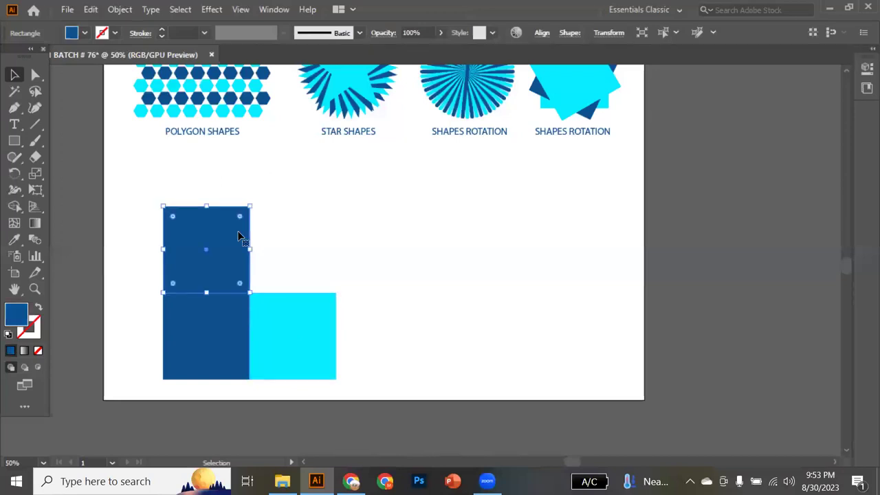
key("i")
left_click(84, 237)
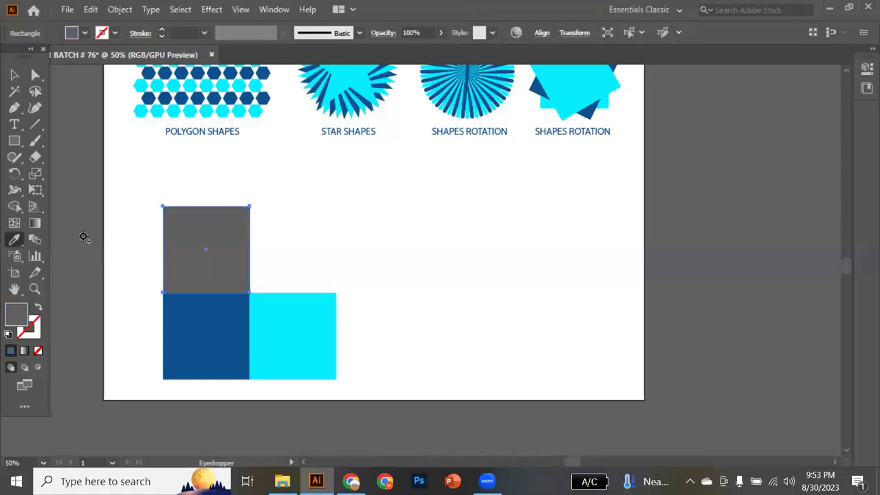
key("v")
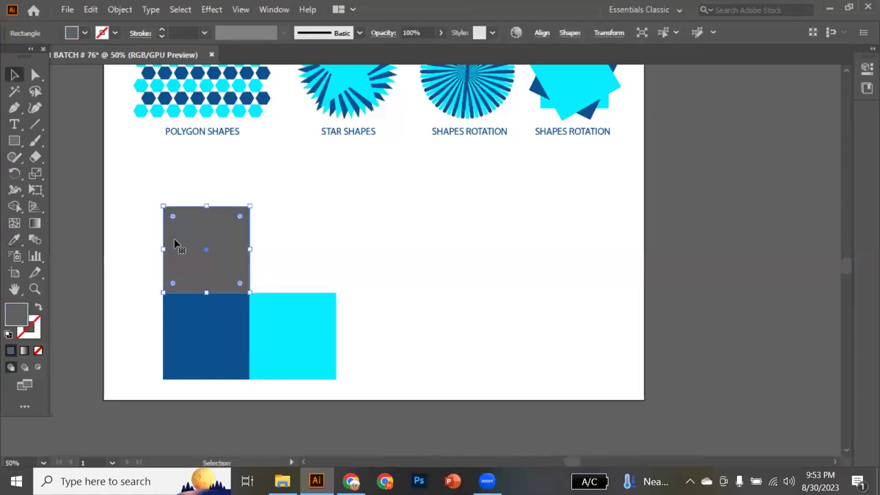
- Move the gray square's two upper anchor points down and to the right, forming a flat slanted top face for the box
scroll(176, 244, "up", 2)
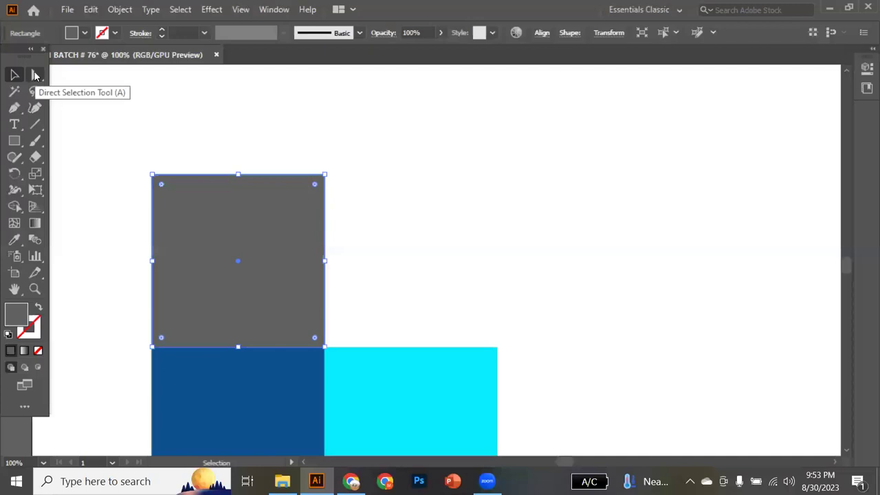
left_click(36, 75)
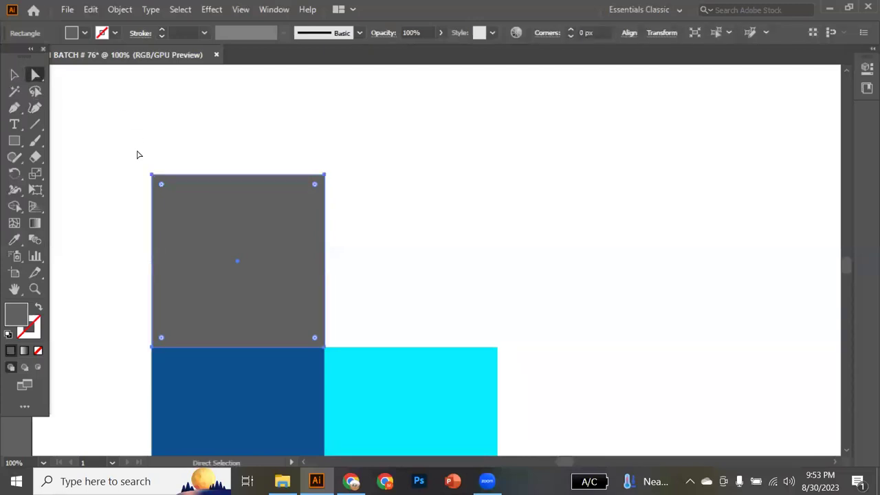
left_click_drag(134, 158, 365, 223)
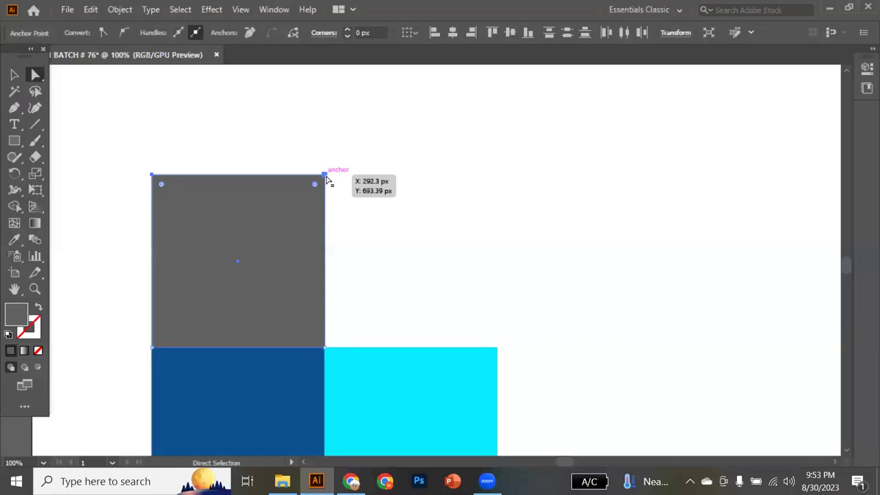
left_click_drag(337, 188, 398, 328)
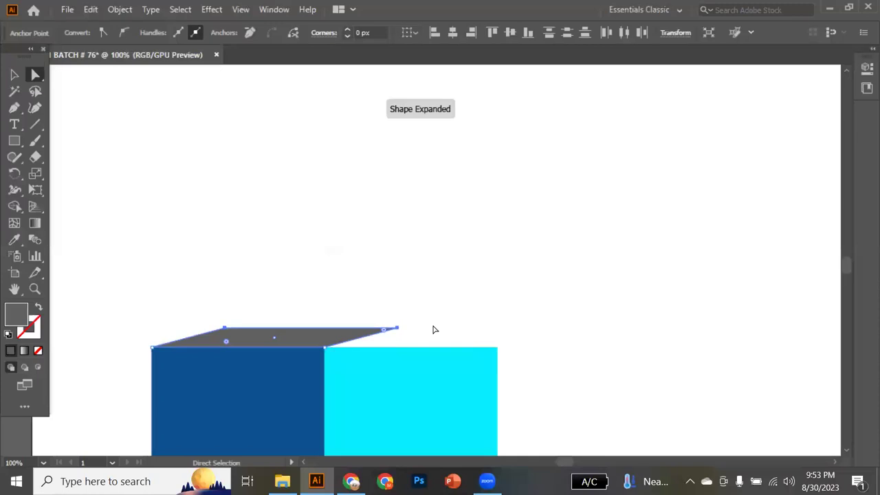
- Move the cyan square's two outer anchor points inward and up to meet the gray face's corner, forming the box's side face
scroll(433, 330, "down", 3)
scroll(433, 330, "down", 3)
left_click_drag(481, 151, 540, 367)
left_click_drag(498, 175, 398, 146)
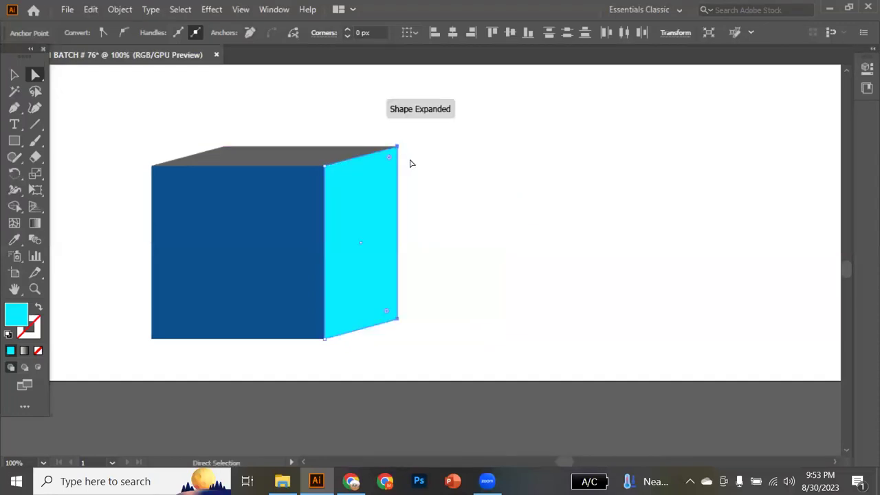
scroll(411, 174, "down", 3)
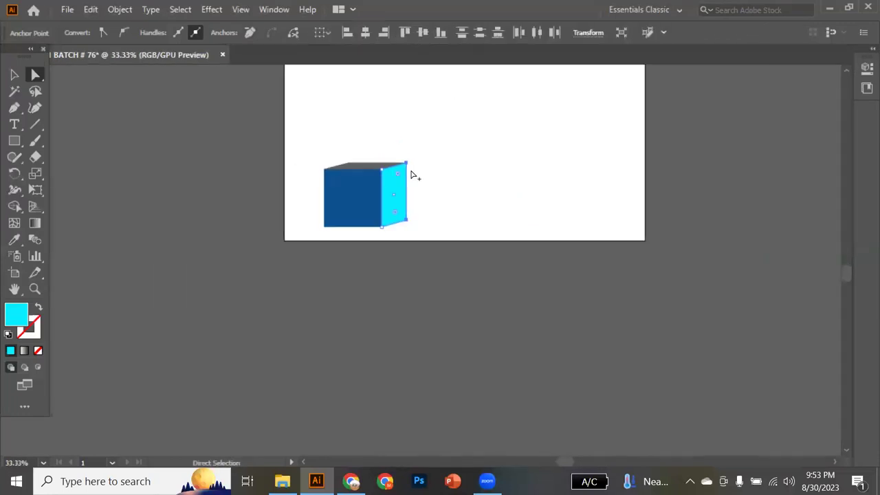
scroll(412, 174, "up", 1)
key("v")
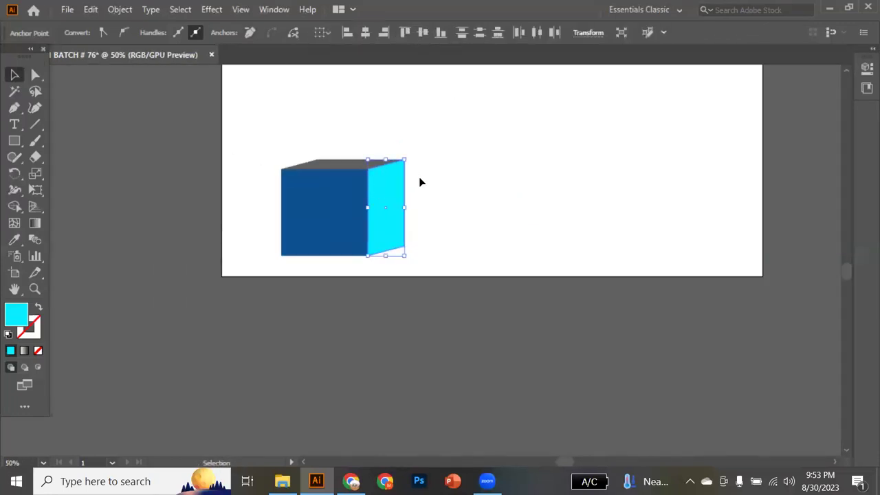
left_click(421, 181)
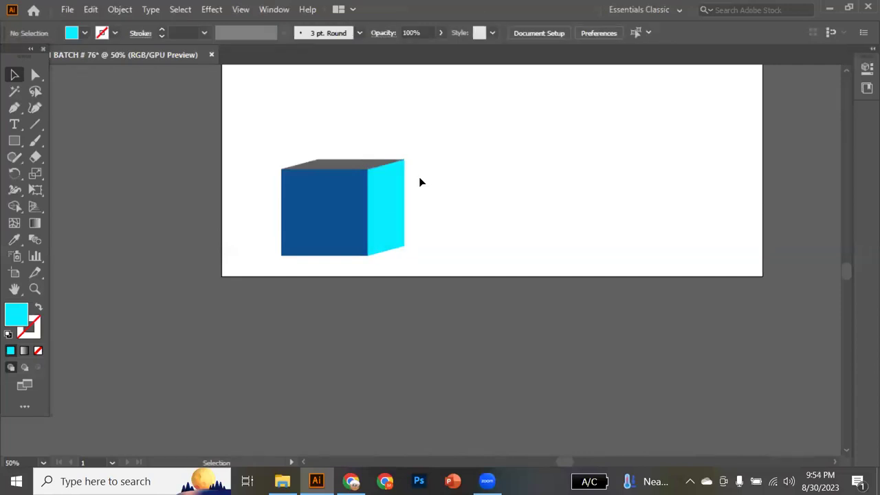
- Move all three faces of the box together about 51 px left and 155 px up on the artboard
scroll(421, 182, "up", 3)
left_click_drag(357, 296, 328, 244)
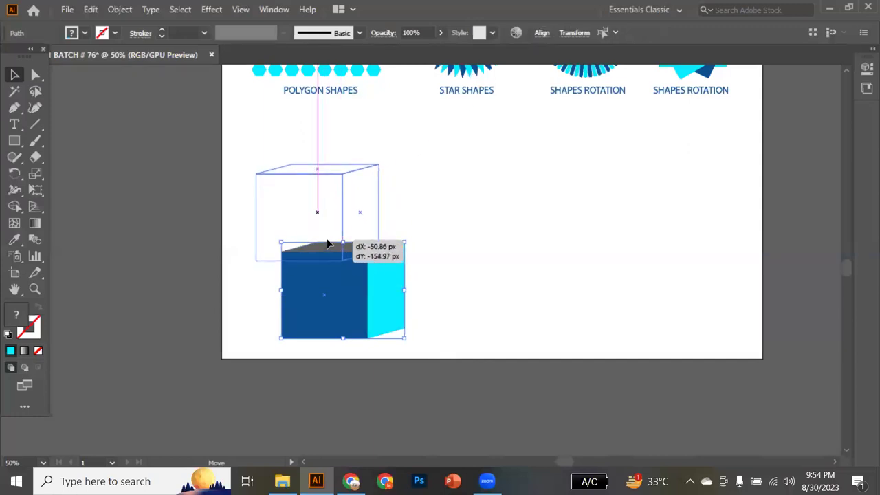
left_click(463, 243)
- Copy the POLYGON SHAPES label to beneath the box and change the copy's text to 3D-BOX
left_click_drag(339, 100, 265, 290)
double_click(326, 291)
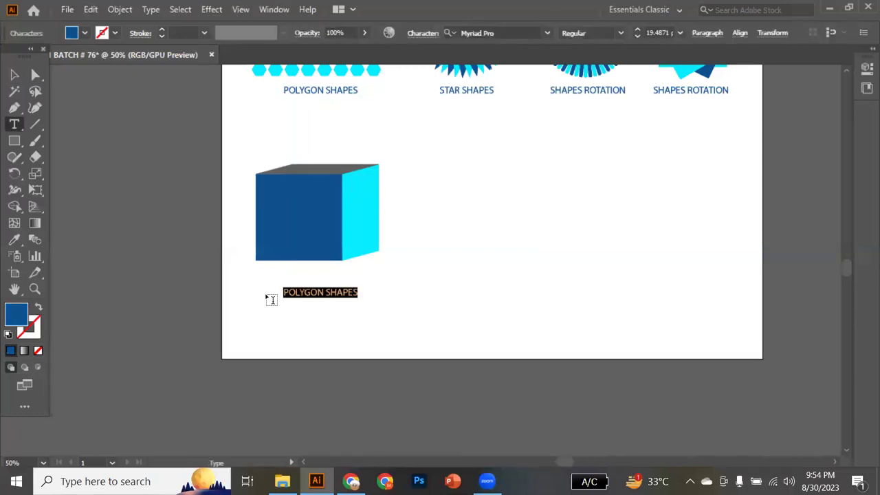
type("3D-")
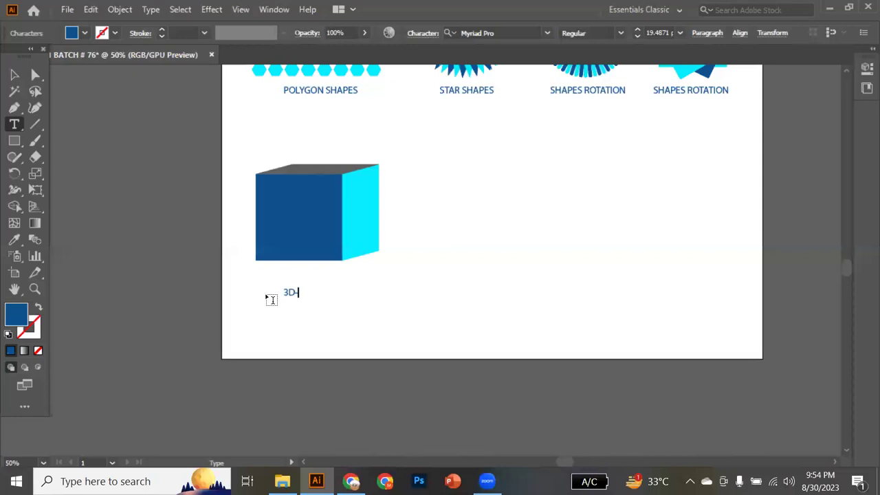
type("BOX")
left_click(15, 75)
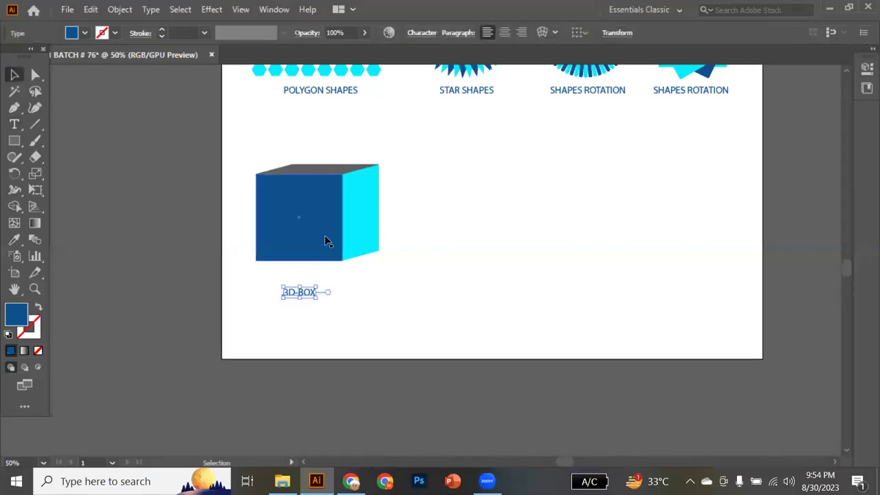
- Move the 3D-BOX label slightly right so it sits centered beneath the box
left_click_drag(305, 291, 321, 291)
left_click(433, 299)
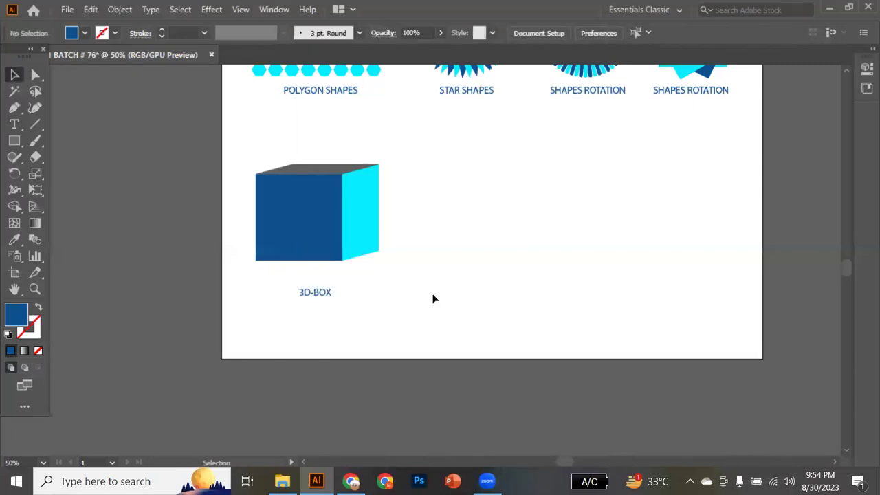
- Draw a blue circle on the empty artboard area to the right of the 3D box
scroll(433, 299, "right", 2)
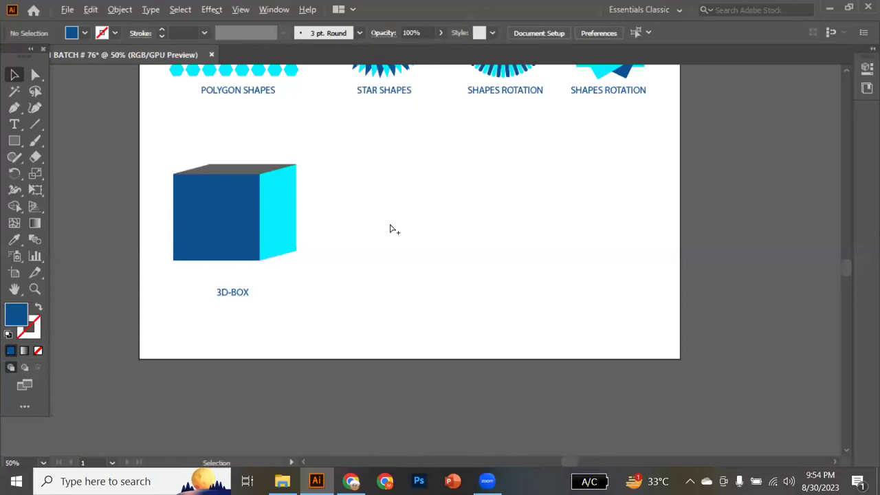
key("l")
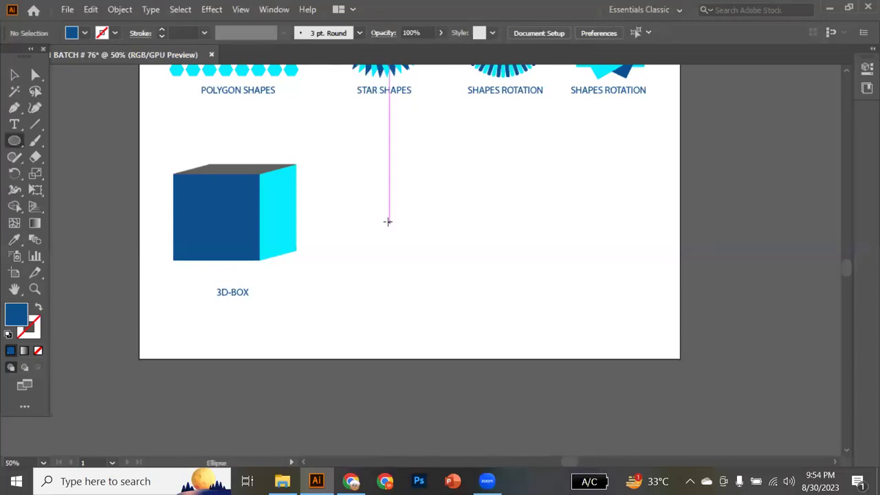
left_click_drag(387, 224, 445, 277)
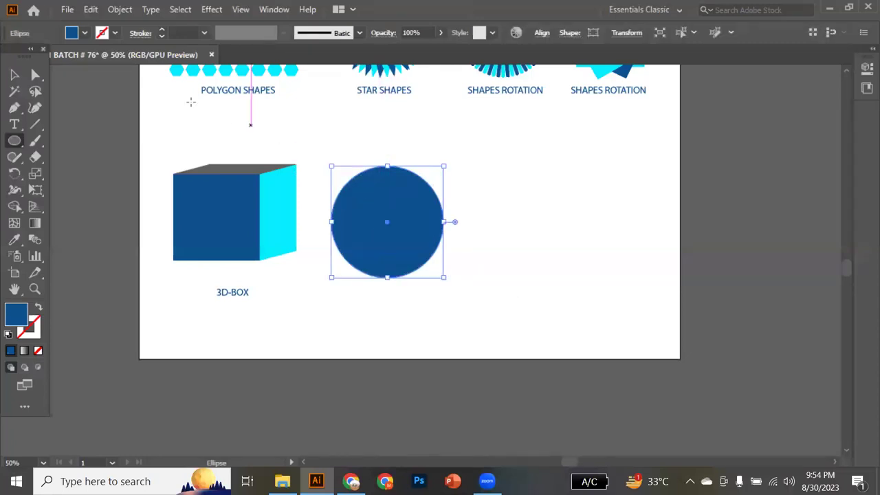
- Move the circle's top anchor point straight up about 66 px to turn the circle into an egg shape
left_click(36, 74)
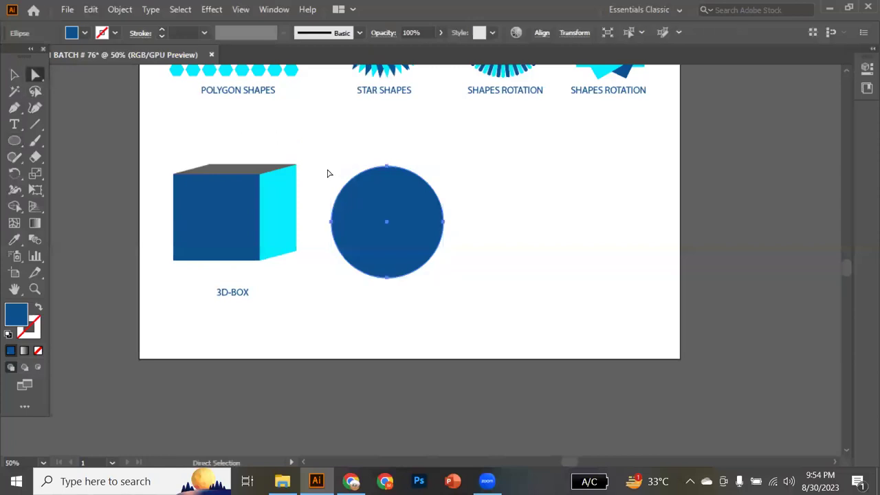
key("alt")
scroll(364, 178, "up", 3)
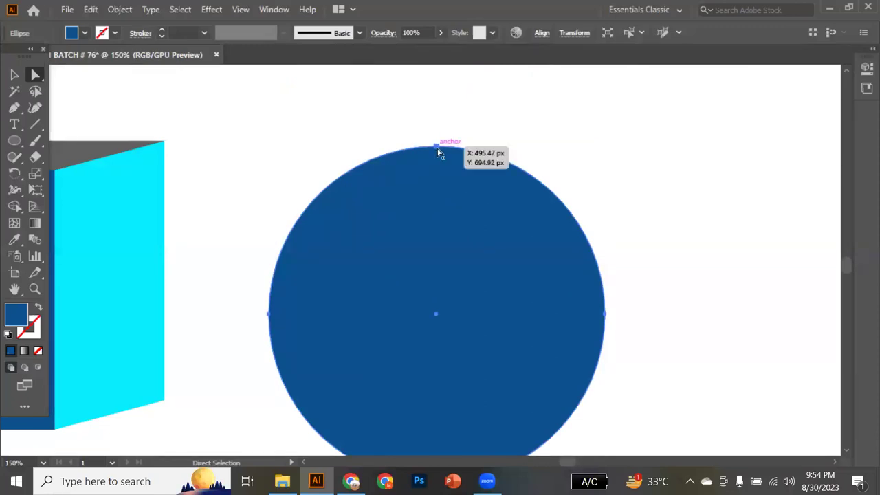
left_click(437, 147)
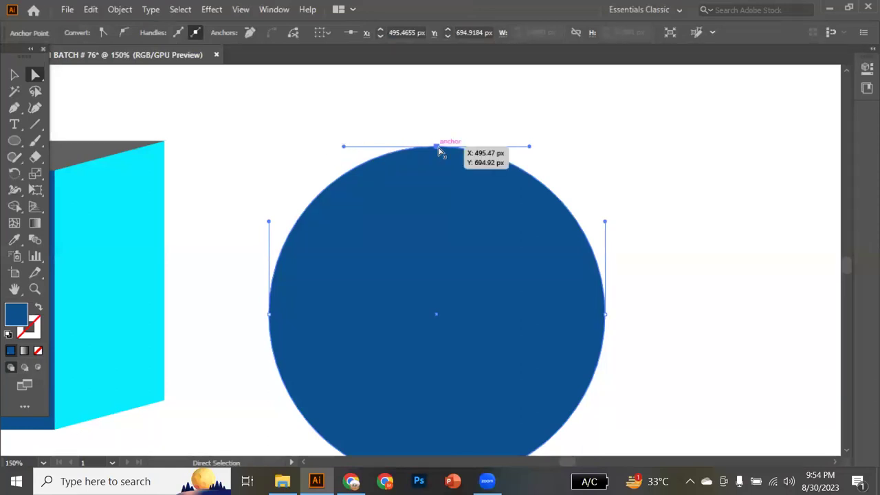
scroll(440, 151, "down", 2)
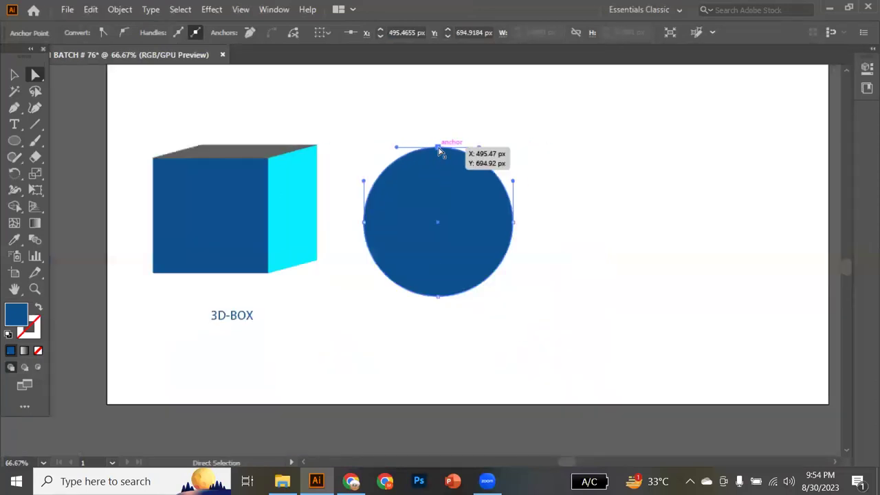
left_click_drag(440, 151, 440, 104)
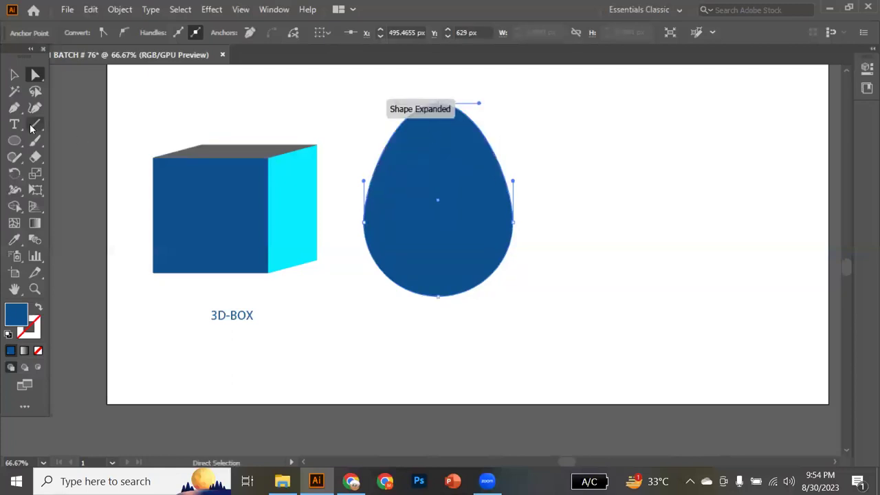
left_click(14, 74)
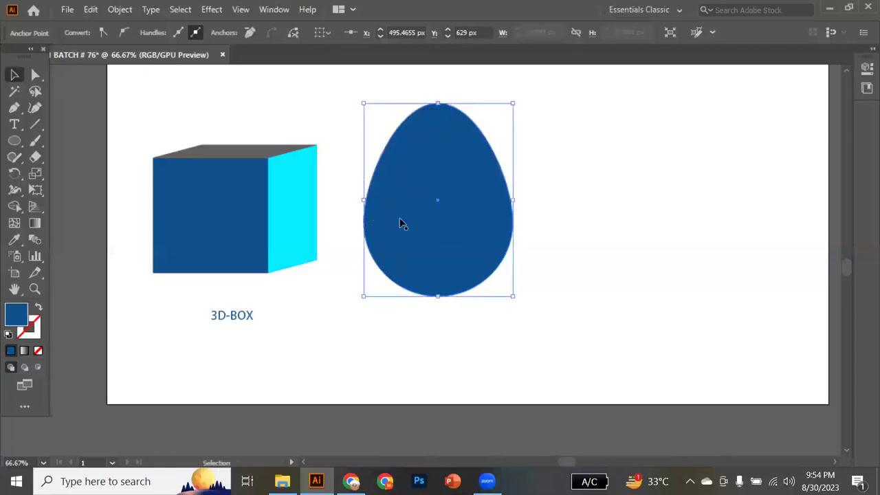
- Copy the egg twice to the right in an evenly spaced row and scale all three down to fit within the artboard
scroll(403, 223, "right", 5)
left_click_drag(285, 224, 426, 228)
key("a")
key("v")
key("ctrl+d")
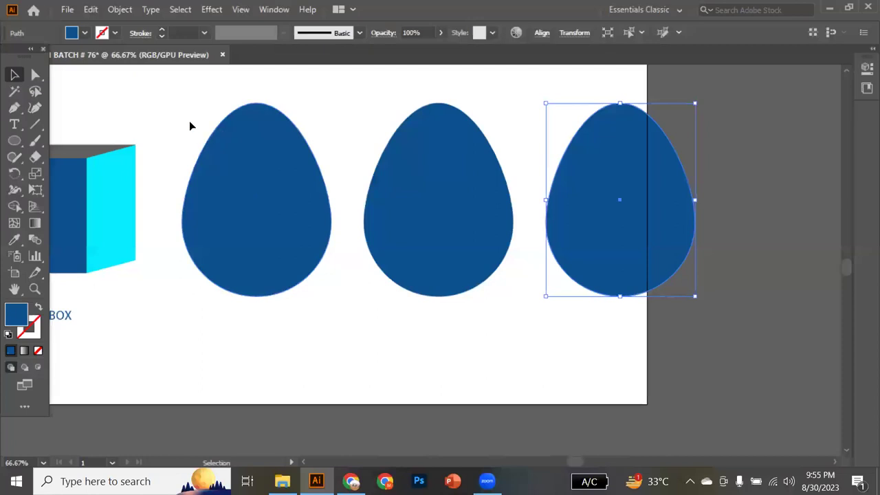
left_click_drag(191, 120, 626, 277)
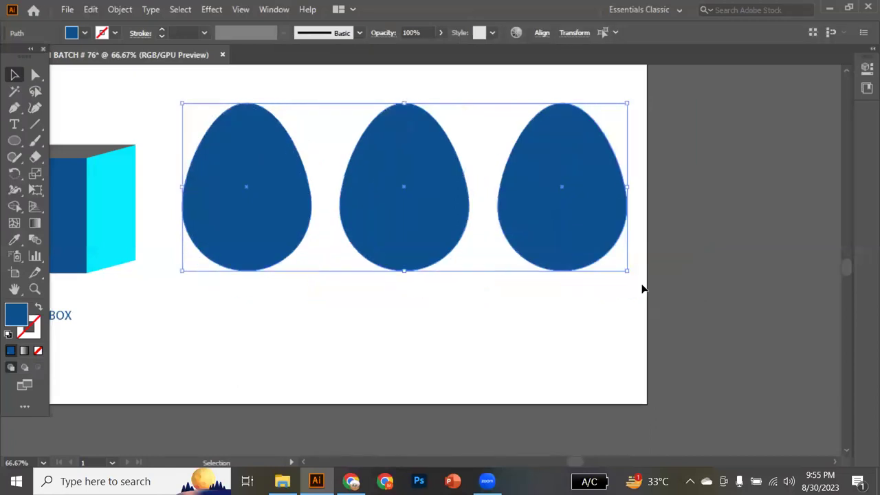
left_click(654, 341)
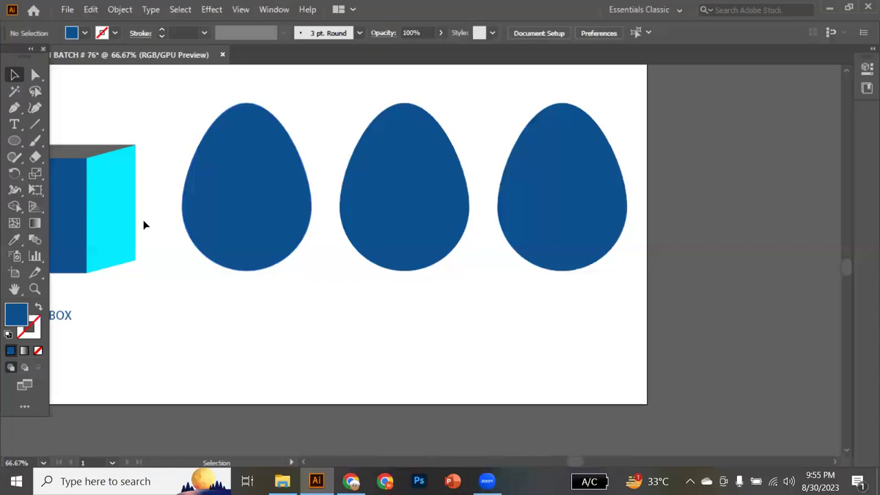
- Copy the 3D-BOX label to beneath the first egg and replace the copy's text with ERASER TOOL
left_click_drag(69, 321, 237, 305)
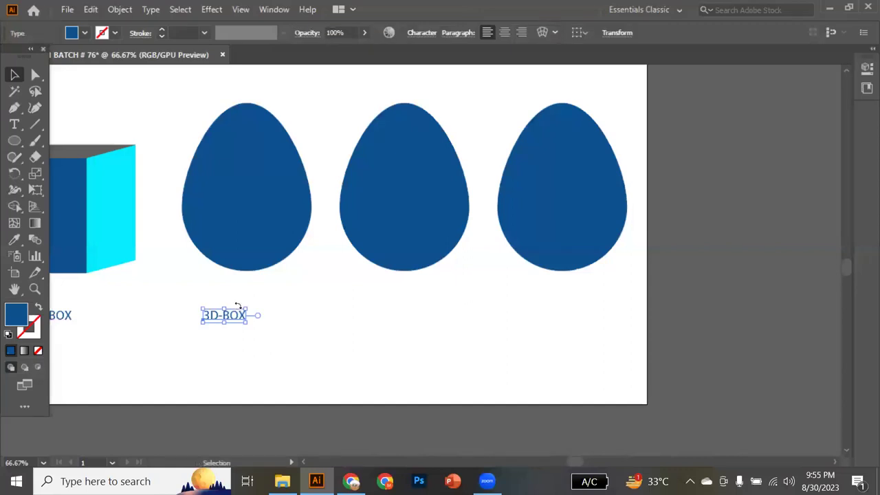
double_click(240, 311)
left_click_drag(243, 315, 198, 313)
type("ES")
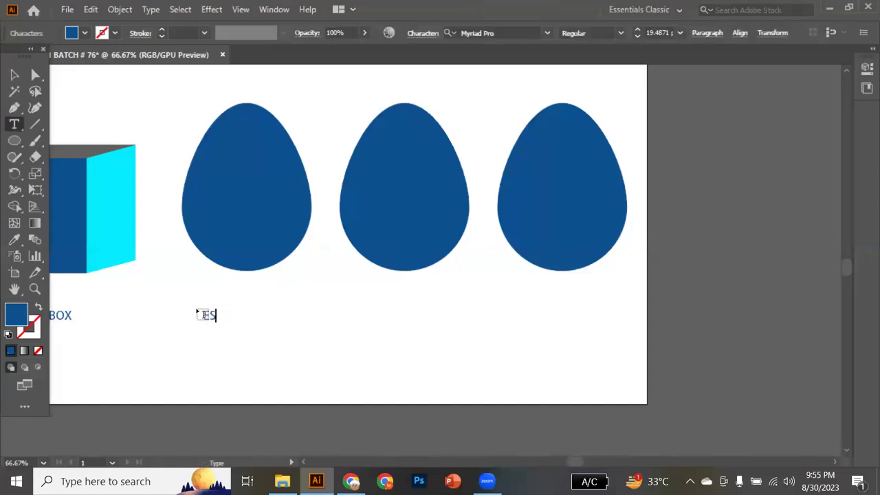
key("BackSpace")
type("RASER TOOL ")
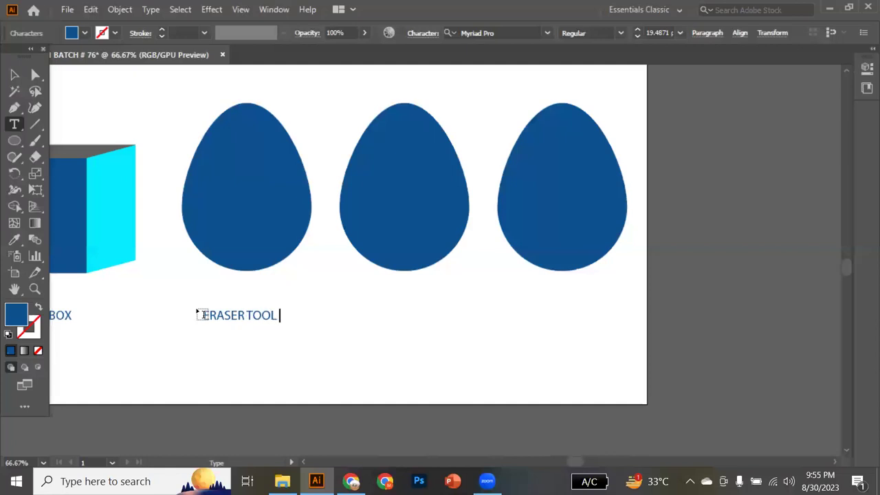
- Complete the label's first line with "BIG- ]" and add a second line reading "ERASER TOOL SMALL- ["
type("BIG- 1ESA")
key("BackSpace")
key("BackSpace")
type("RASER T")
type("OL")
key("BackSpace")
type("OL")
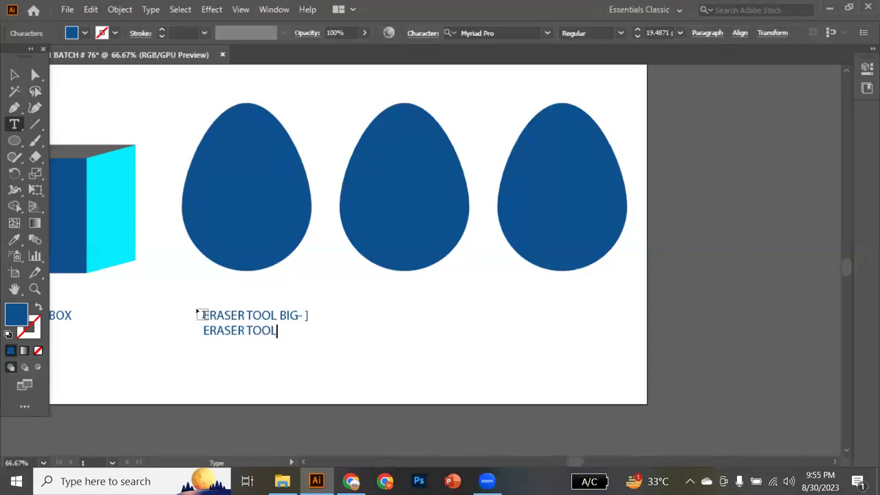
type(" SMALL- [")
left_click(14, 74)
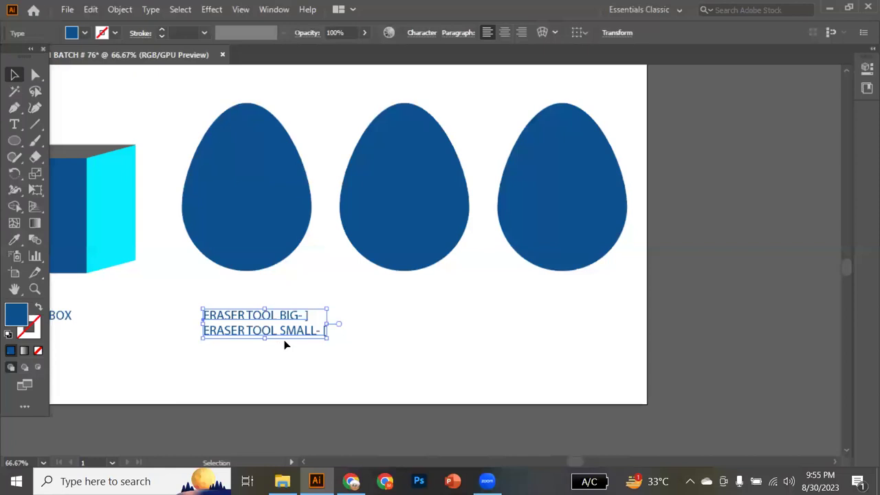
- Erase a thin zigzag crack across the upper part of the first egg with the Eraser tool
left_click(232, 240)
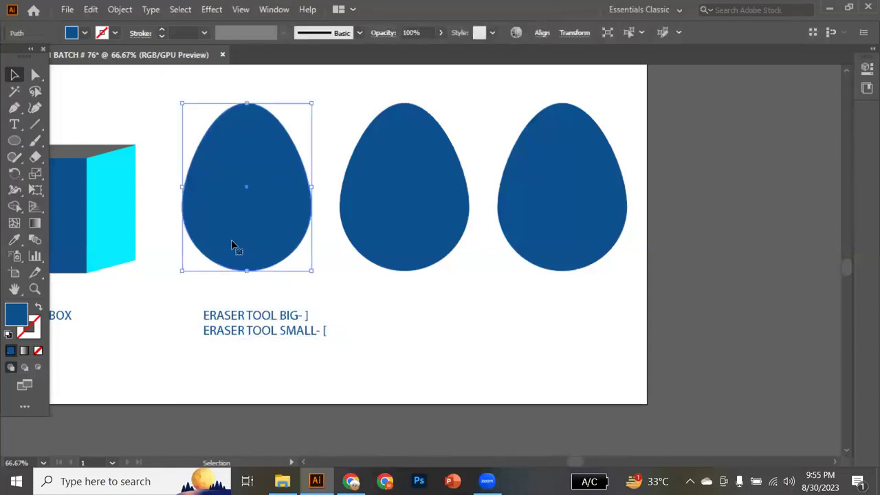
left_click(36, 159)
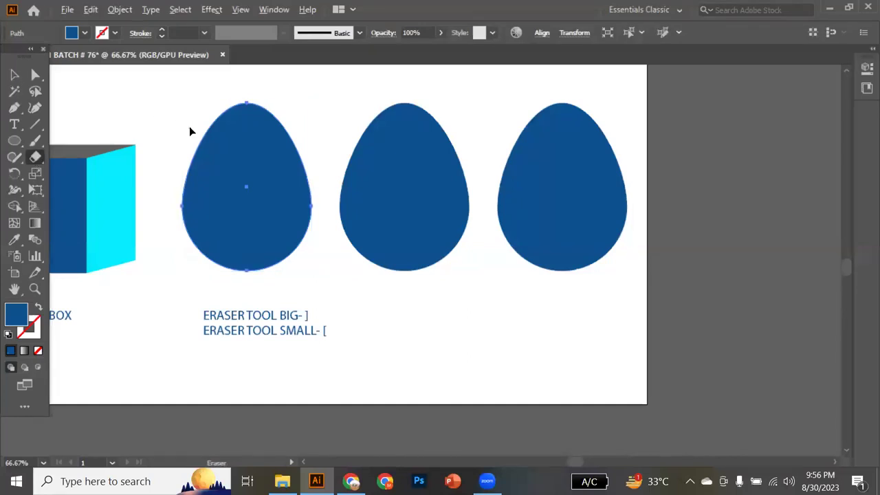
scroll(189, 126, "up", 3)
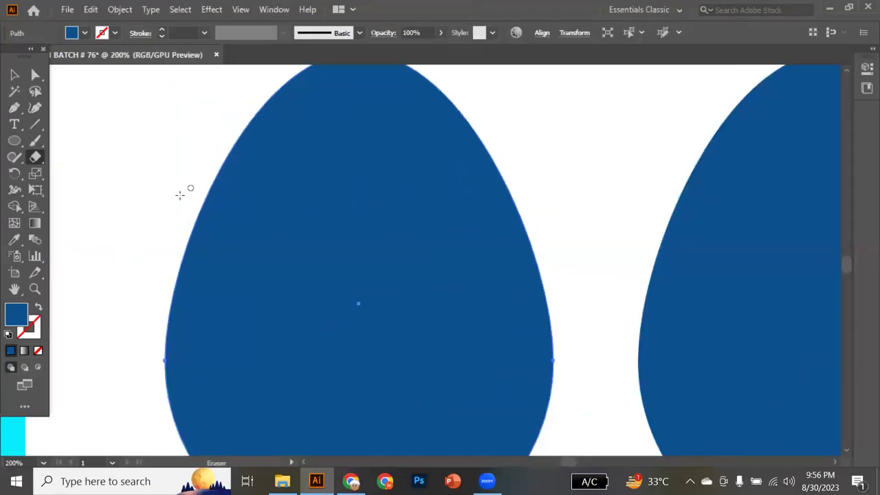
scroll(172, 207, "down", 2)
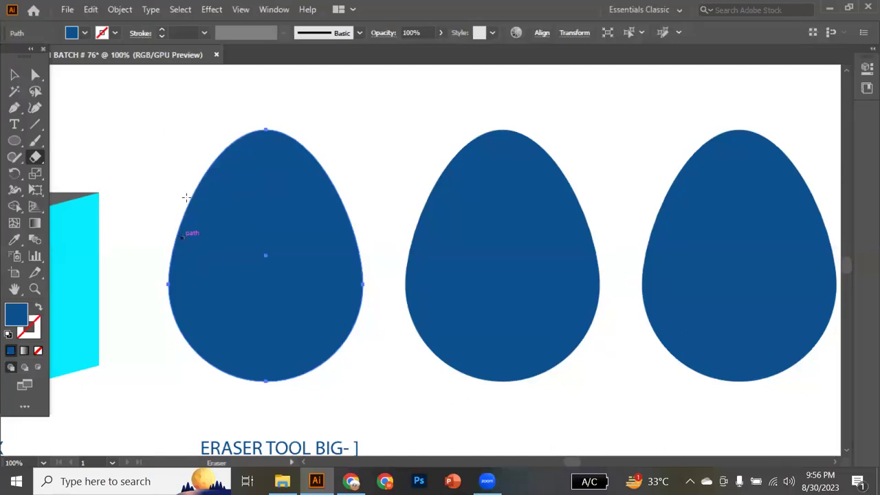
mouse_move(179, 204)
left_mouse_down()
mouse_move(198, 223)
mouse_move(205, 187)
mouse_move(215, 219)
mouse_move(218, 178)
mouse_move(218, 211)
mouse_move(231, 180)
left_mouse_up()
mouse_move(253, 225)
left_mouse_down()
mouse_move(260, 182)
mouse_move(281, 225)
mouse_move(284, 184)
mouse_move(311, 220)
mouse_move(315, 193)
mouse_move(351, 221)
left_mouse_up()
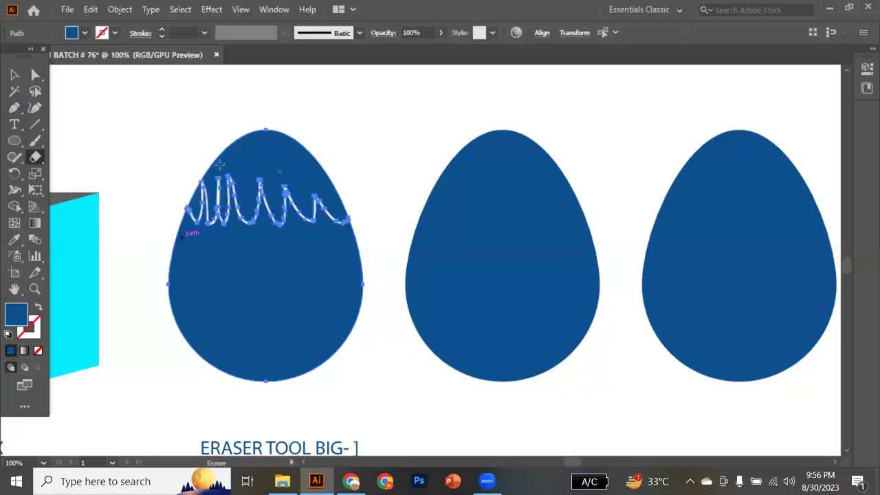
key("v")
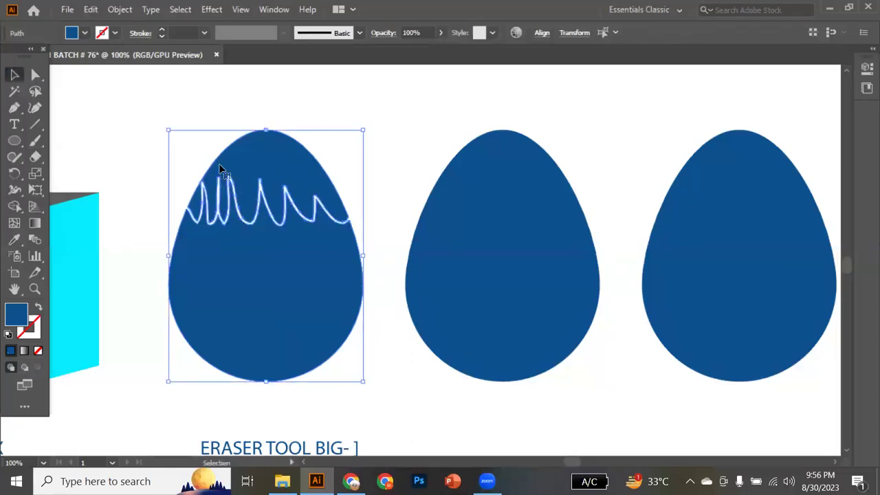
- Move the first egg's separated top piece straight up a little to open the crack
left_click(348, 184)
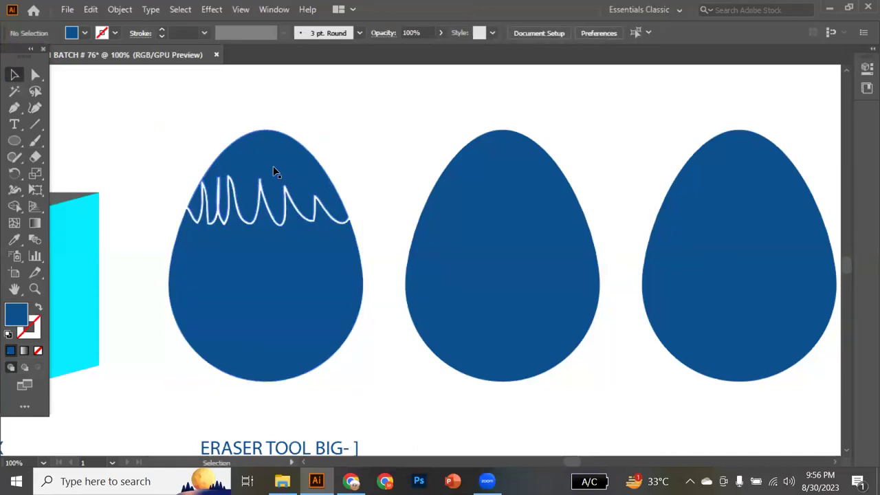
left_click_drag(274, 156, 275, 134)
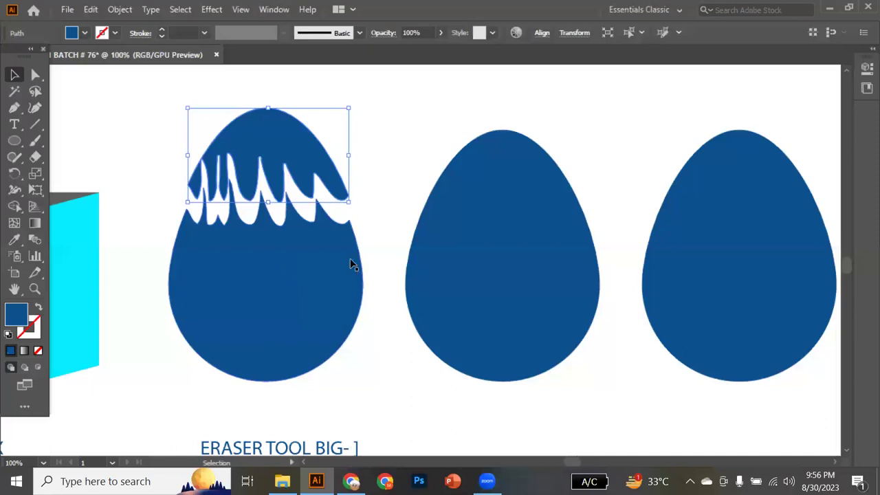
left_click(390, 255)
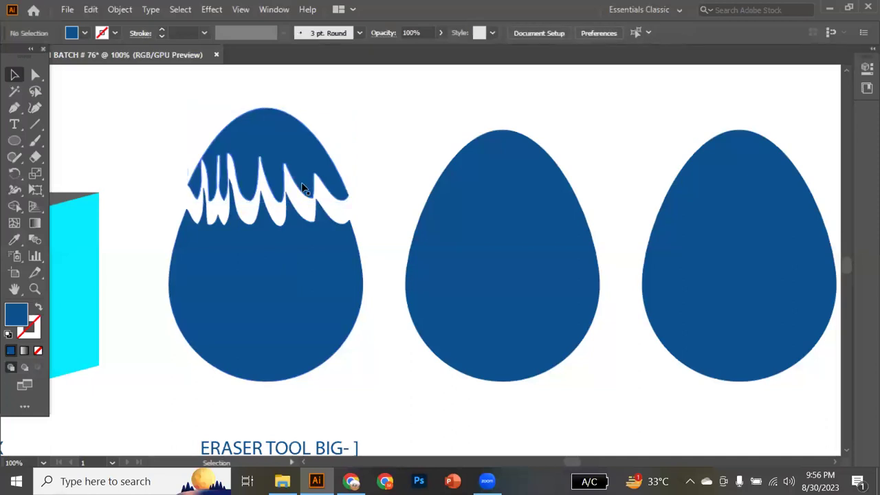
- Draw a small circle, color it with the box's cyan, and place it enlarged in the middle of the first egg's crack
key("l")
left_click_drag(388, 115, 410, 133)
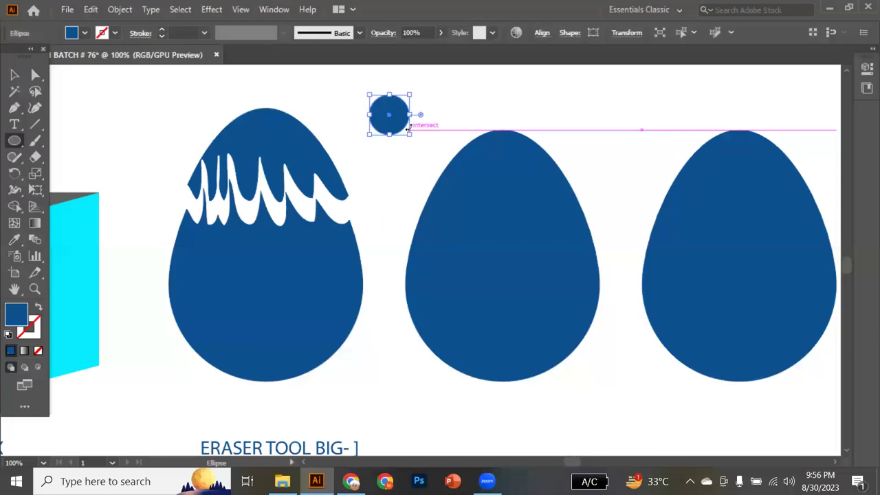
key("i")
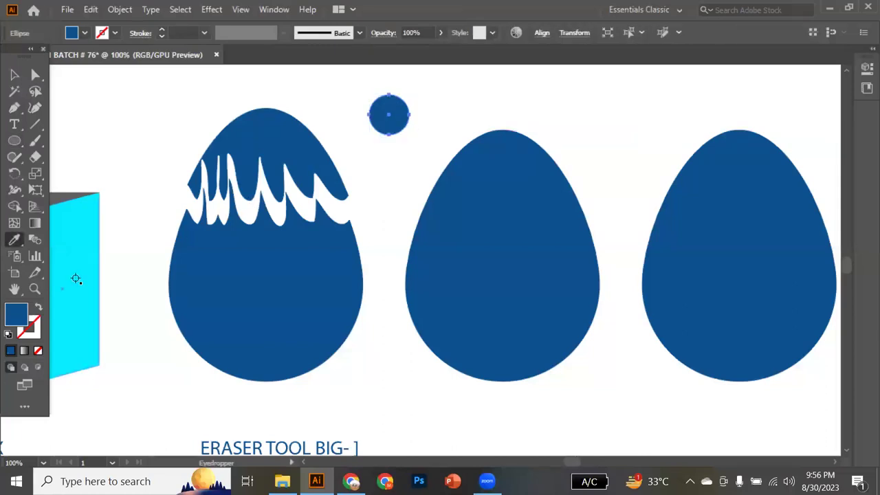
left_click(77, 283)
key("v")
left_click_drag(386, 119, 297, 242)
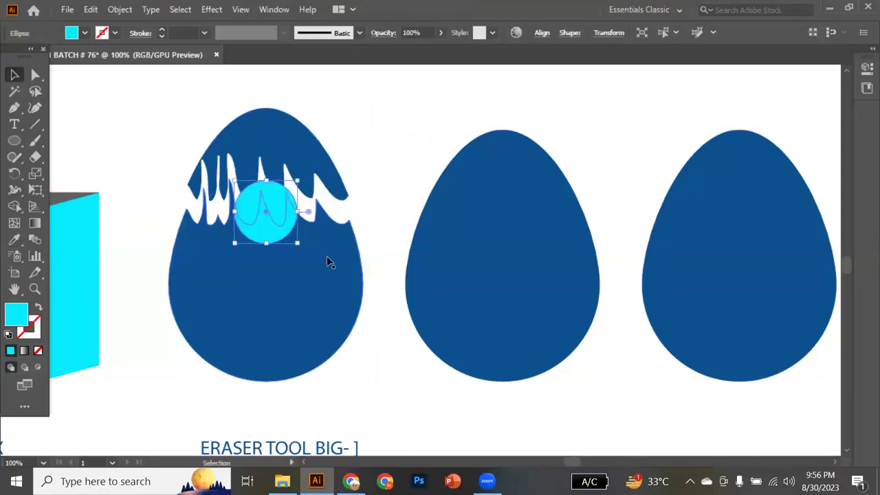
- Bring the first egg's lower shell to the front so it overlaps the cyan circle
left_click(346, 284)
key("a")
key("ctrl")
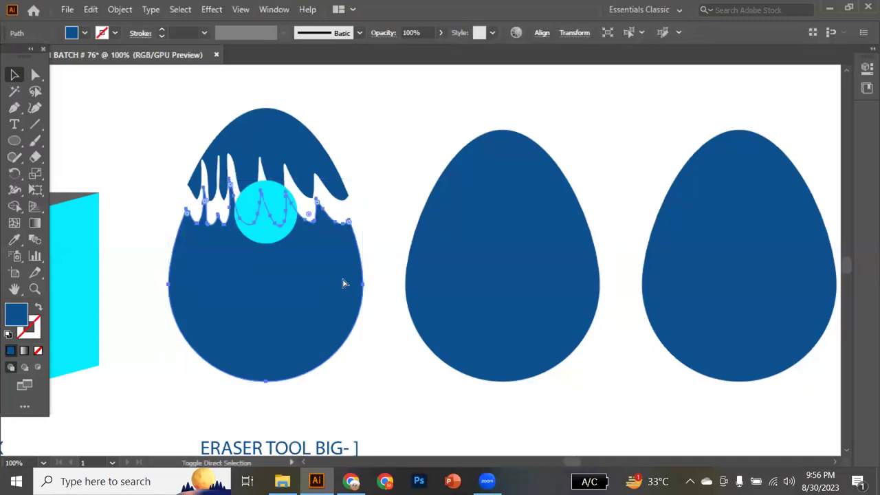
key("ctrl+shift+bracketright")
key("v")
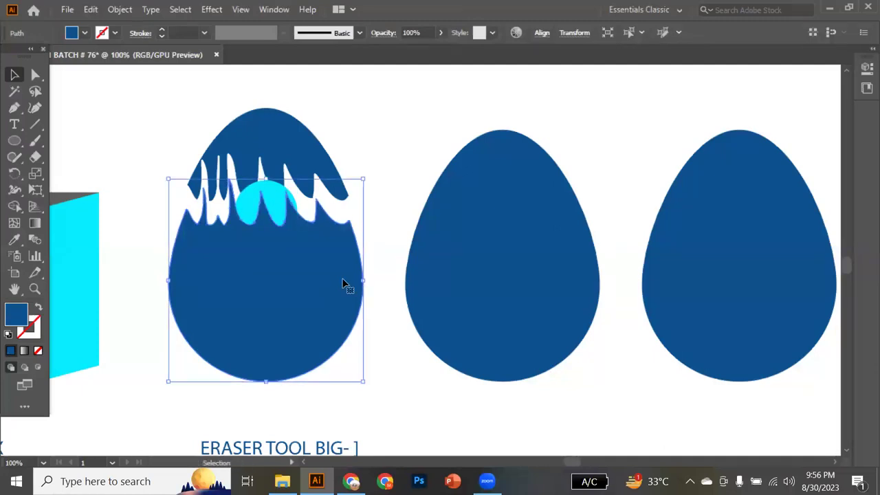
left_click(372, 252)
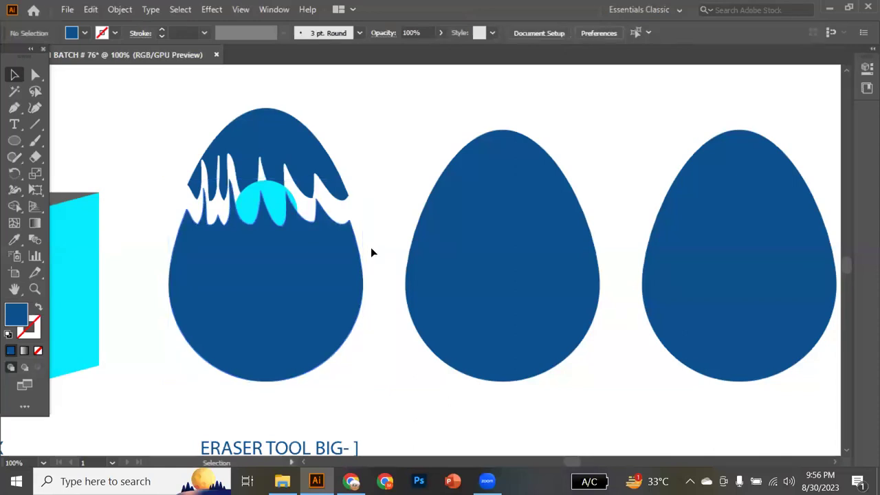
- Erase four thin wavy lines across the second egg, from its upper part down to its middle, with the Eraser tool
scroll(417, 252, "right", 2)
left_click(416, 253)
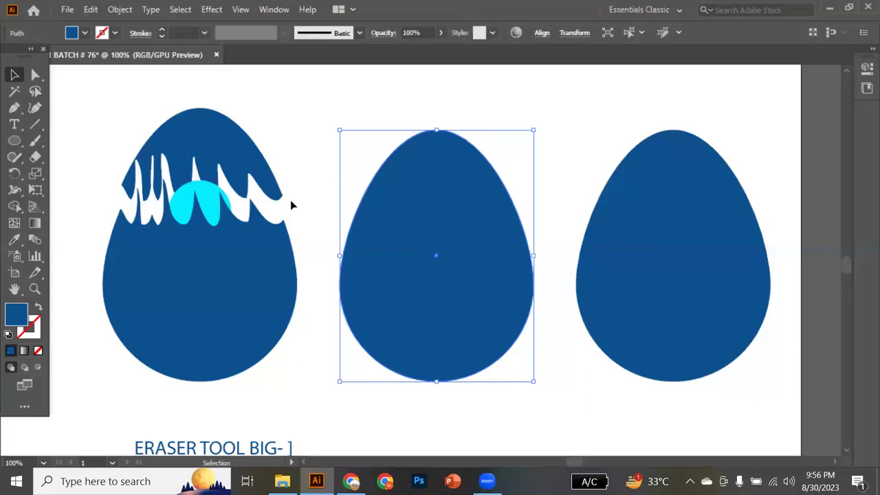
key("shift+e")
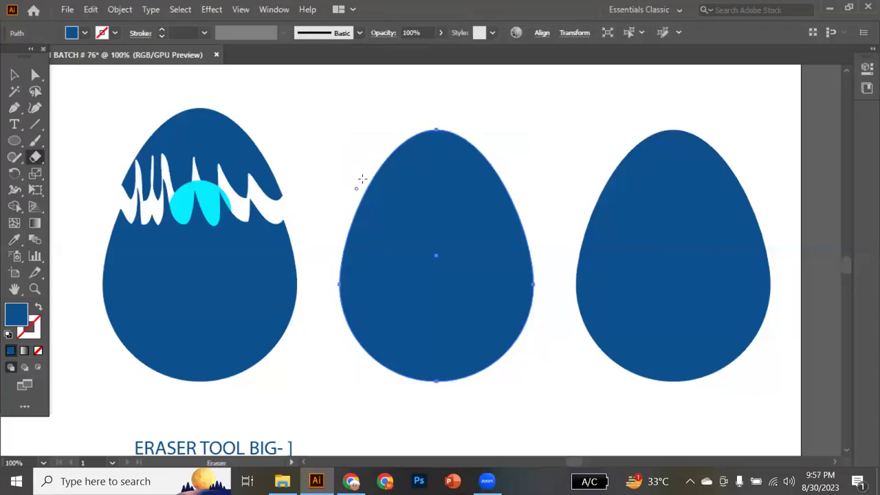
left_click_drag(366, 171, 506, 172)
mouse_move(348, 216)
left_mouse_down()
mouse_move(388, 199)
mouse_move(482, 206)
mouse_move(512, 197)
left_mouse_up()
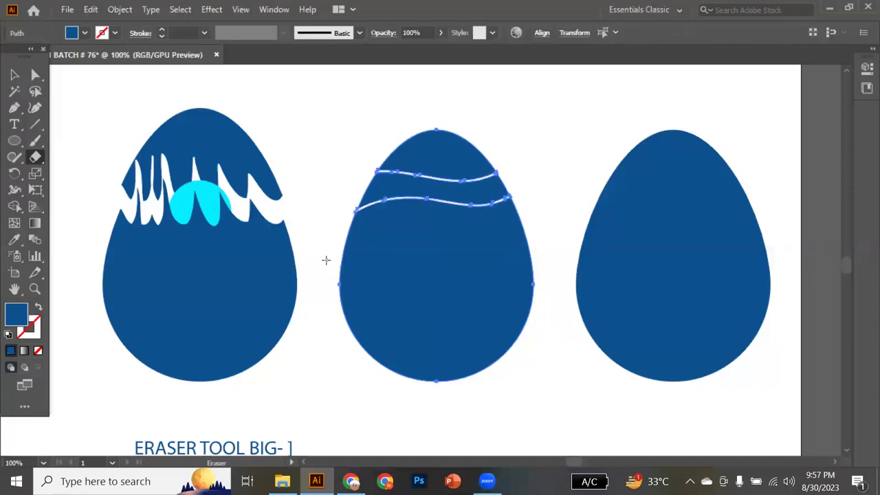
mouse_move(334, 255)
left_mouse_down()
mouse_move(465, 246)
mouse_move(556, 200)
left_mouse_up()
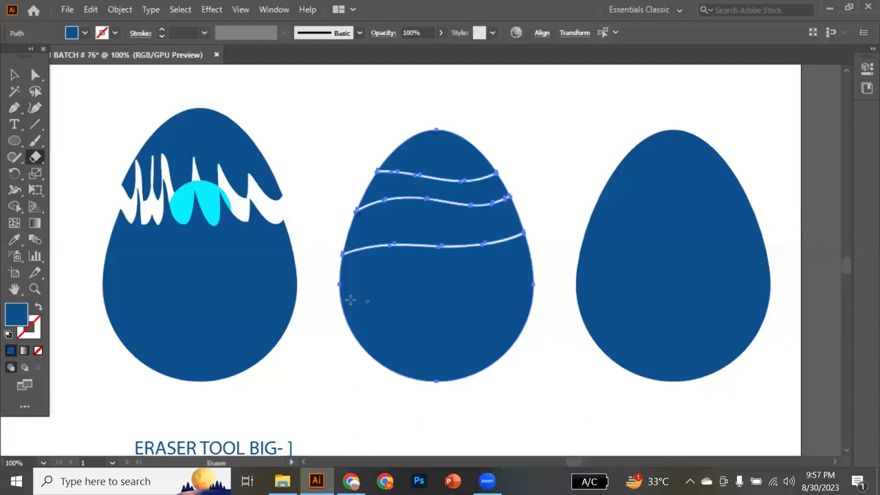
mouse_move(335, 297)
left_mouse_down()
mouse_move(354, 283)
mouse_move(517, 277)
mouse_move(546, 261)
left_mouse_up()
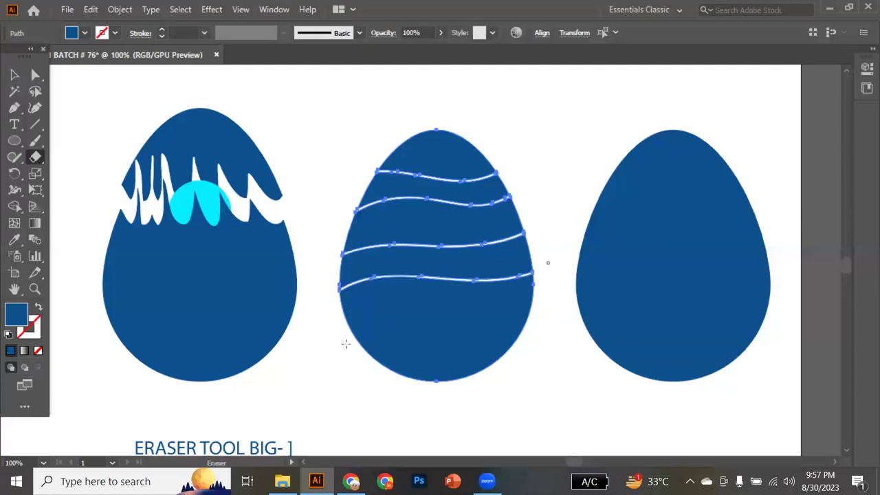
- Erase three thin curved lines through the second egg's lower part to divide it into separate pieces
mouse_move(355, 337)
left_mouse_down()
mouse_move(409, 302)
mouse_move(408, 276)
left_mouse_up()
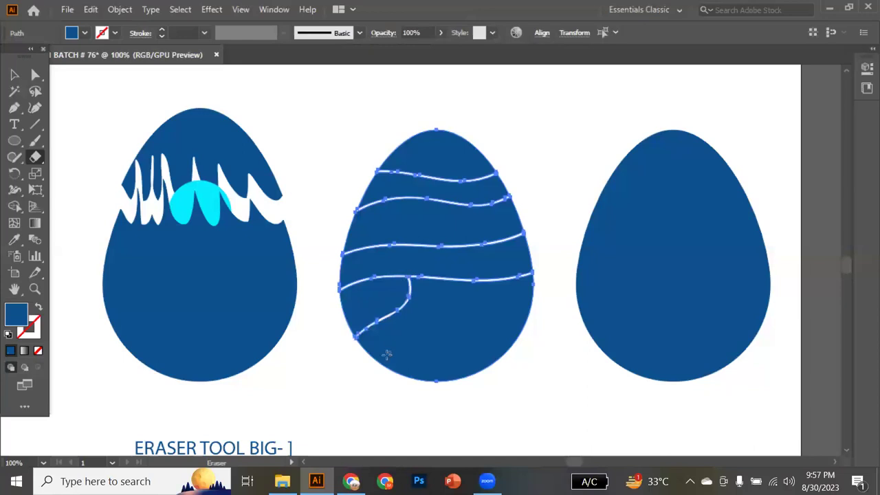
mouse_move(386, 371)
left_mouse_down()
mouse_move(403, 343)
mouse_move(468, 282)
left_mouse_up()
left_click_drag(509, 348, 430, 316)
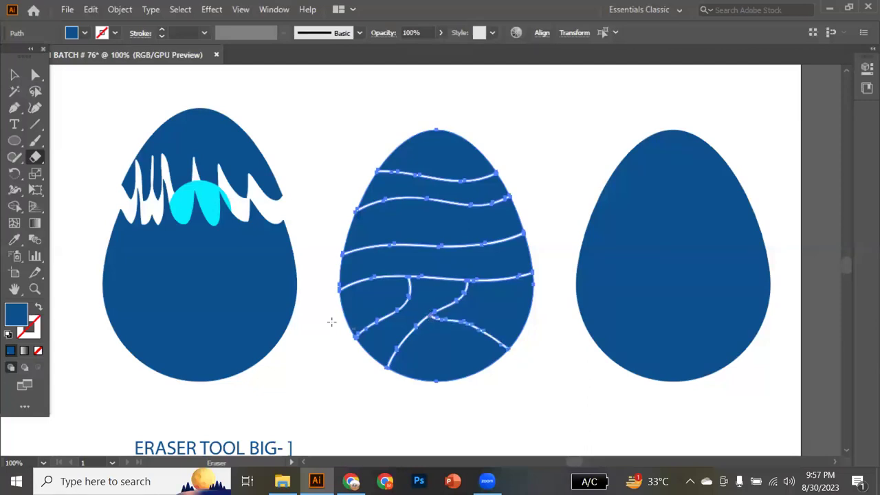
key("v")
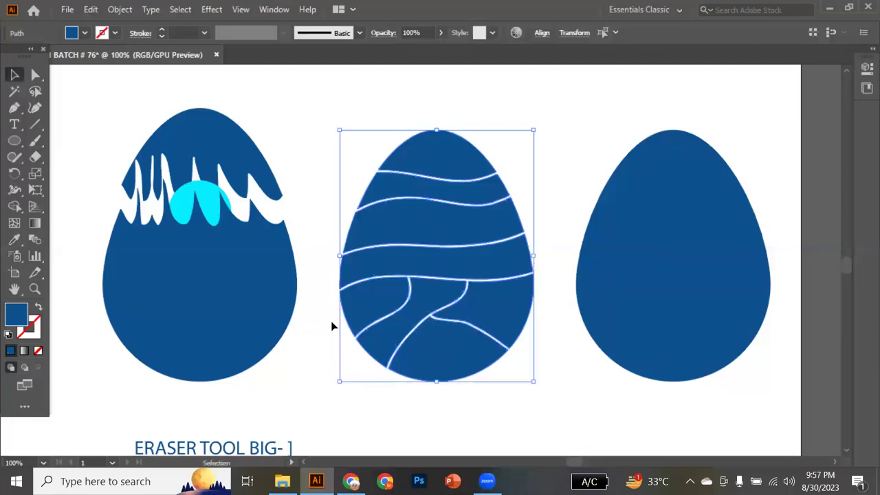
- Color the second egg's second and fourth bands and the two lower pieces adjoining the fourth band with the first egg's cyan
left_click(508, 181)
left_click(447, 165)
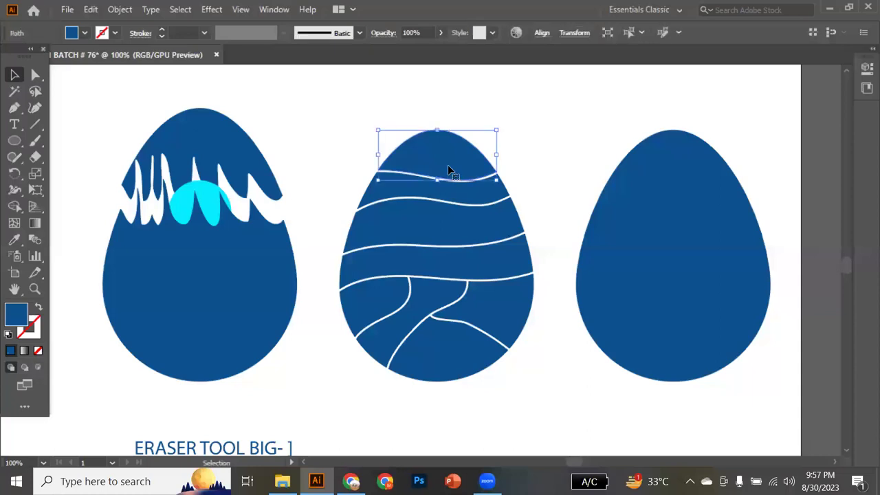
left_click(549, 190)
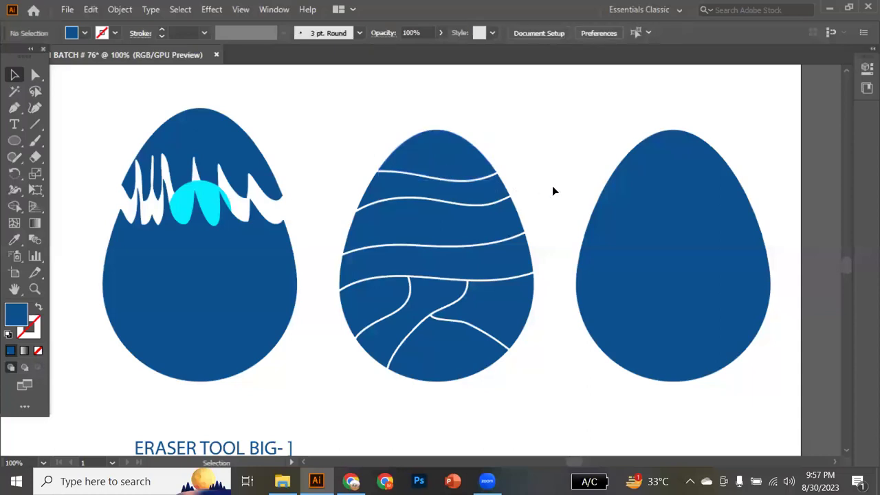
left_click(492, 197)
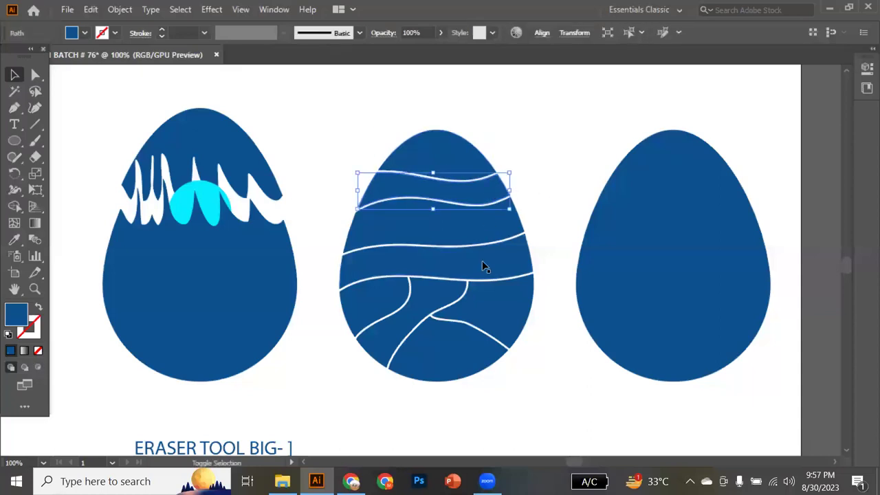
left_click(471, 278, "shift")
left_click(412, 315, "shift")
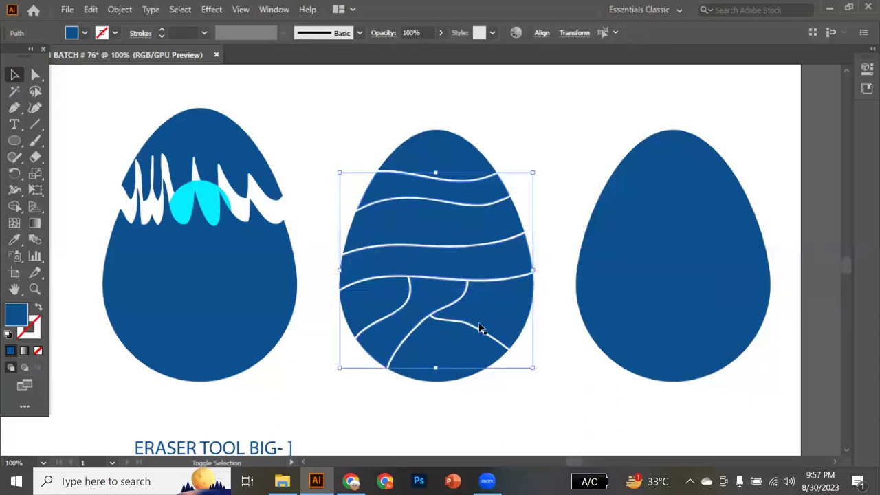
left_click(485, 328, "shift")
key("i")
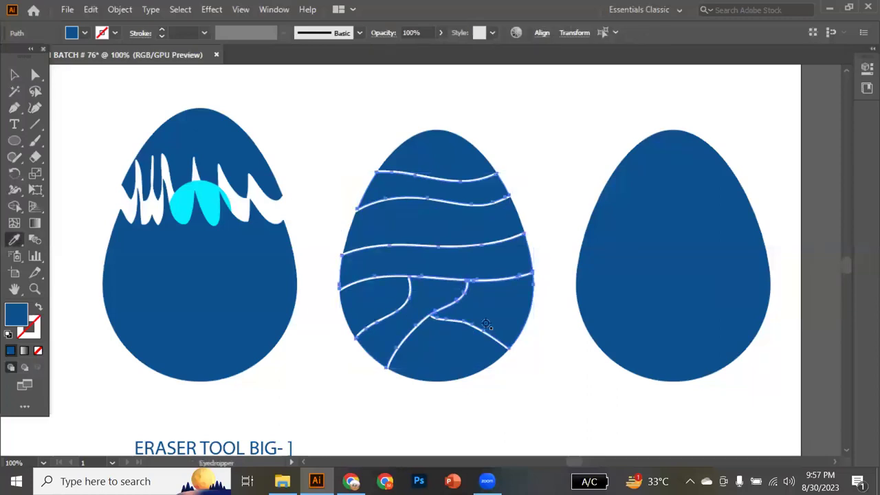
left_click(182, 201)
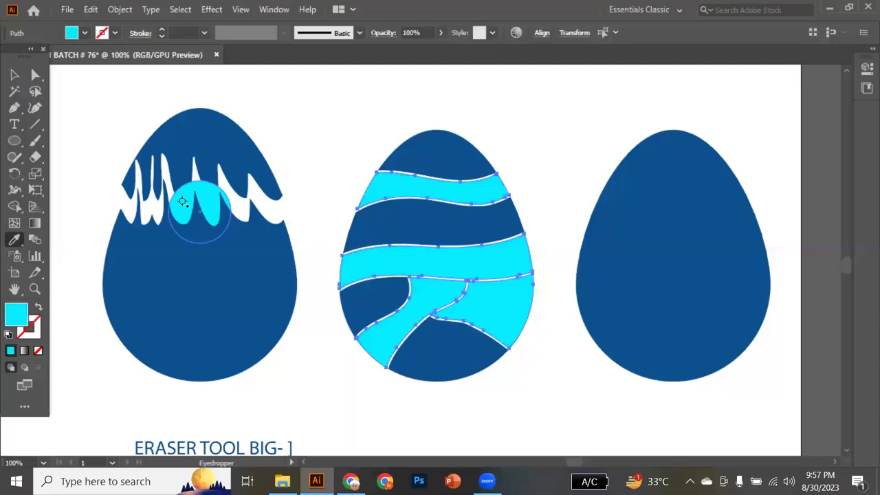
key("v")
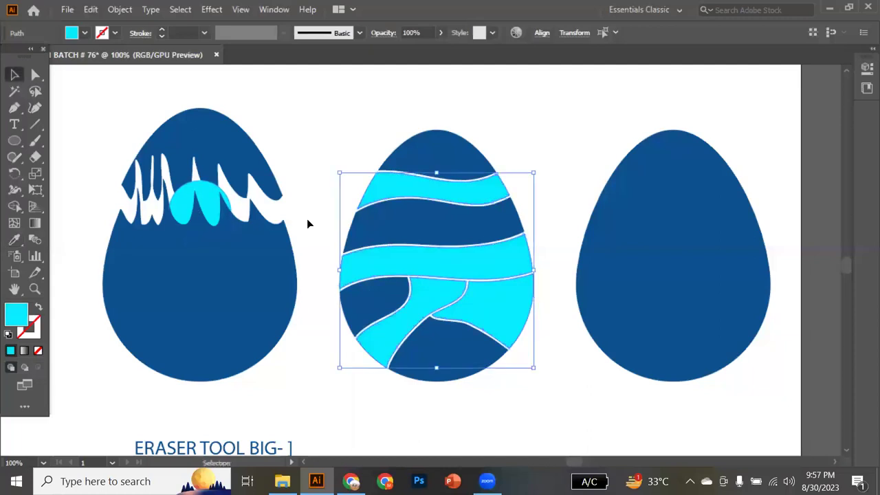
left_click(314, 143)
- Copy the spiky ring of the star shape onto the third egg's lower part and send it behind the egg
scroll(568, 238, "right", 5)
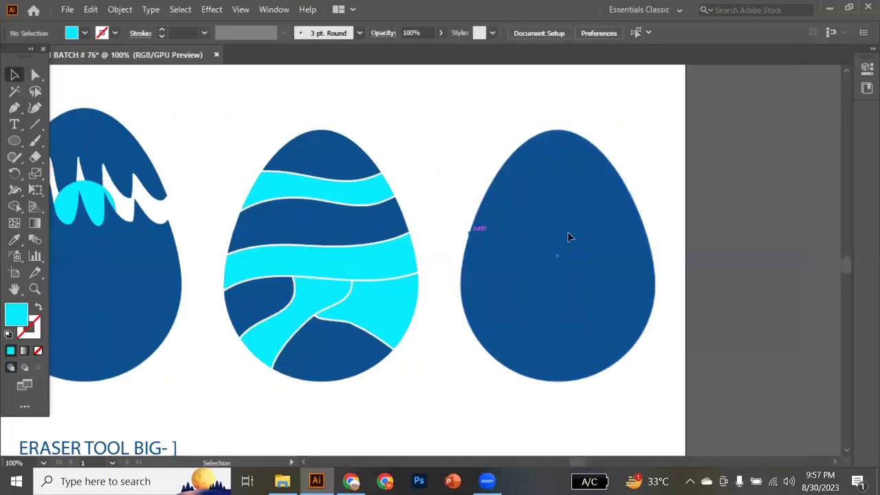
scroll(568, 237, "down", 2)
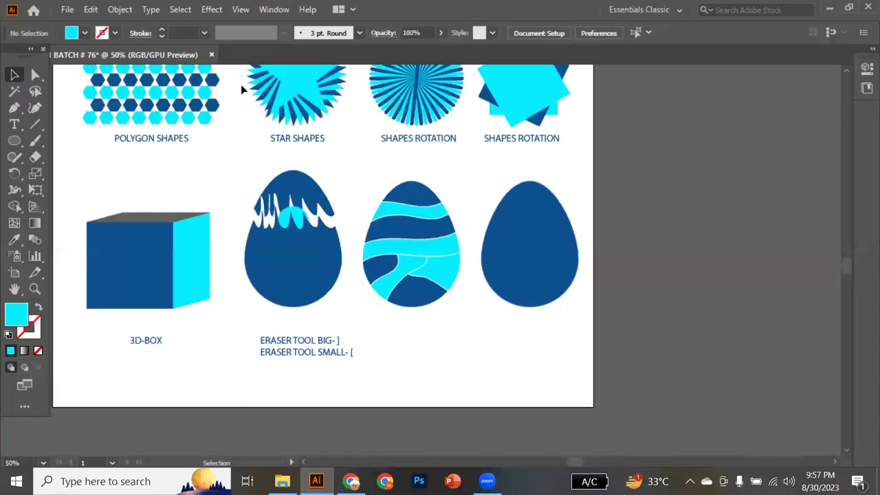
left_click(318, 118)
left_click_drag(319, 118, 537, 307)
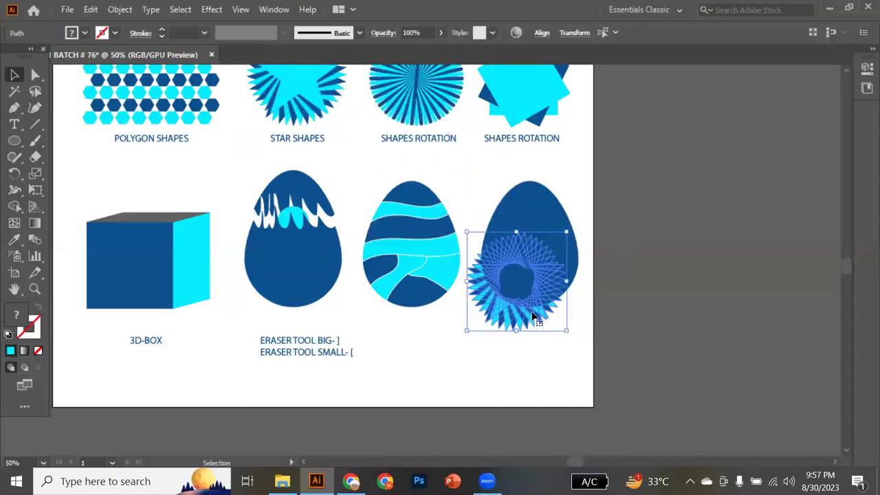
key("ctrl+shift+bracketleft")
left_click(579, 350)
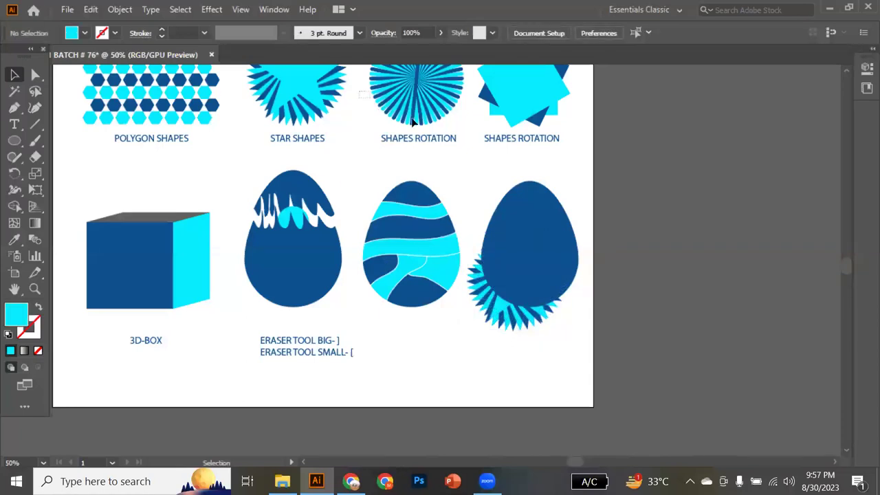
left_click(440, 121)
left_click_drag(424, 110, 600, 234)
key("ctrl+z")
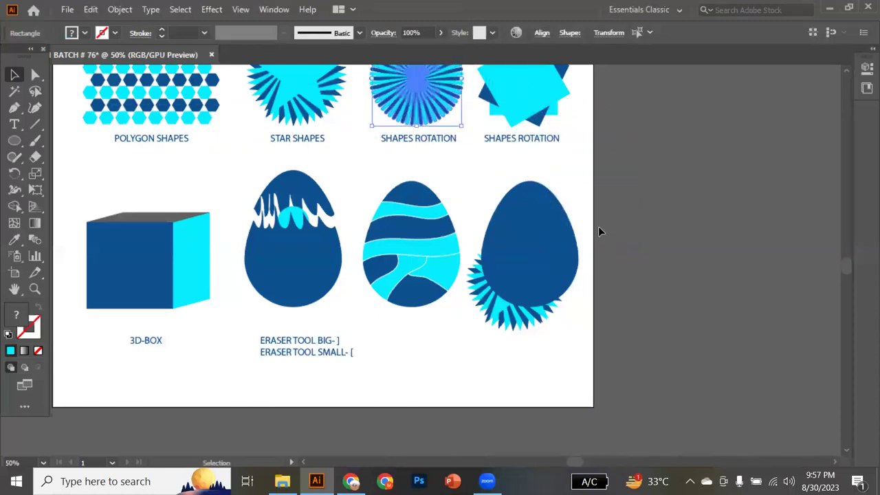
- Copy the complete striped rotation circle to the artboard's right edge, above and beside the third egg
scroll(486, 138, "up", 1)
scroll(485, 137, "up", 1)
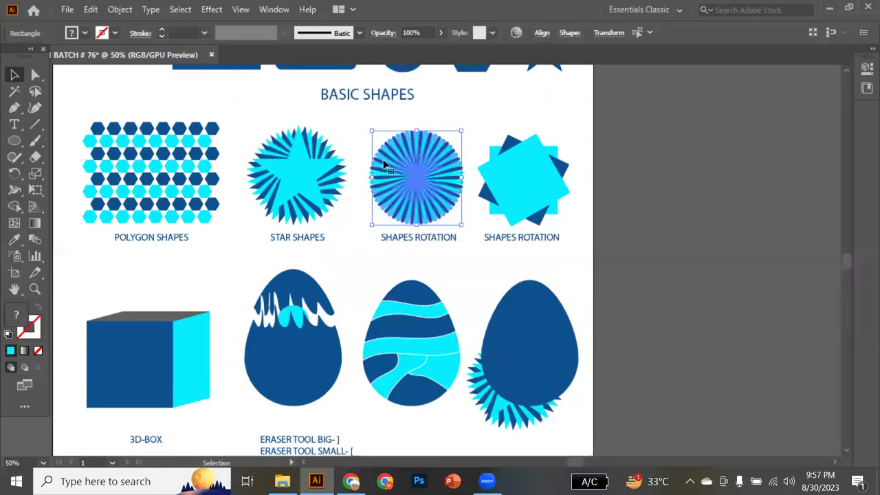
left_click_drag(356, 141, 454, 225)
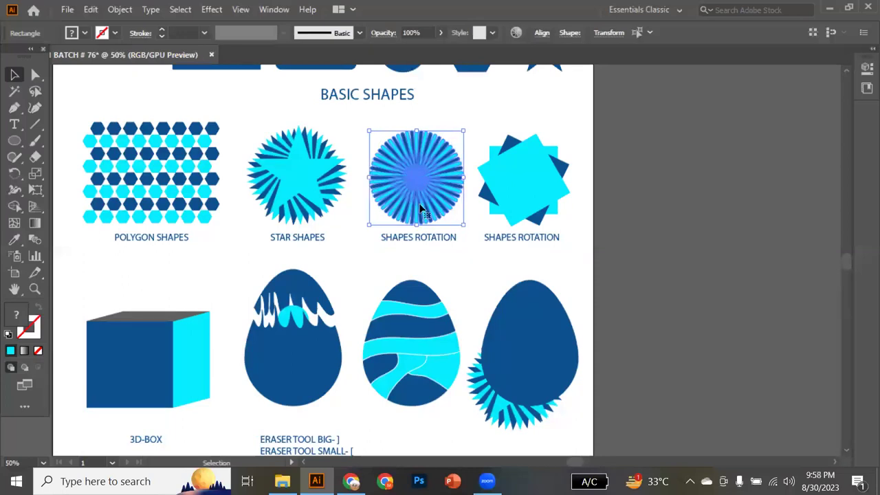
left_click_drag(409, 194, 553, 270)
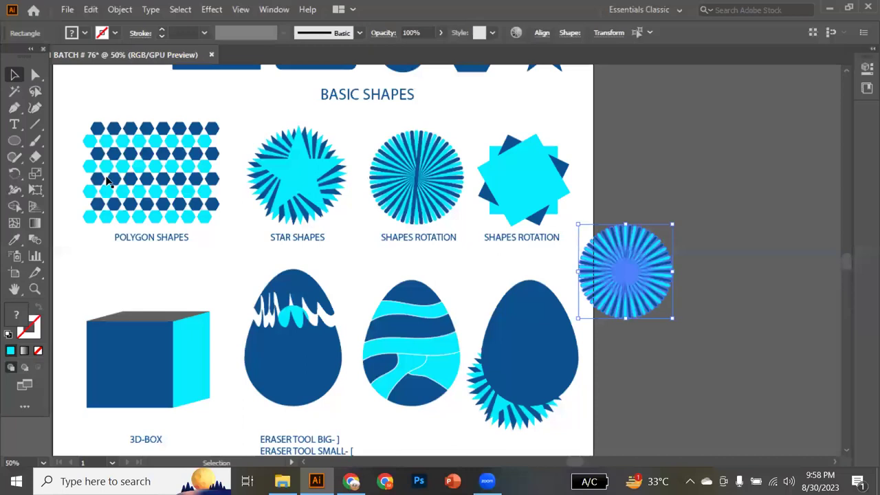
- Enlarge the eraser and cut a round notch out of the third egg's upper right edge
left_click(36, 158)
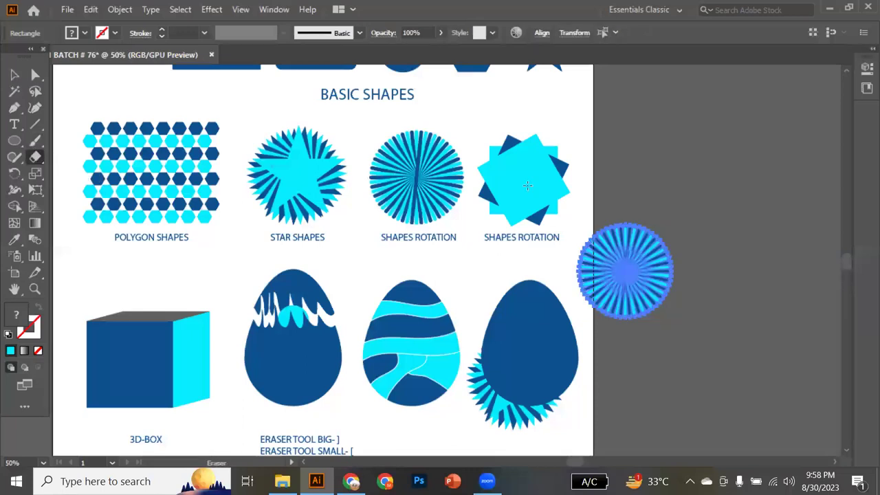
left_click(36, 124)
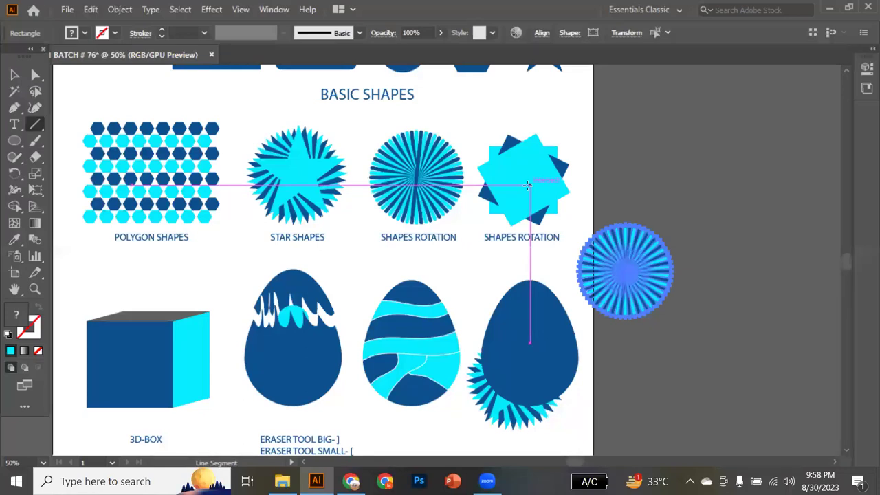
left_click(36, 157)
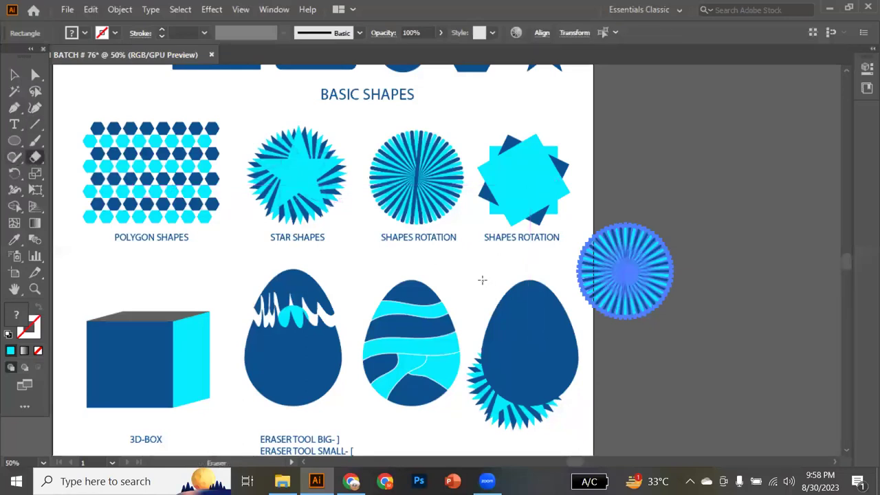
key("bracketright")
key("bracketright")
key("bracketright")
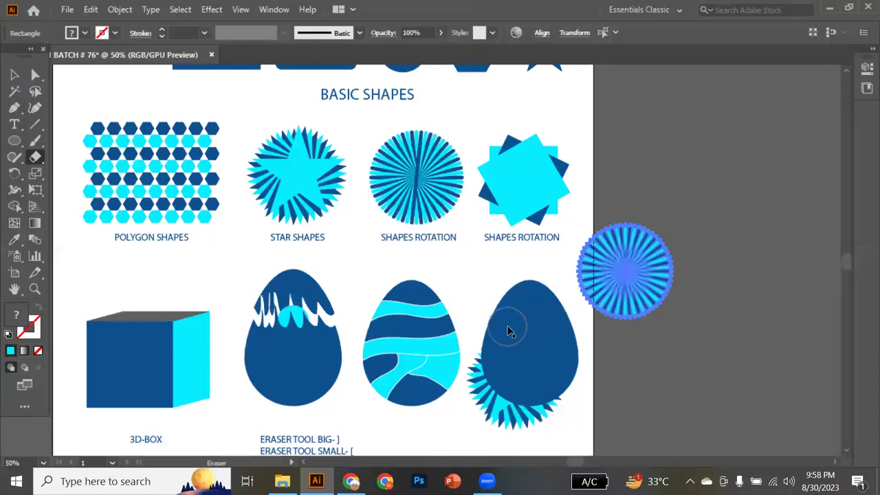
key("v")
left_click(523, 350)
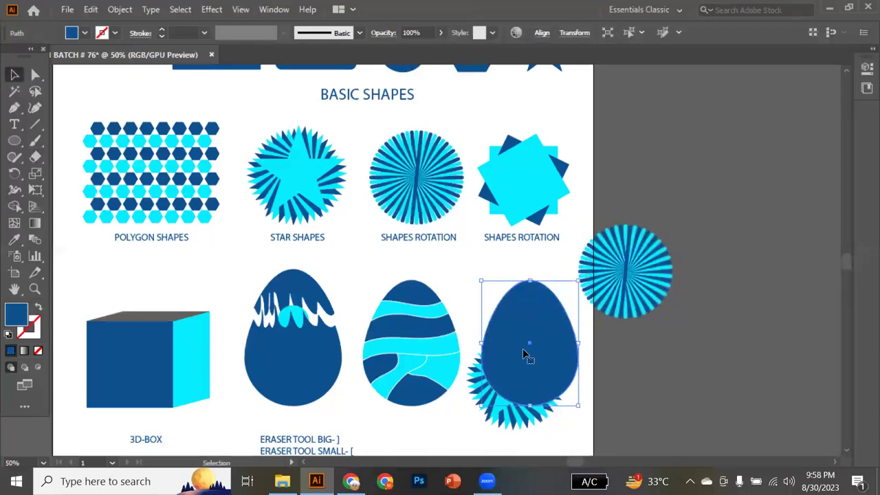
key("shift+e")
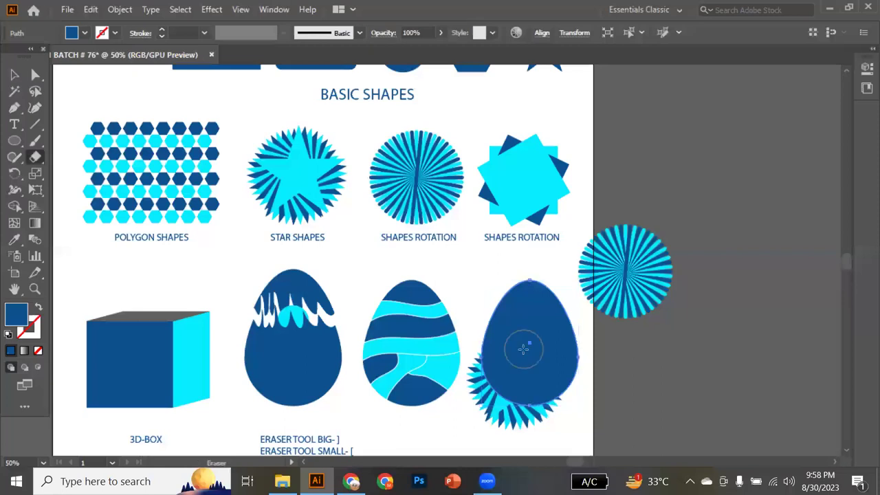
left_click(555, 306)
key("v")
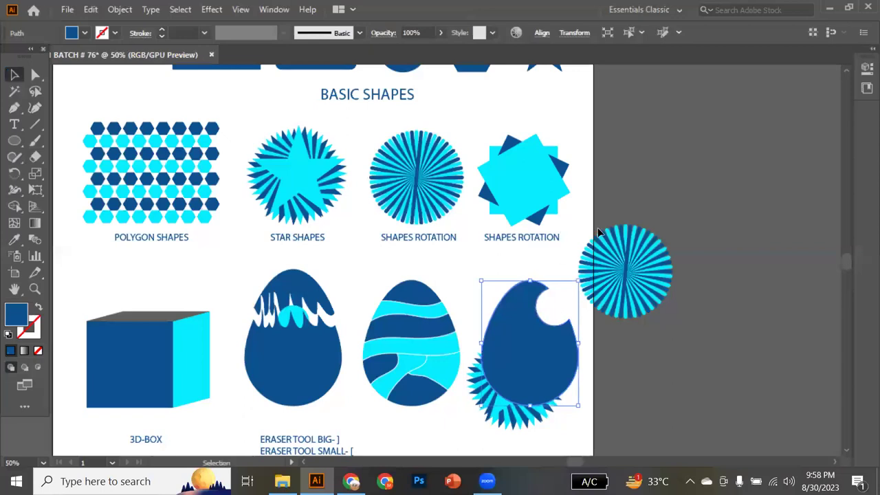
- Shrink the copied striped circle and place it inside the third egg's round notch
left_click(635, 277)
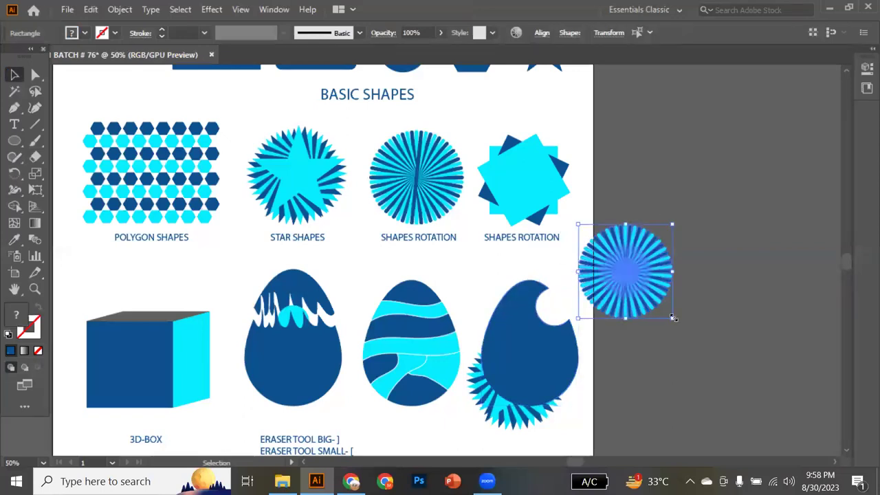
left_click_drag(674, 316, 581, 306)
left_click(596, 296)
- Draw a rectangle covering the whole artboard from corner to corner
scroll(466, 283, "down", 2)
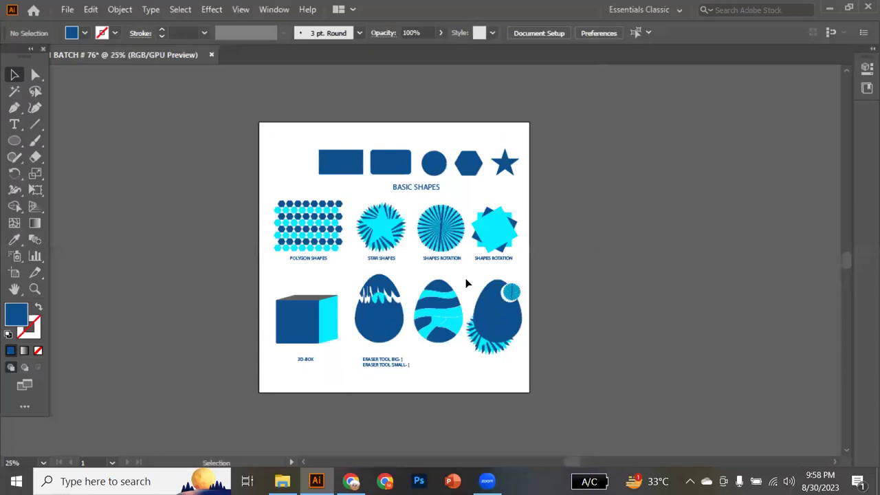
scroll(475, 286, "down", 2)
scroll(475, 286, "up", 1)
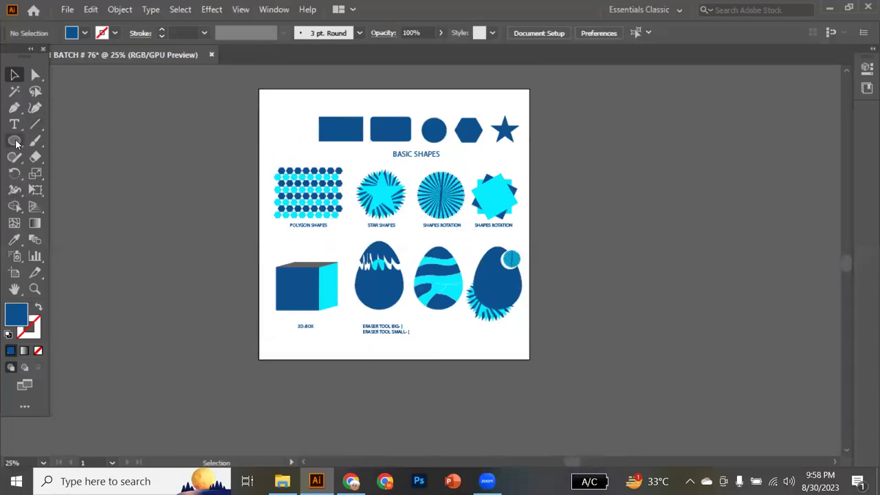
left_click(16, 142)
left_click(66, 138)
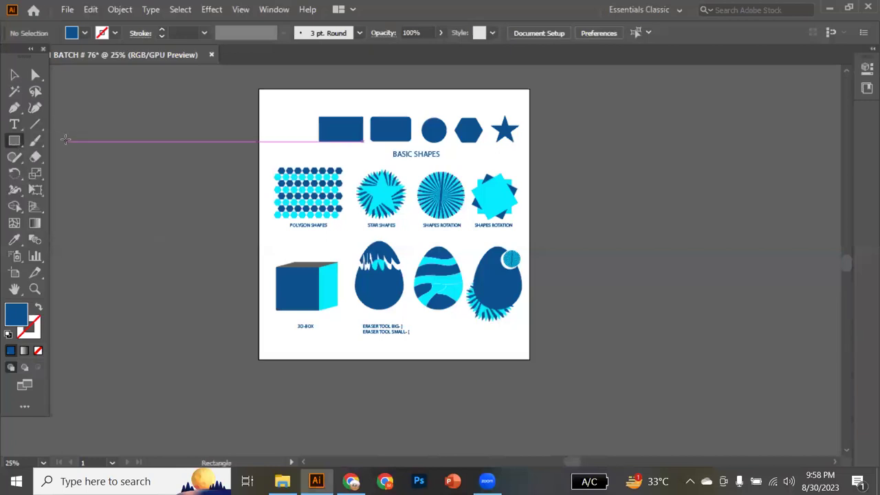
left_click_drag(259, 89, 529, 358)
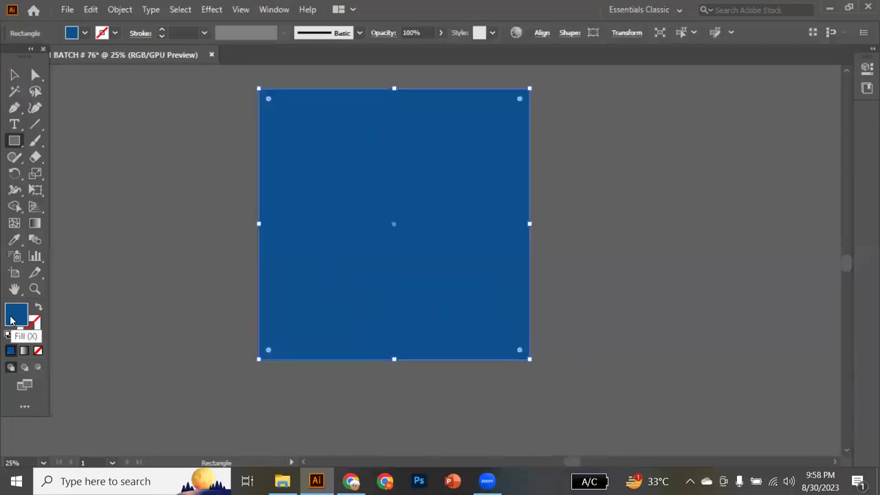
- Set both the stroke and the fill of the artboard-sized rectangle to None
left_click(33, 329)
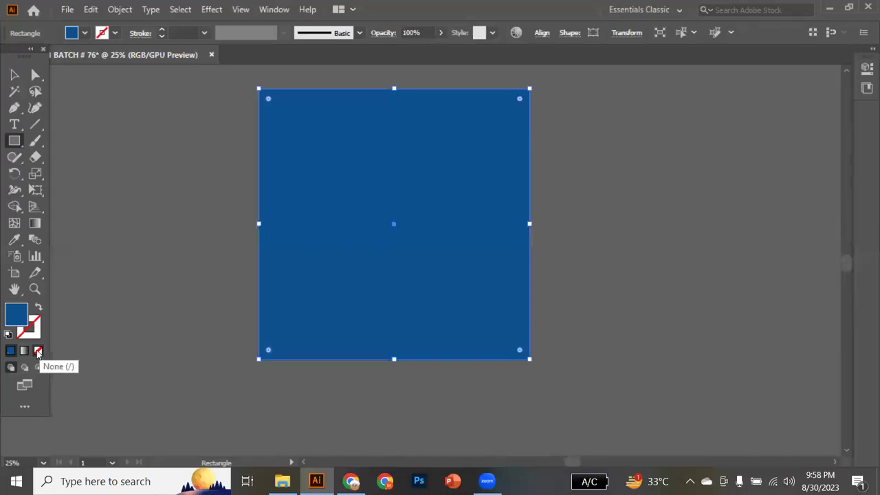
left_click(38, 351)
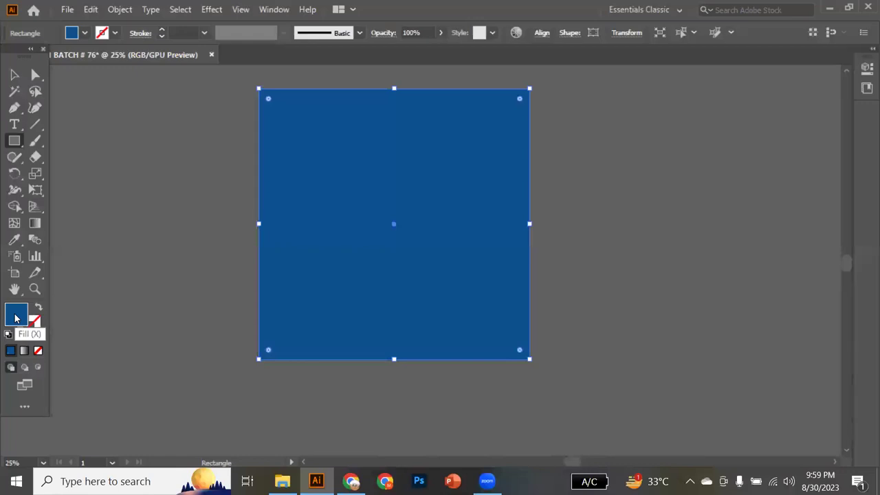
left_click(38, 351)
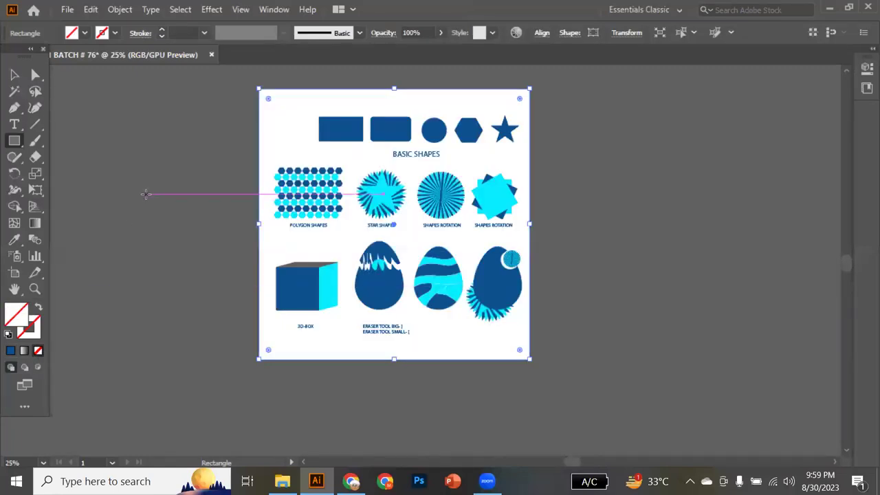
left_click(16, 77)
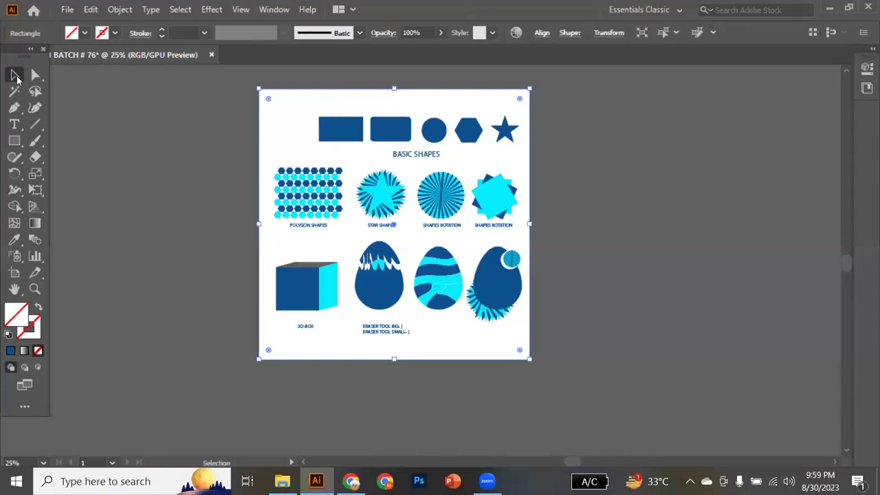
- Save the document as LECTURE # 1 BATCH # 76 in Adobe Illustrator (*.AI) format with the Illustrator 2020 version options
left_click(68, 10)
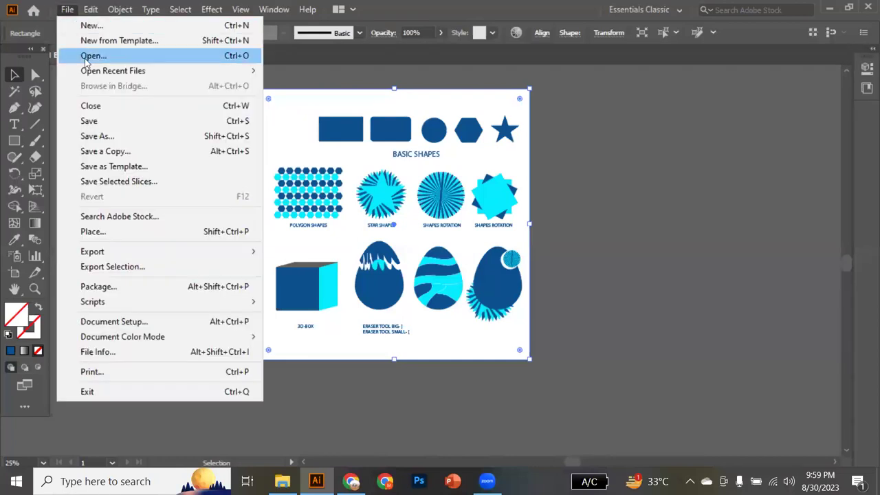
left_click(101, 122)
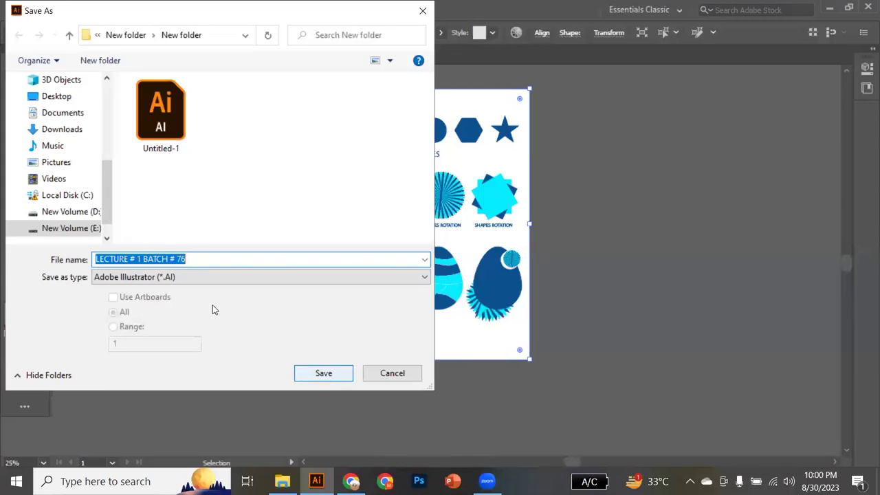
left_click(180, 279)
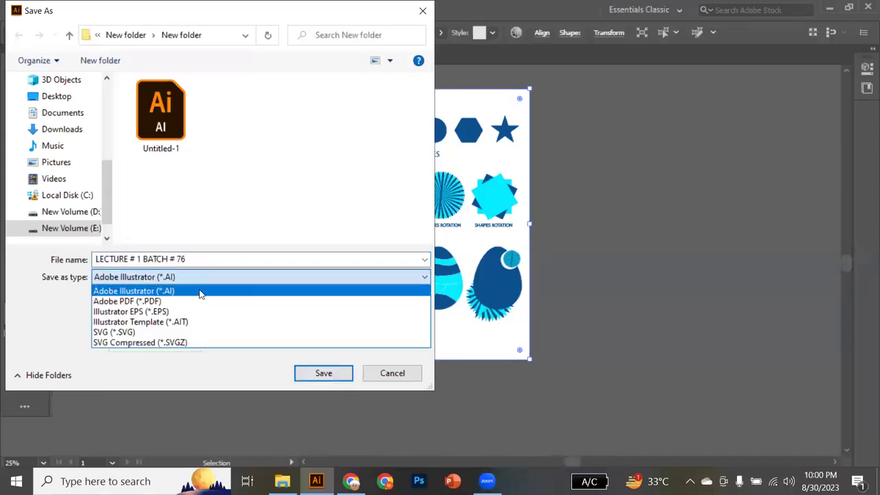
left_click(344, 378)
left_click(323, 373)
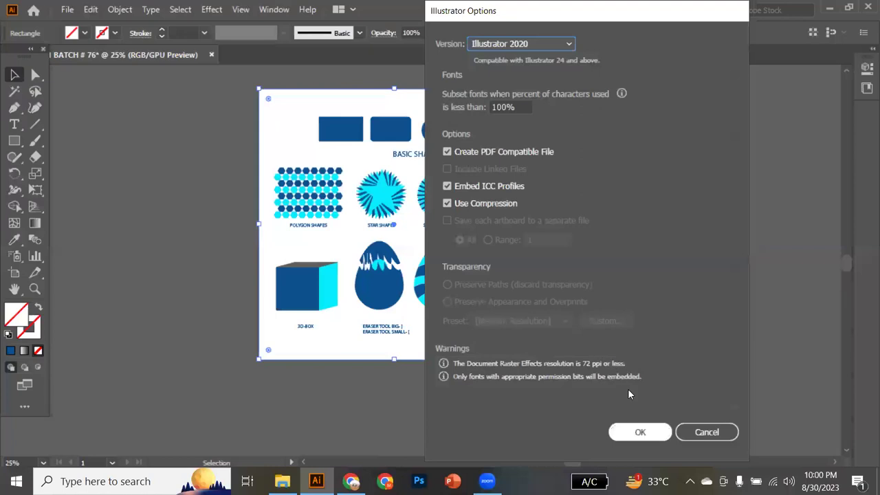
key("Return")
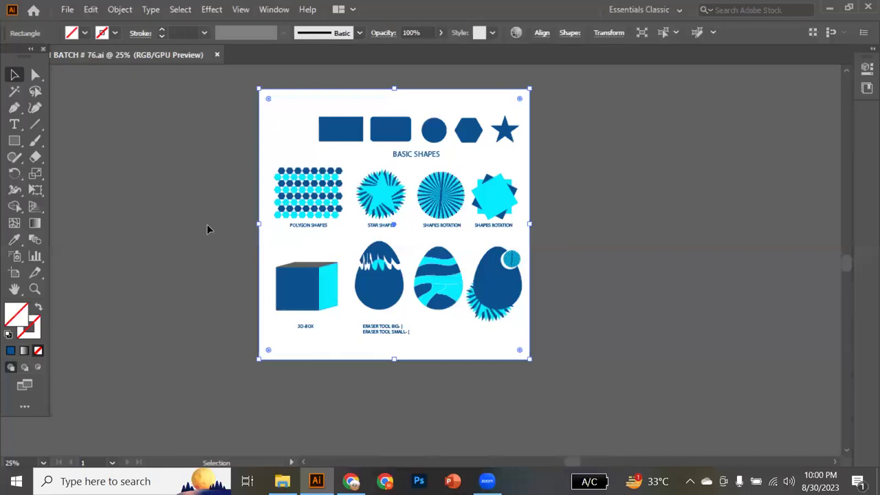
- Export the artwork as the JPEG LECTURE # 1 BATCH # 76 in RGB at quality 10 and High (300 ppi), and deselect the rectangle
left_click(68, 10)
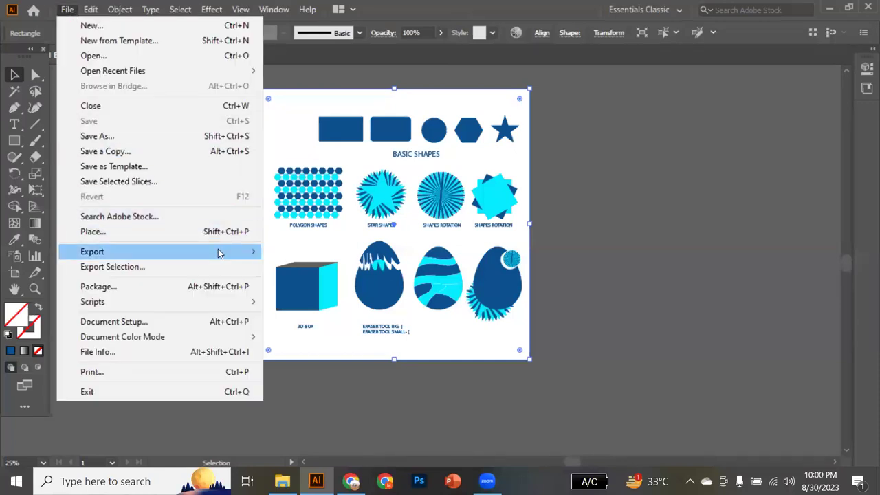
mouse_move(252, 251)
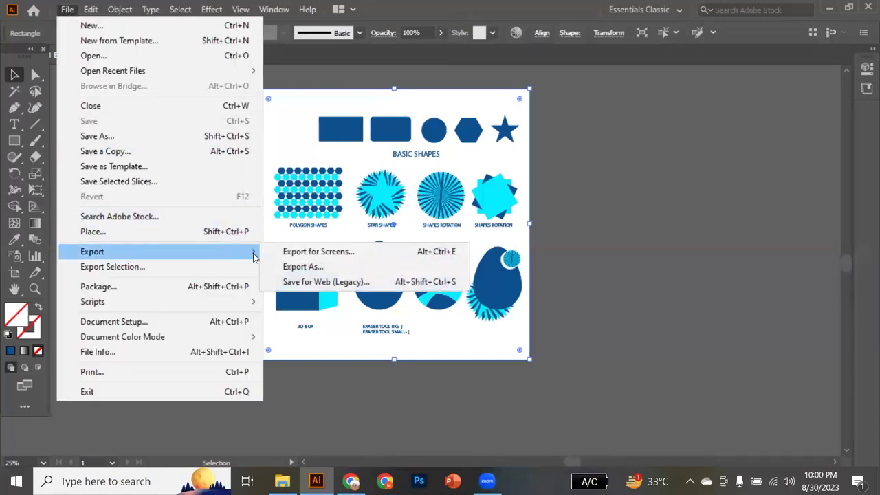
left_click(298, 268)
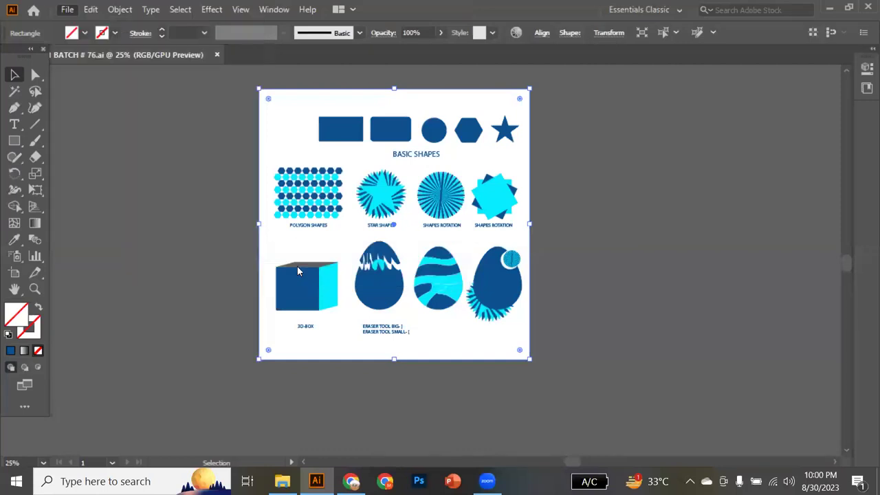
left_click(196, 276)
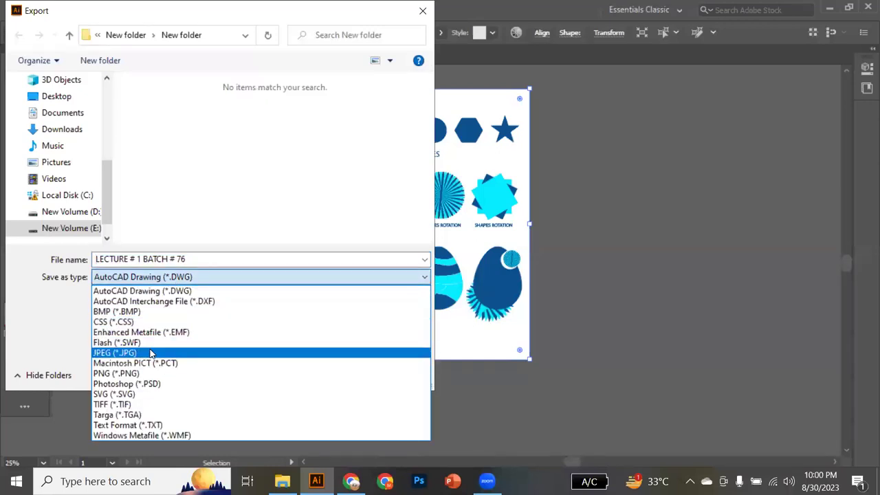
left_click(151, 355)
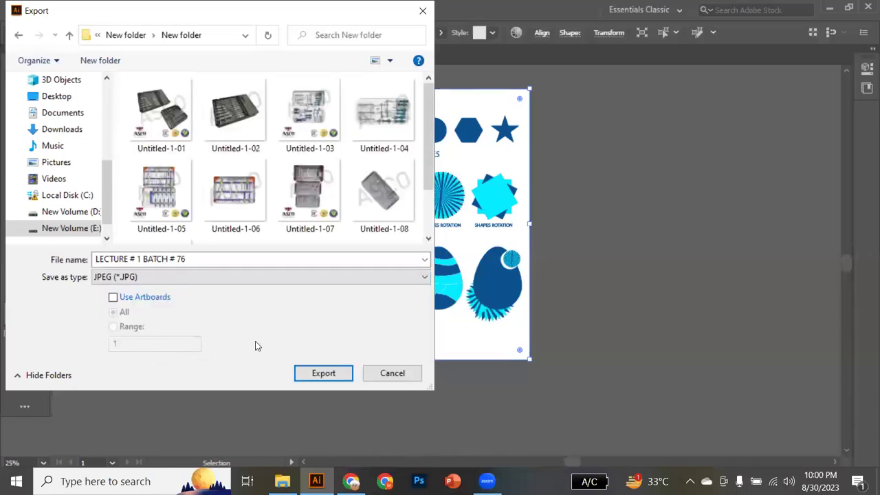
left_click(334, 374)
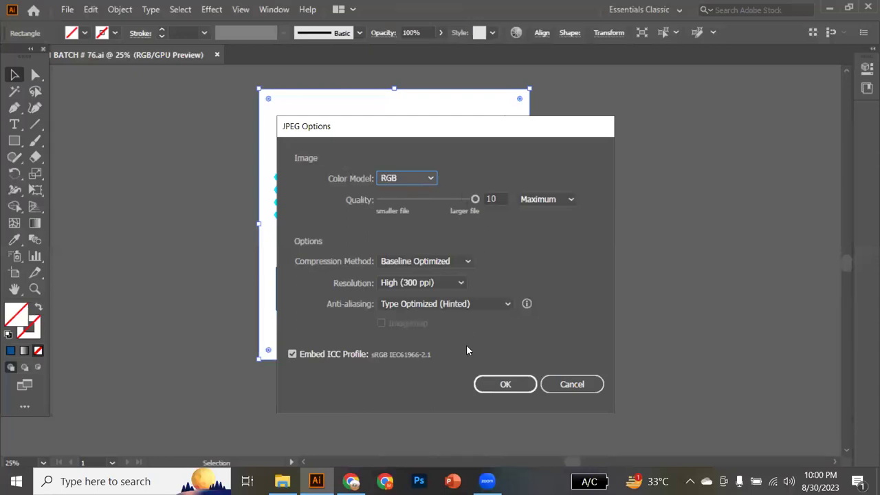
left_click(495, 384)
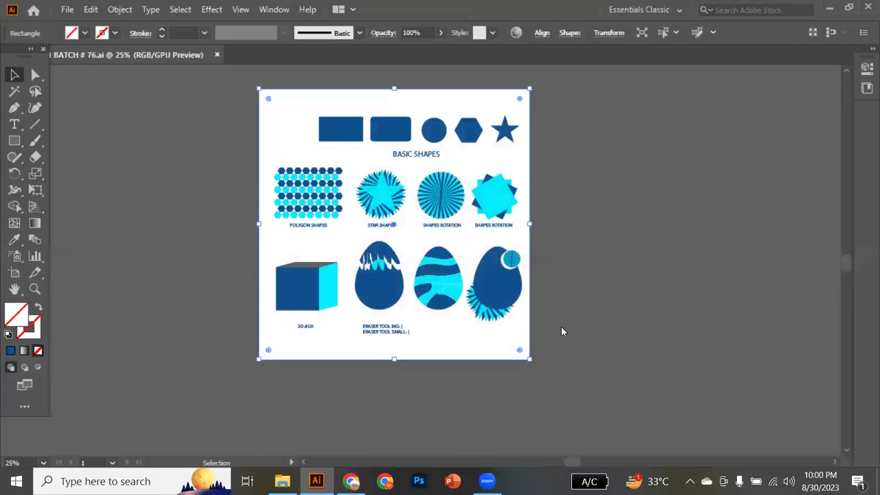
left_click(561, 326)
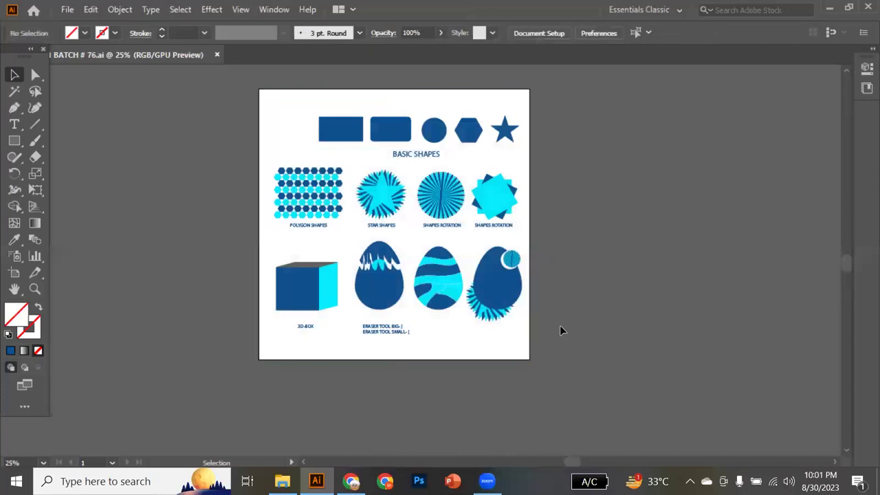